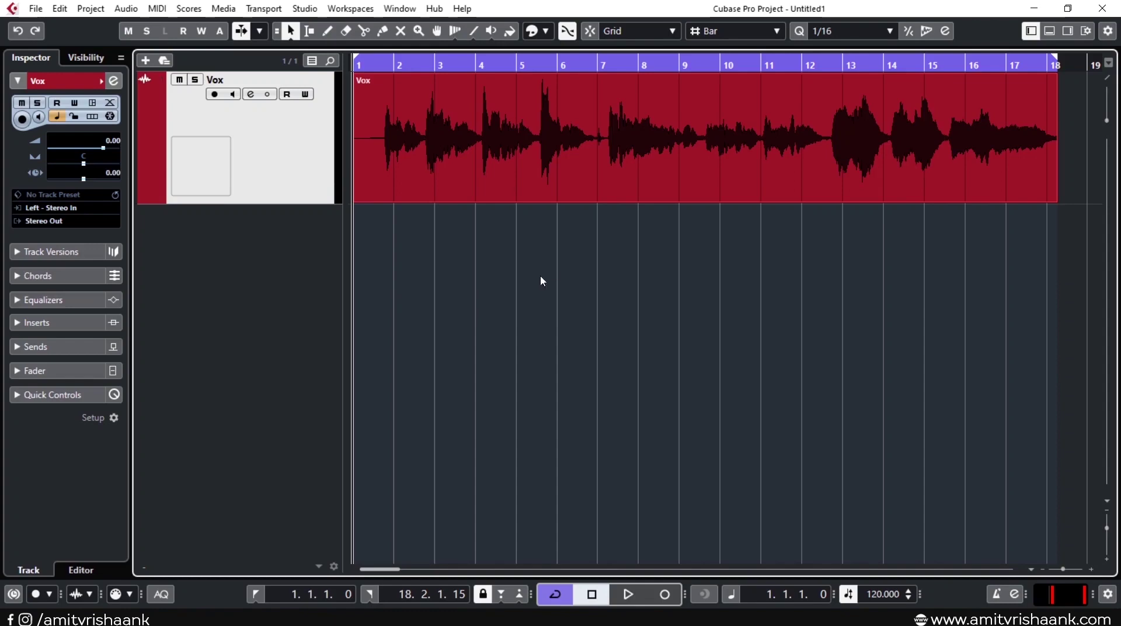
{"action": "left_click", "coordinate": [630, 138]}
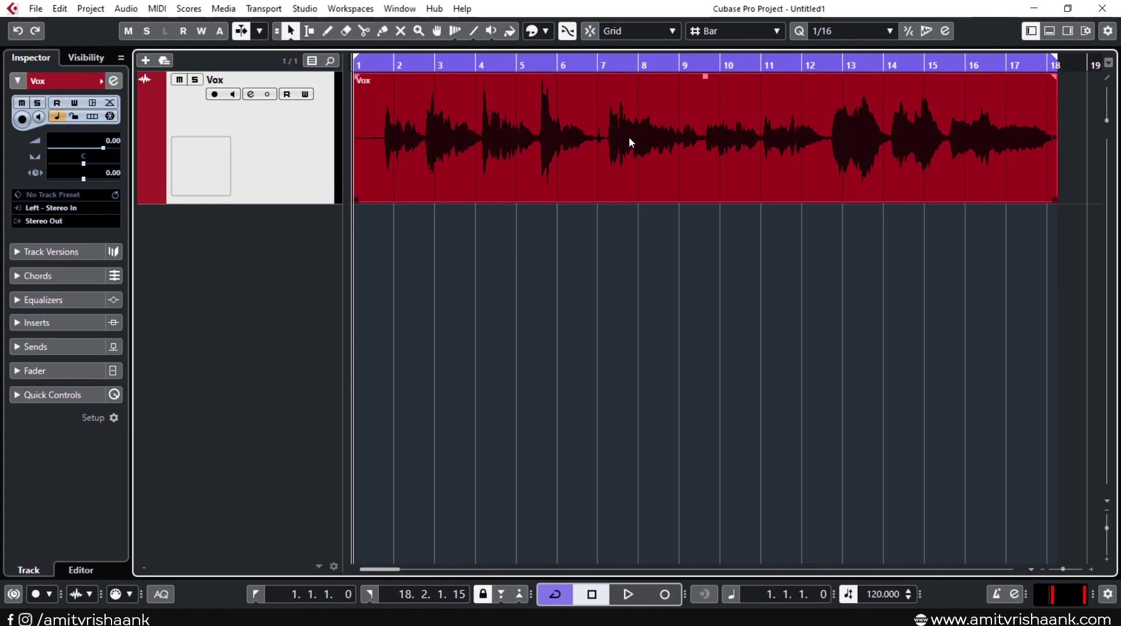
{"action": "left_click", "coordinate": [374, 64]}
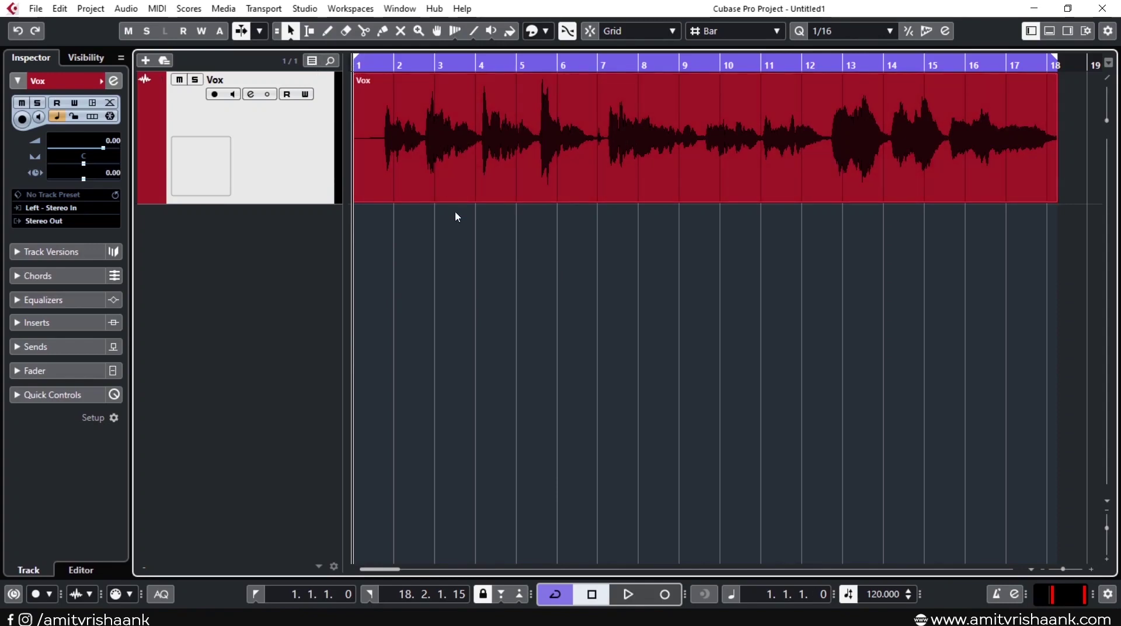
{"action": "left_click", "coordinate": [543, 100]}
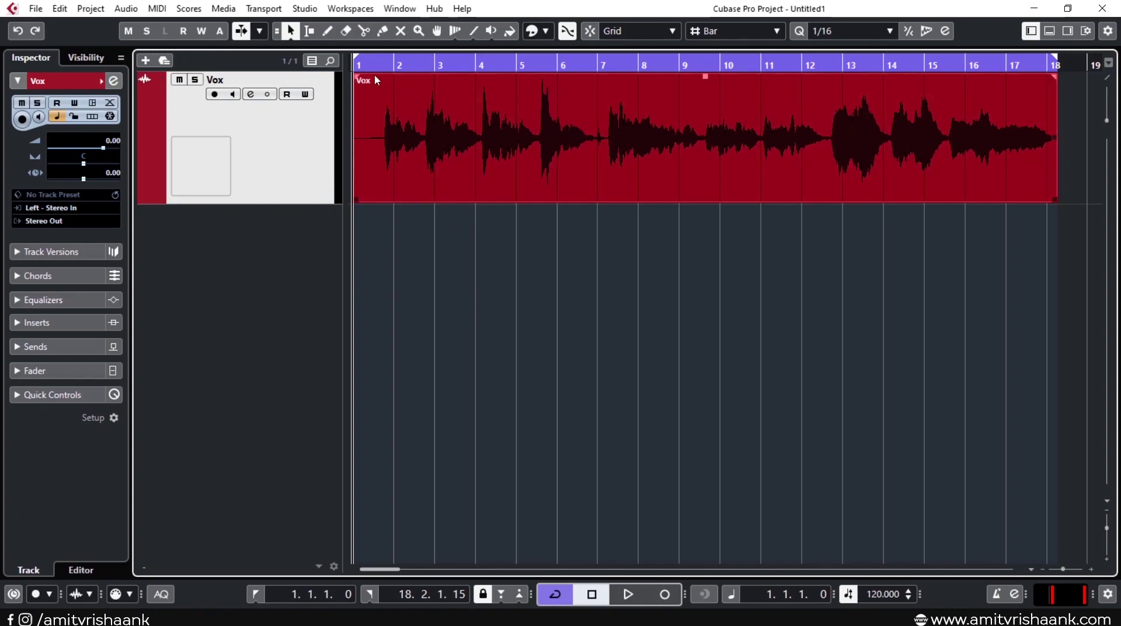
{"action": "key", "text": "ctrl+shift+a"}
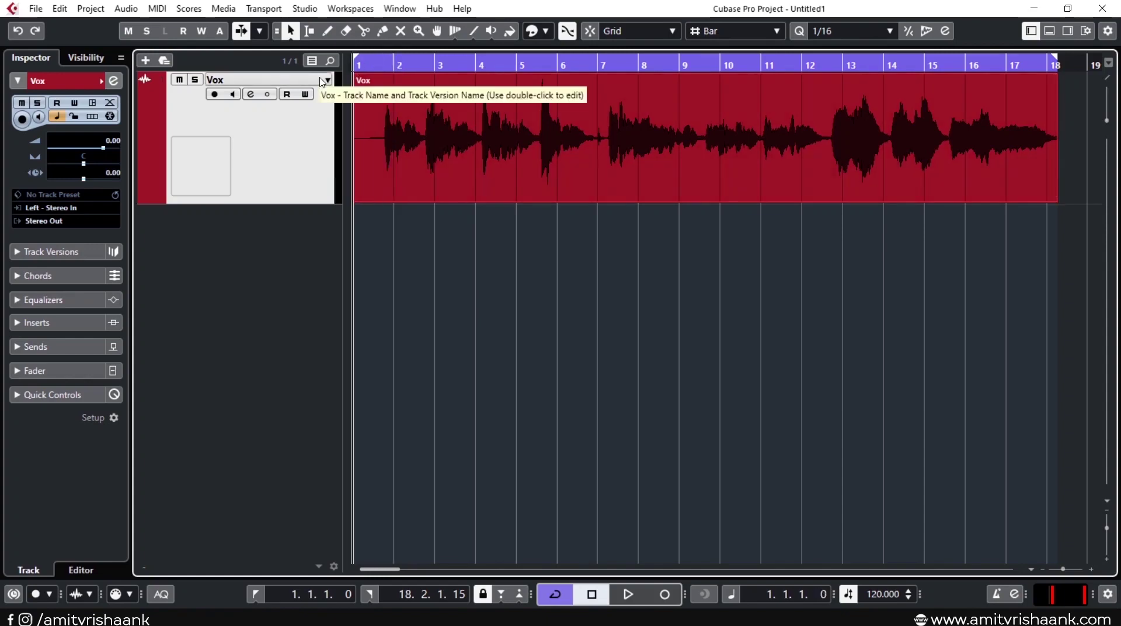
- Play back the unprocessed Vox recording and return the playhead to the project start
{"action": "key", "text": "space"}
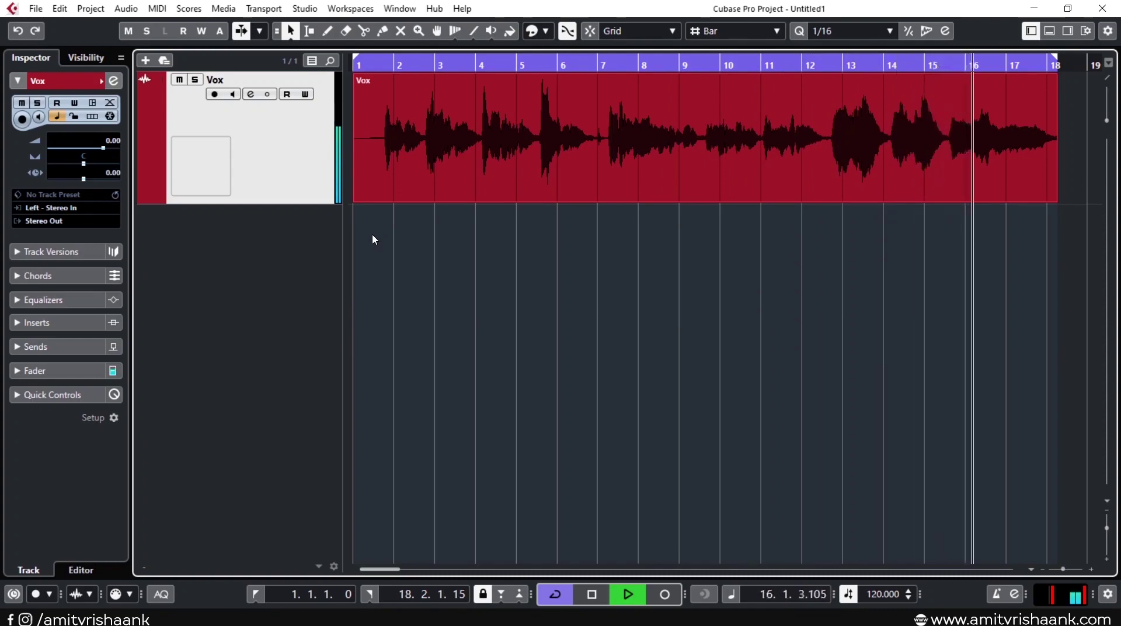
{"action": "key", "text": "space"}
{"action": "key", "text": "Home"}
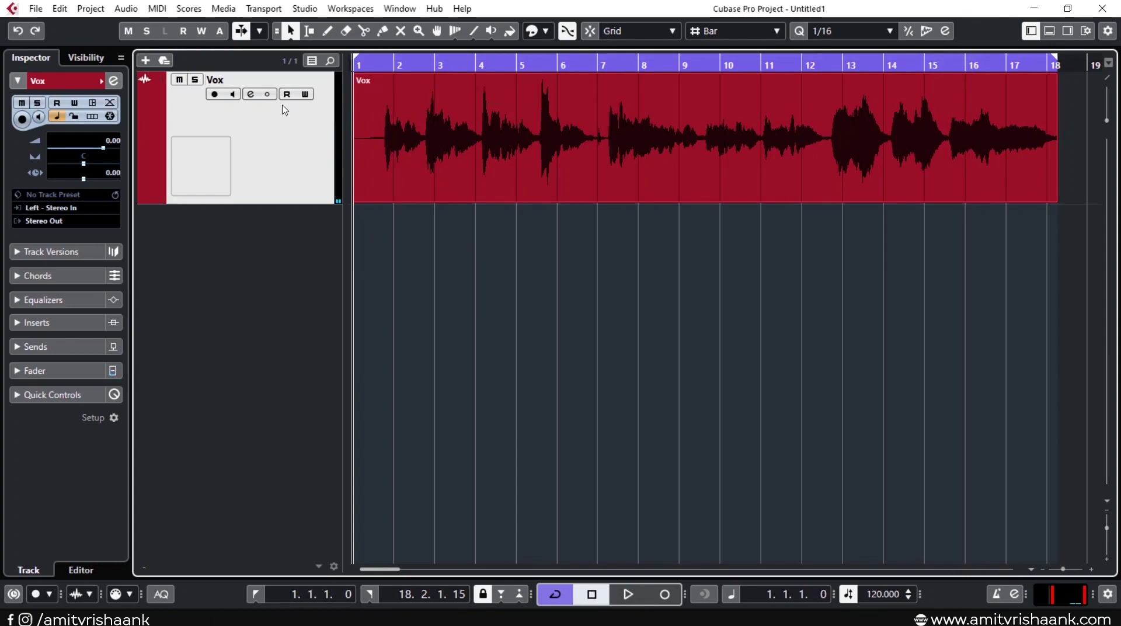
- Search the insert effects for "compre" and load the Steinberg Compressor on the Vox channel's first insert slot
{"action": "left_click", "coordinate": [251, 94]}
{"action": "left_click", "coordinate": [228, 232]}
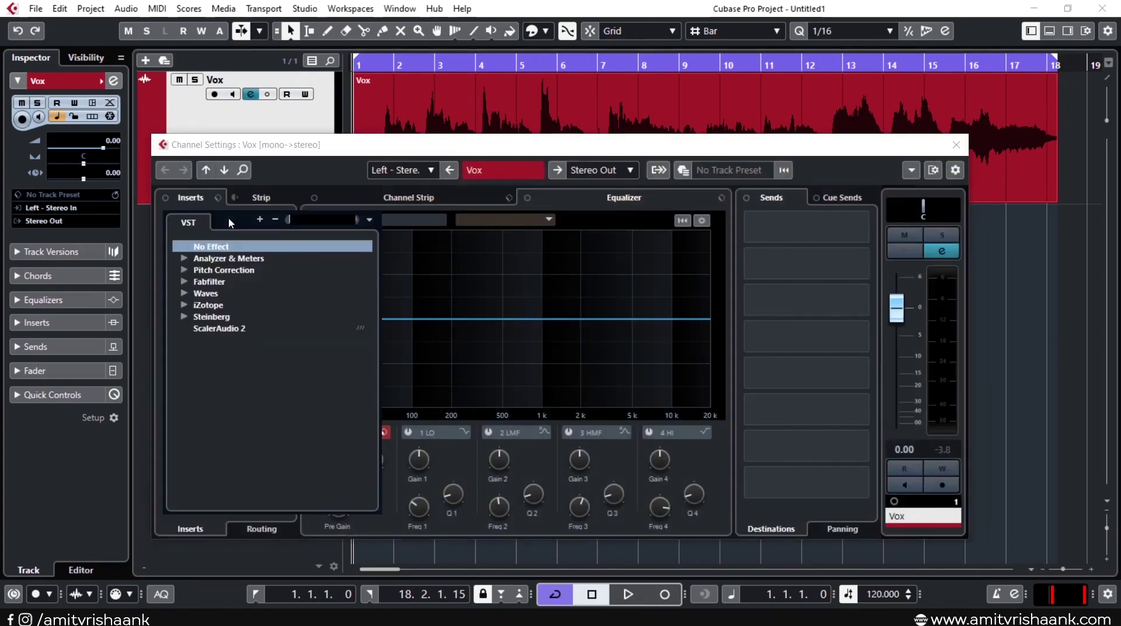
{"action": "type", "text": "compre"}
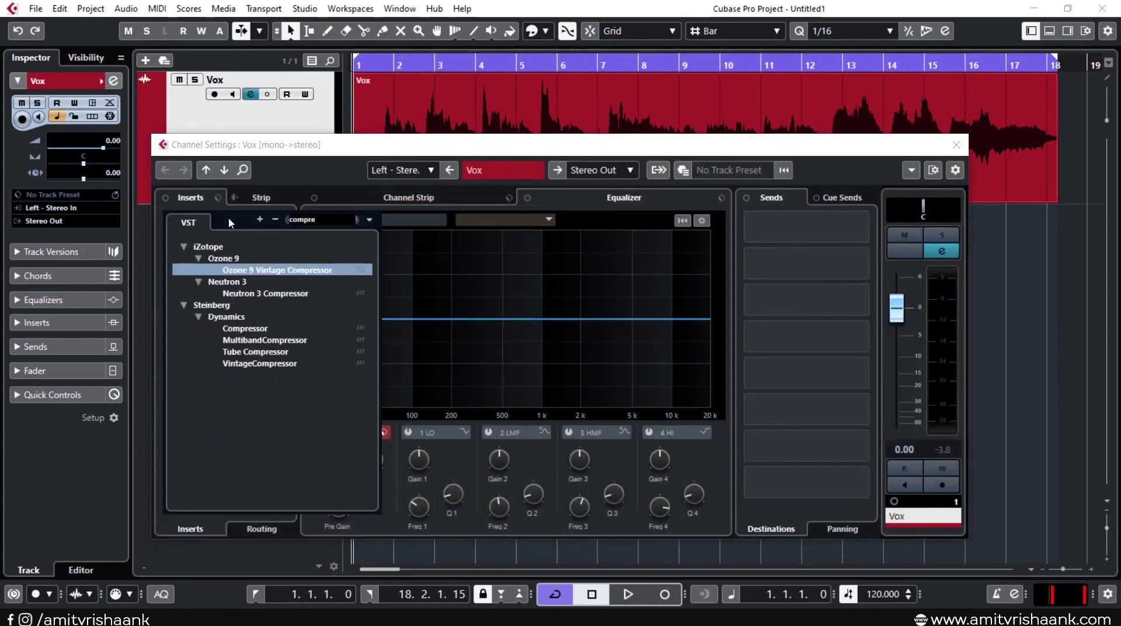
{"action": "left_click", "coordinate": [244, 328]}
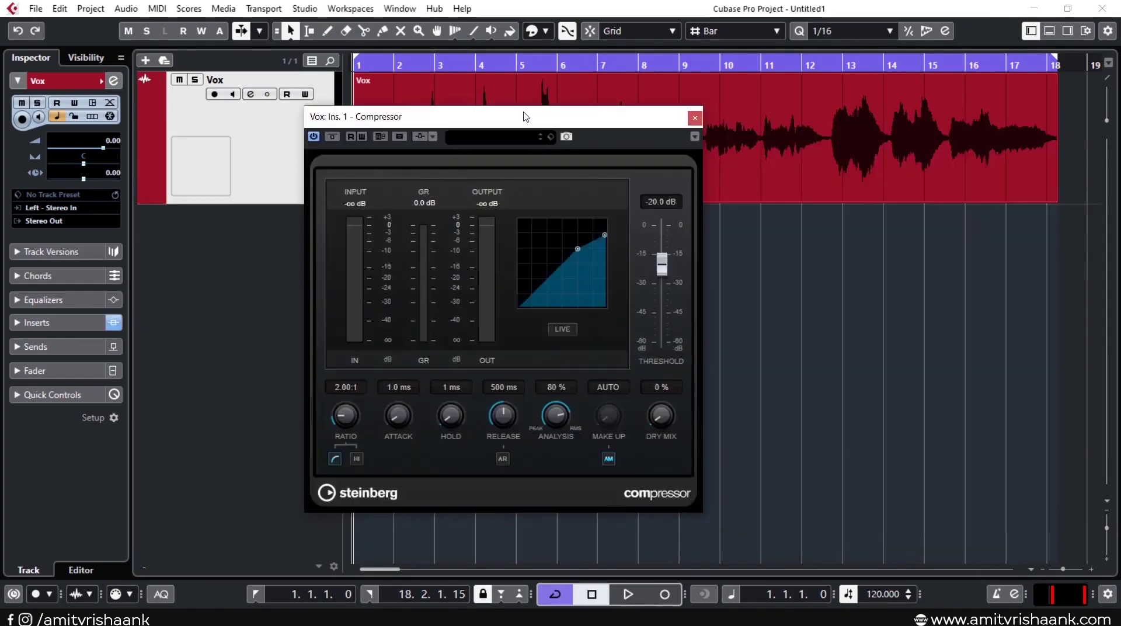
- Set the compressor's threshold to 0 dB, attack to 13 ms and ratio to 3:1
{"action": "left_click_drag", "start_coordinate": [665, 269], "coordinate": [652, 202]}
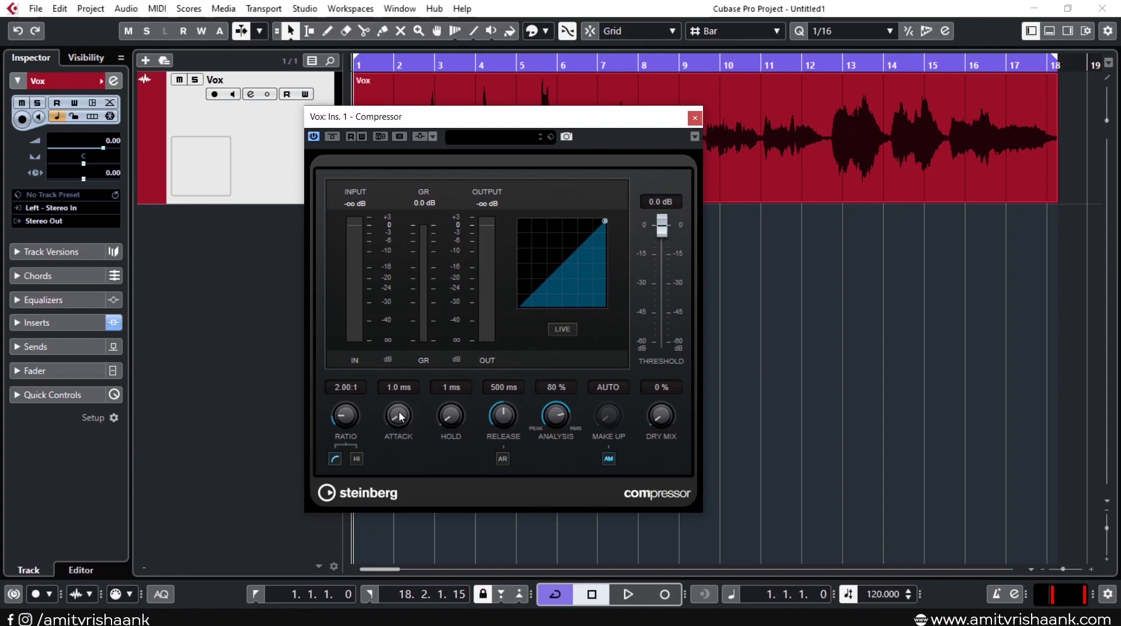
{"action": "left_click_drag", "start_coordinate": [401, 423], "coordinate": [404, 410]}
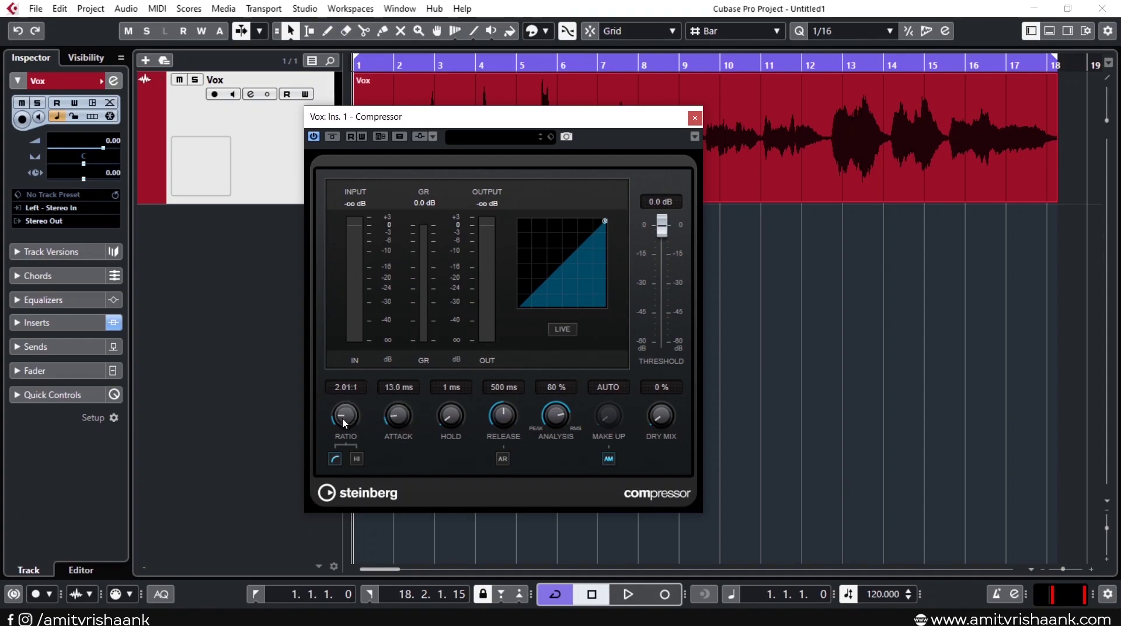
{"action": "left_click_drag", "start_coordinate": [345, 421], "coordinate": [349, 416]}
- Set the compressor's release to 35 ms with auto release off, and switch off automatic make-up gain
{"action": "mouse_move", "coordinate": [503, 423]}
{"action": "left_mouse_down"}
{"action": "mouse_move", "coordinate": [505, 475]}
{"action": "mouse_move", "coordinate": [496, 410]}
{"action": "mouse_move", "coordinate": [503, 423]}
{"action": "left_mouse_up"}
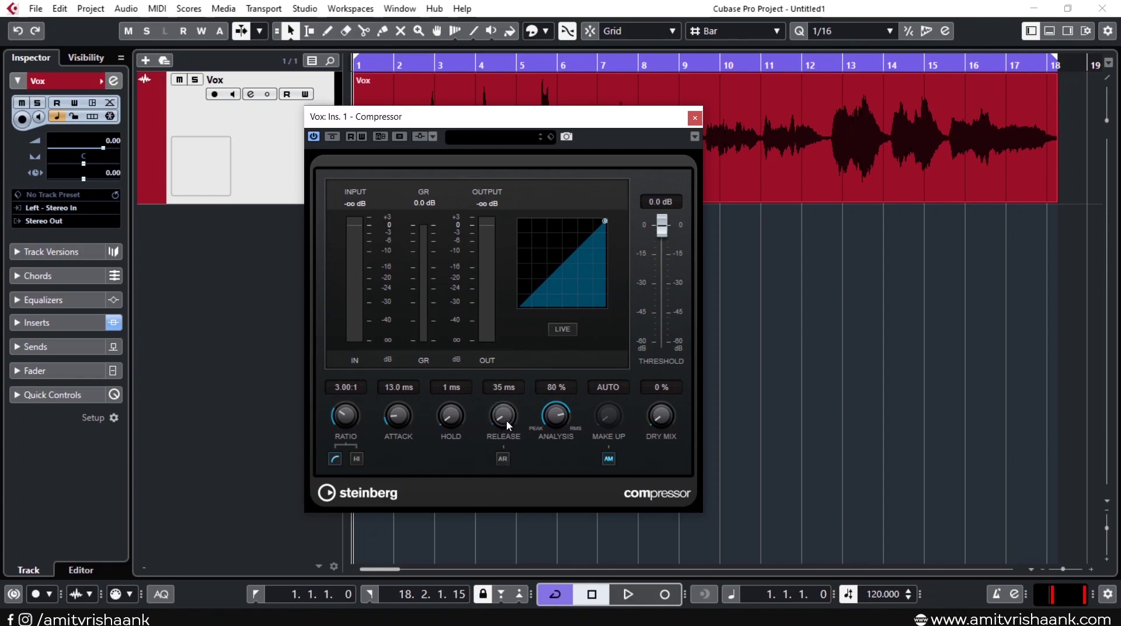
{"action": "left_click", "coordinate": [504, 460]}
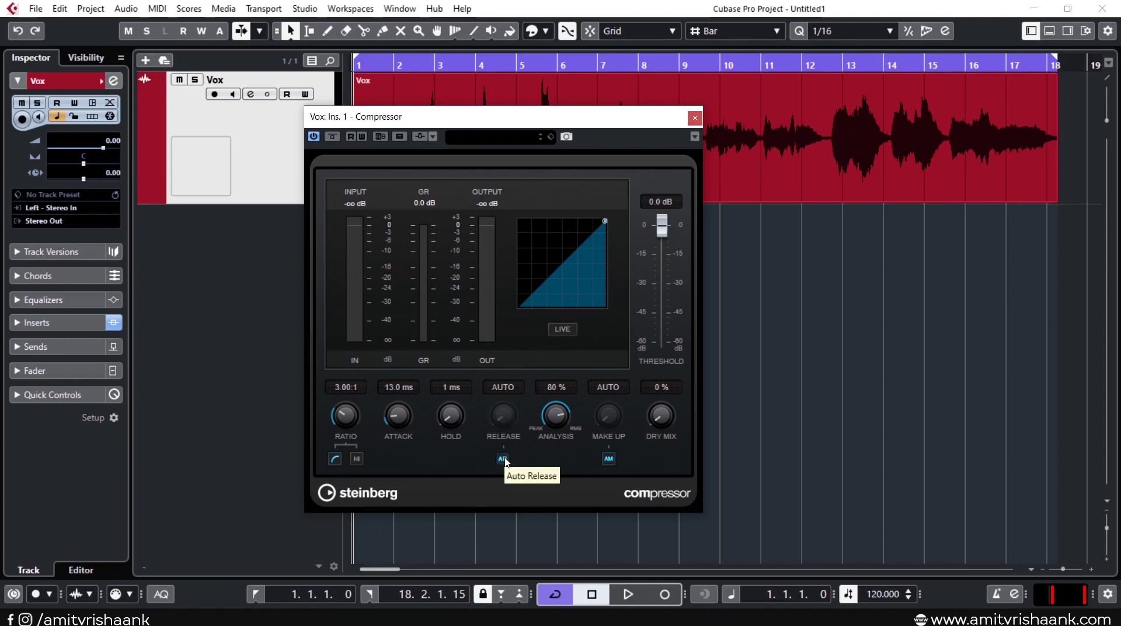
{"action": "left_click", "coordinate": [504, 460]}
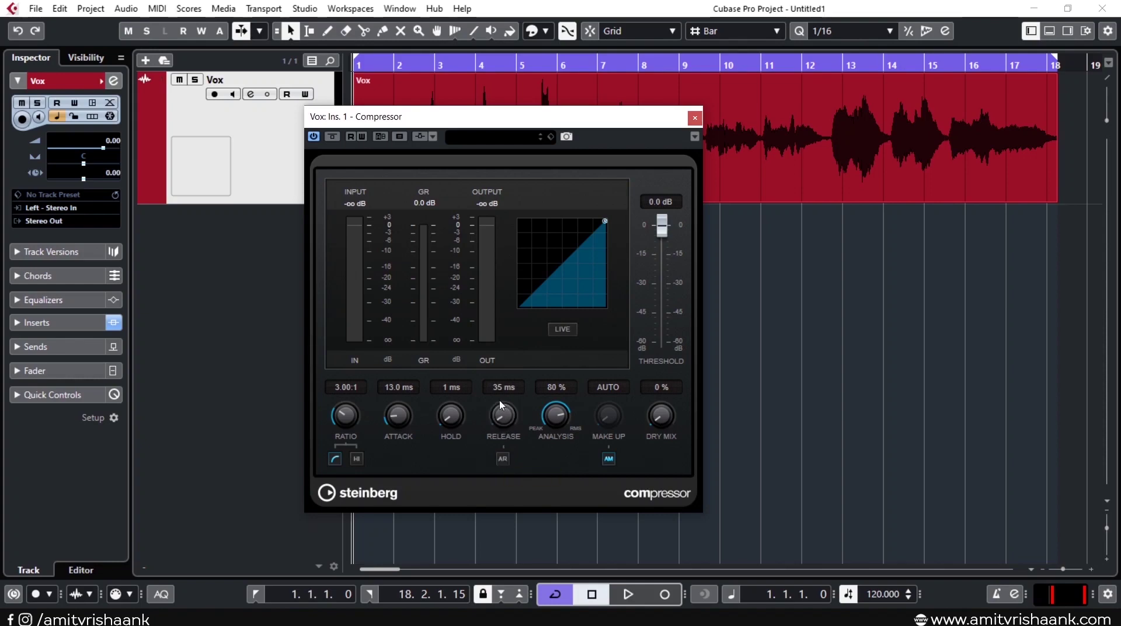
{"action": "left_click", "coordinate": [608, 460]}
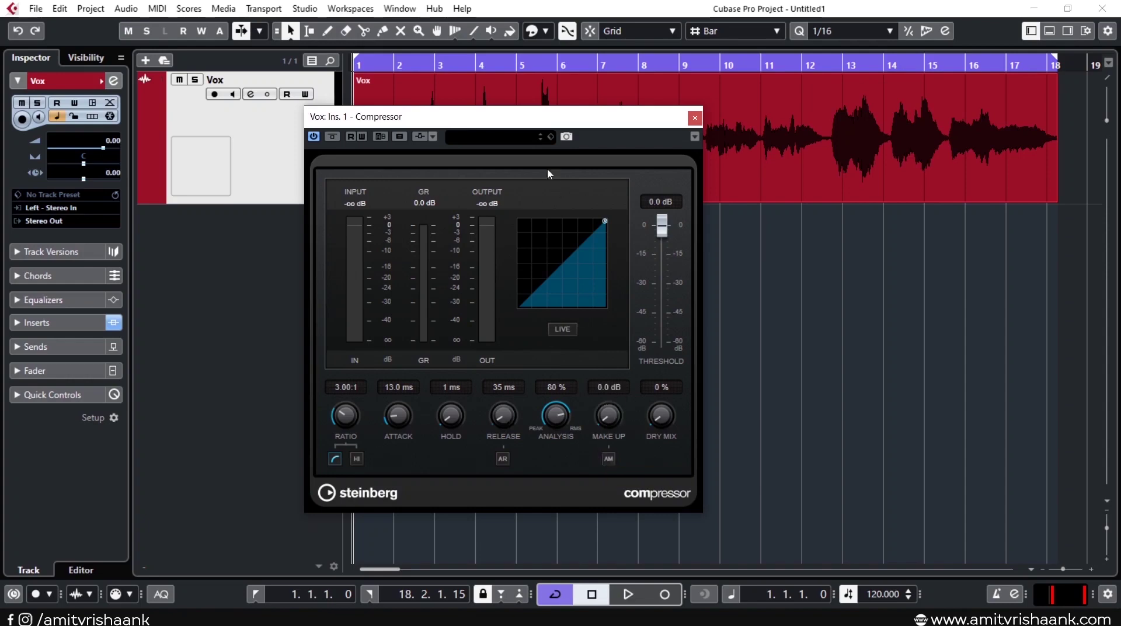
- Play the first bars of the Vox track and move the compressor window below the waveform
{"action": "left_click_drag", "start_coordinate": [524, 123], "coordinate": [618, 134]}
{"action": "key", "text": "space"}
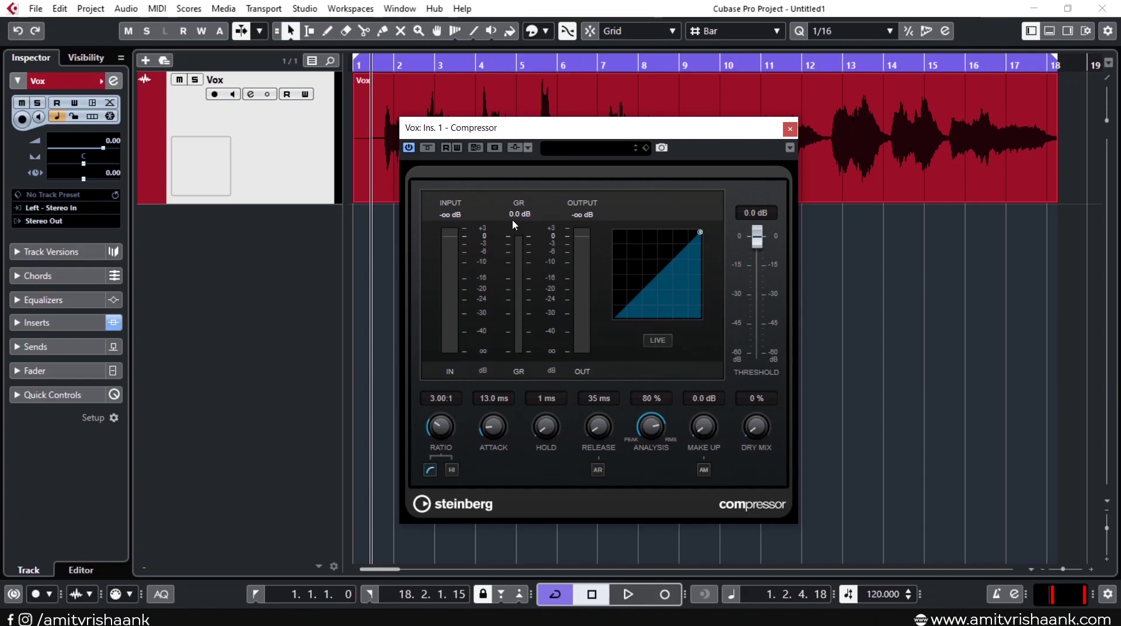
{"action": "left_click_drag", "start_coordinate": [631, 133], "coordinate": [645, 223]}
{"action": "key", "text": "space"}
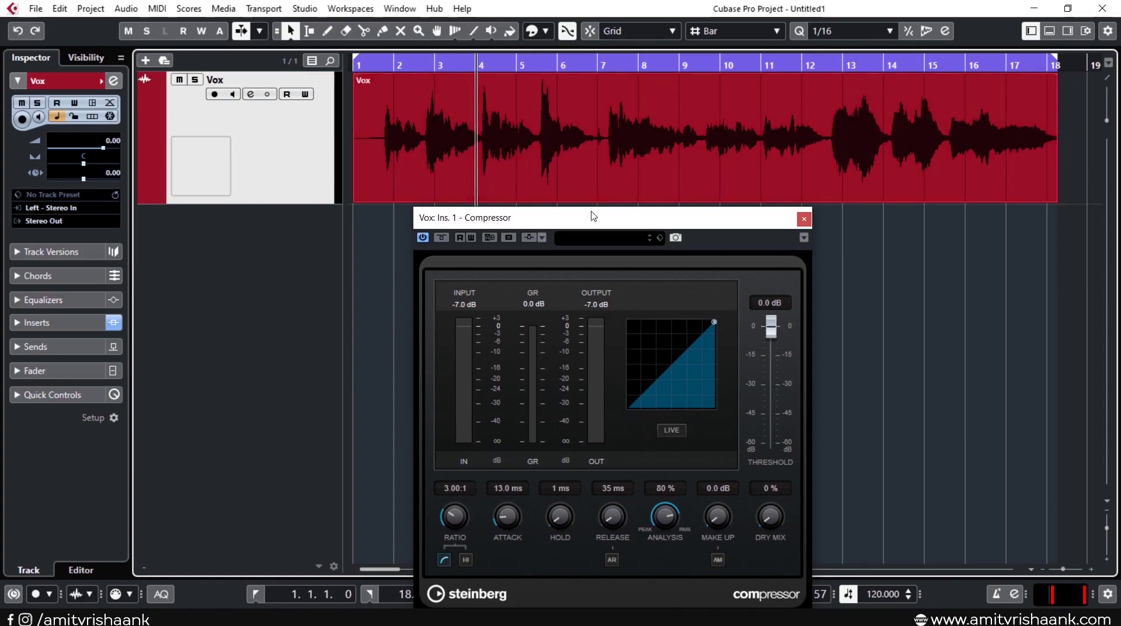
{"action": "left_click_drag", "start_coordinate": [593, 215], "coordinate": [587, 206]}
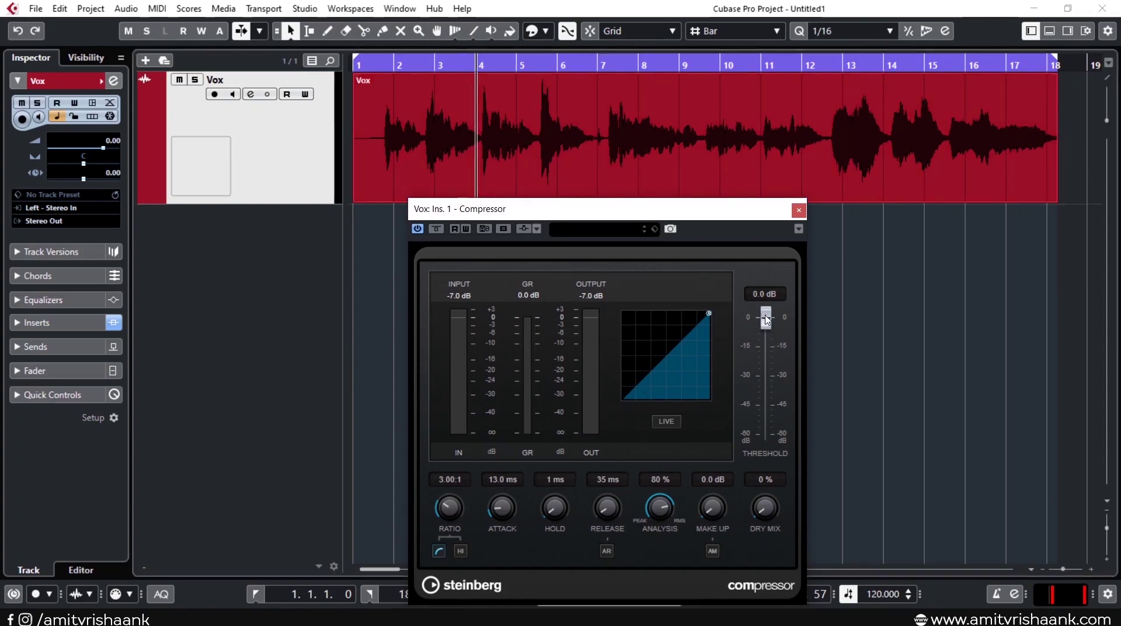
- Lower the compressor's threshold to -25 dB while playing the Vox track
{"action": "key", "text": "space"}
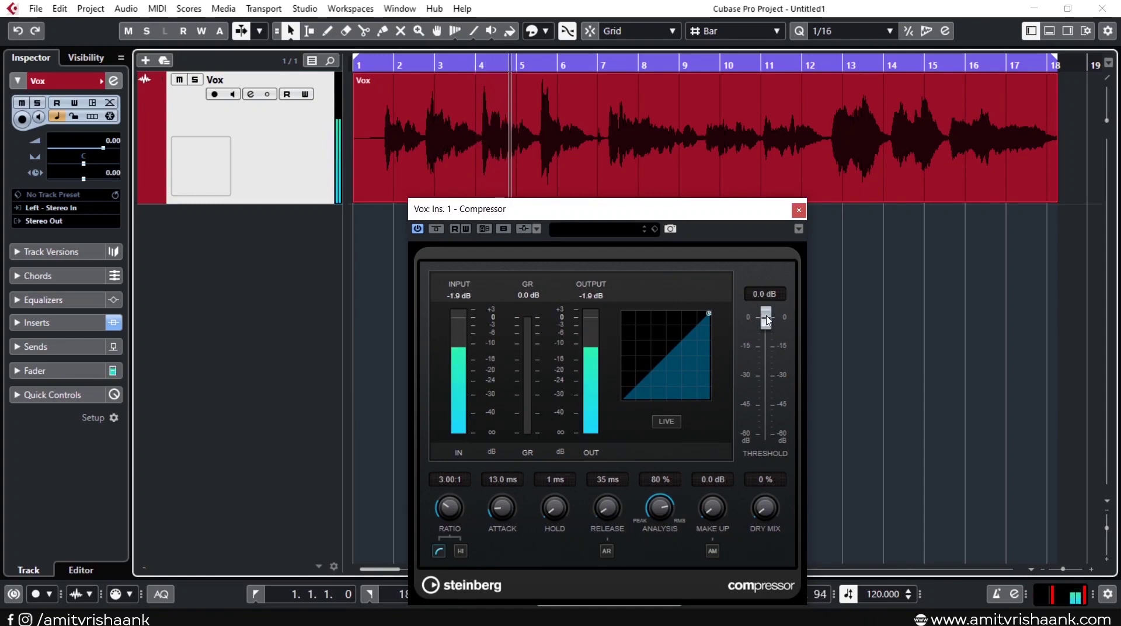
{"action": "left_click_drag", "start_coordinate": [768, 320], "coordinate": [772, 367]}
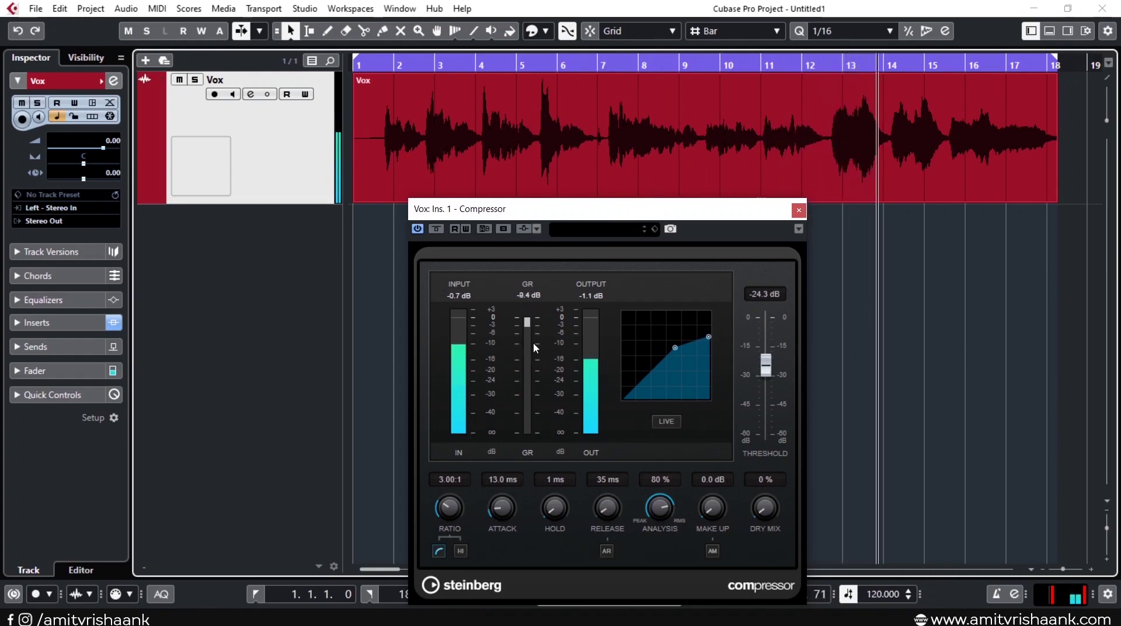
{"action": "key", "text": "Home"}
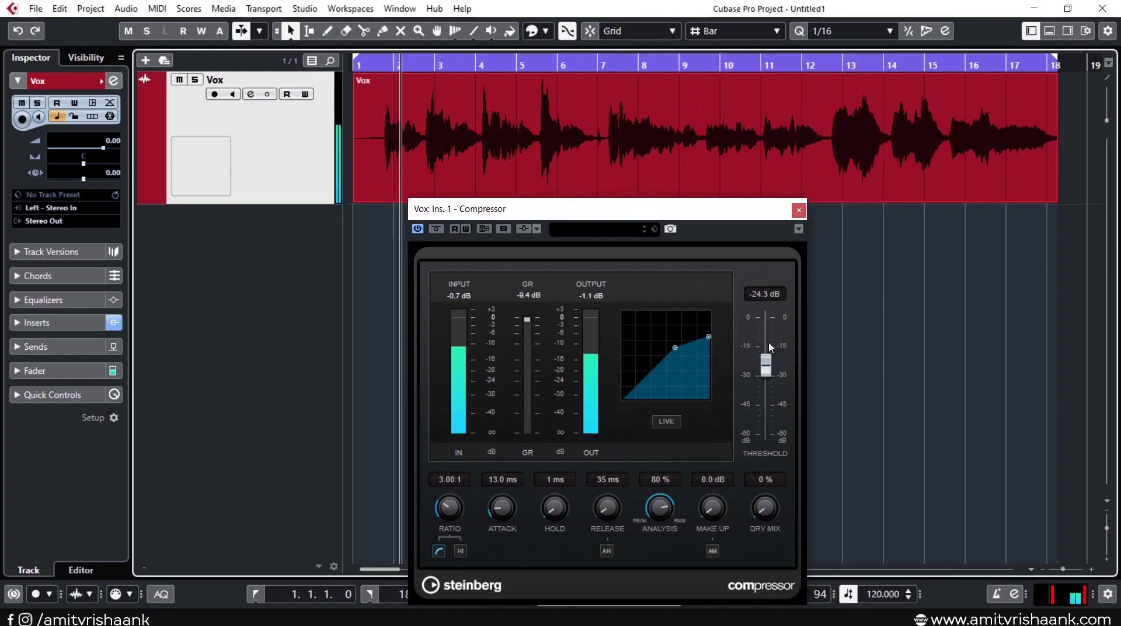
{"action": "left_click_drag", "start_coordinate": [770, 357], "coordinate": [771, 361]}
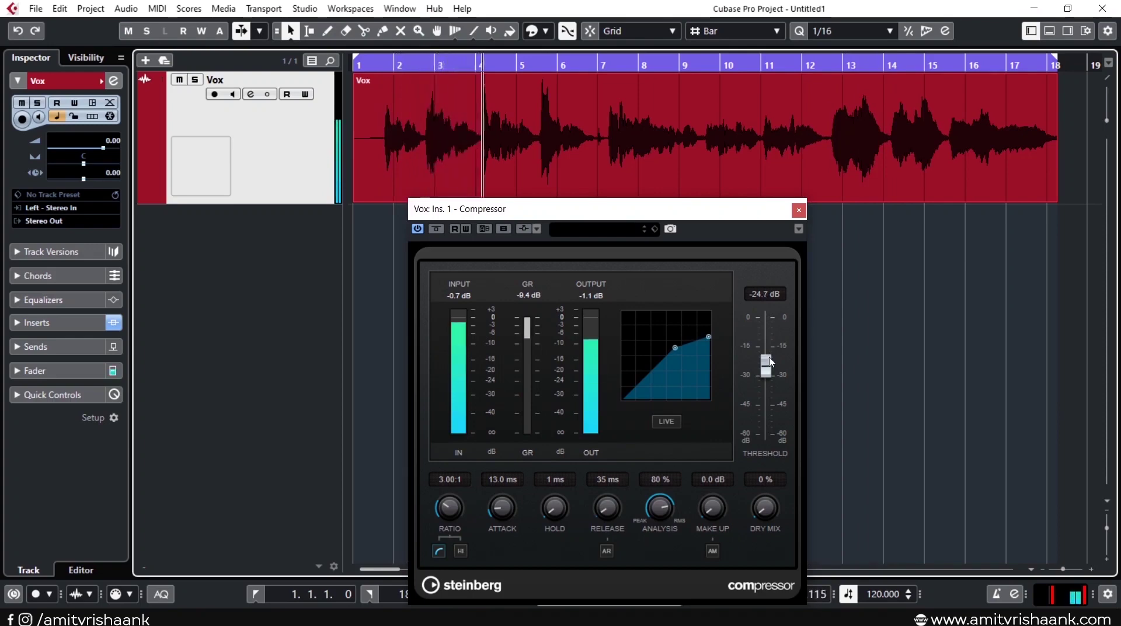
{"action": "scroll", "coordinate": [769, 360], "scroll_direction": "down", "scroll_amount": 1}
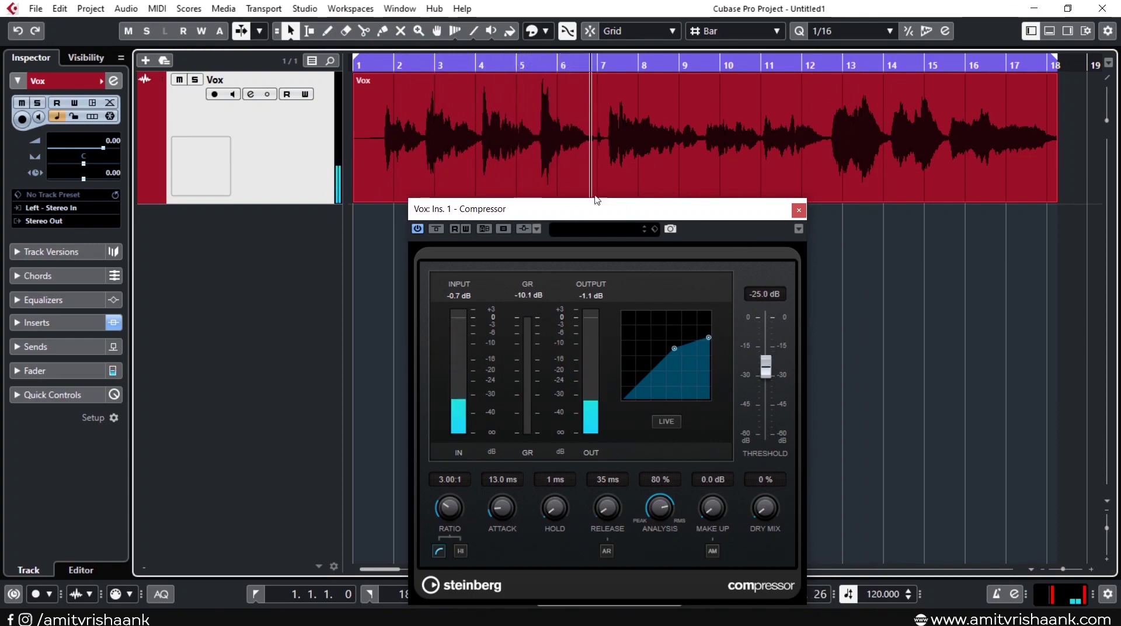
- Narrow the cycle range to the quiet passage from 9.3.3.93 to 12.2.1.32 and play it while watching the gain reduction
{"action": "left_click_drag", "start_coordinate": [355, 56], "coordinate": [641, 59]}
{"action": "left_click_drag", "start_coordinate": [1054, 59], "coordinate": [809, 64]}
{"action": "left_click_drag", "start_coordinate": [640, 58], "coordinate": [709, 66]}
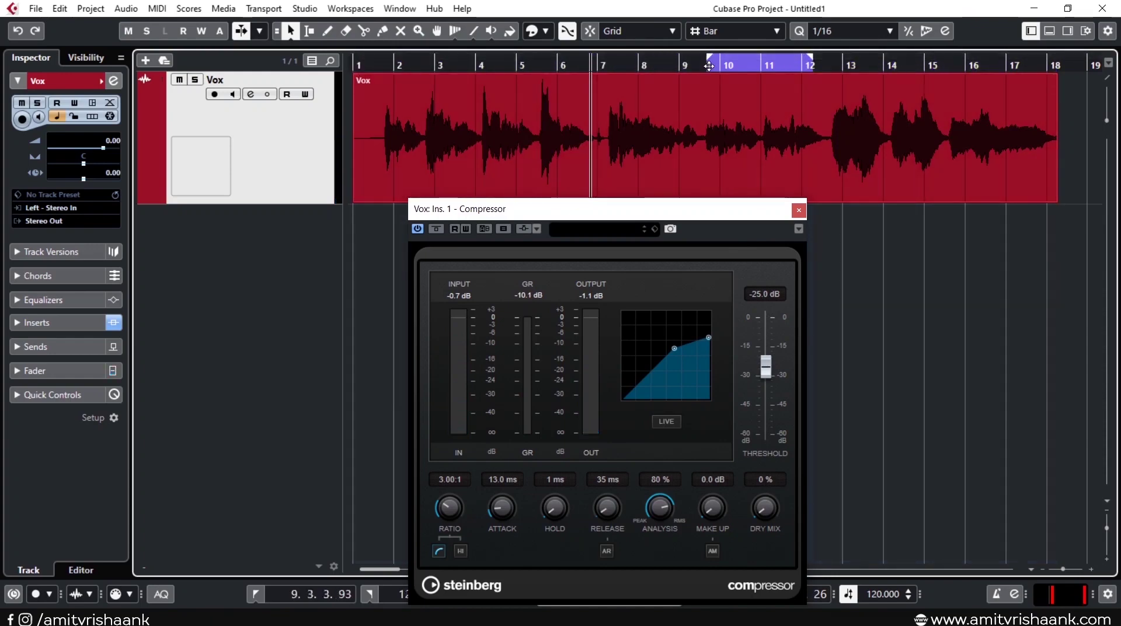
{"action": "left_click", "coordinate": [709, 66]}
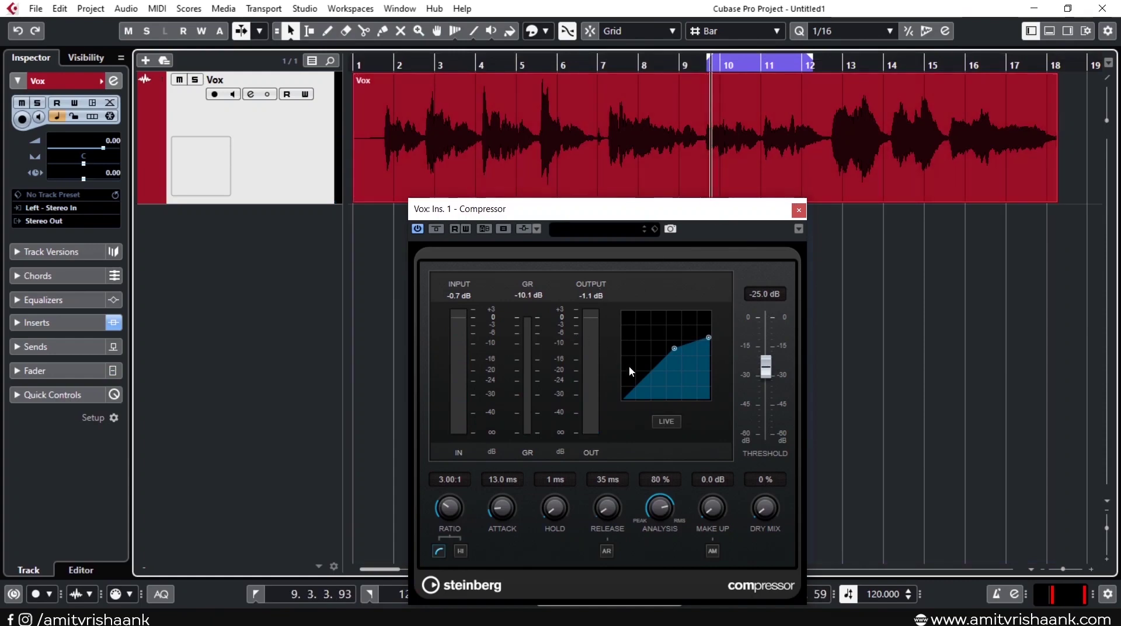
{"action": "key", "text": "space"}
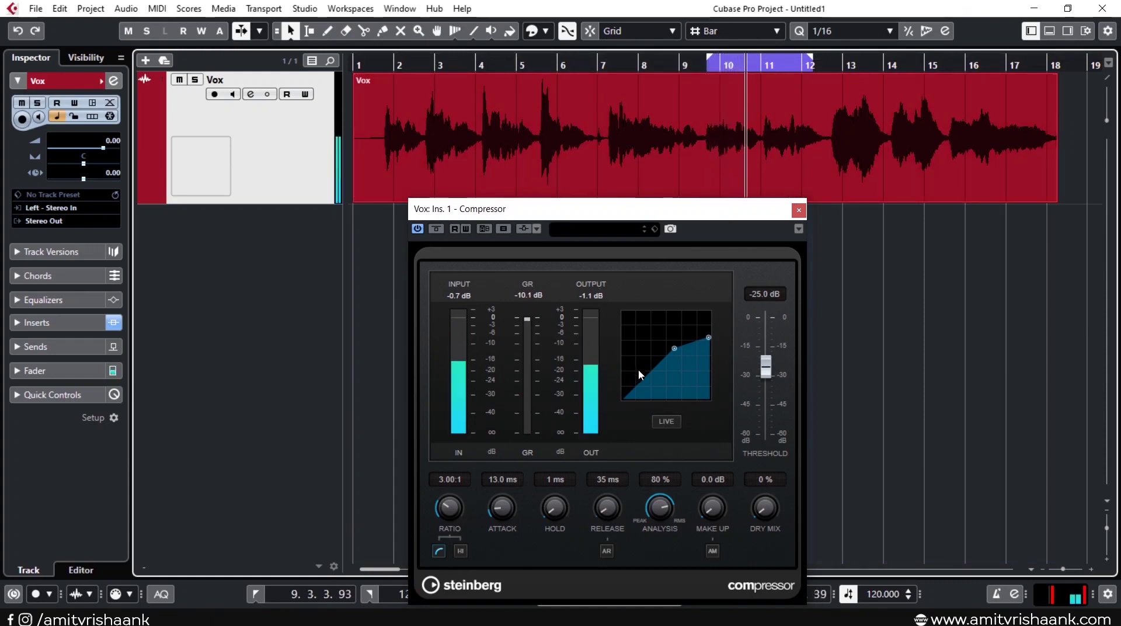
{"action": "left_click_drag", "start_coordinate": [593, 217], "coordinate": [334, 102]}
{"action": "key", "text": "space"}
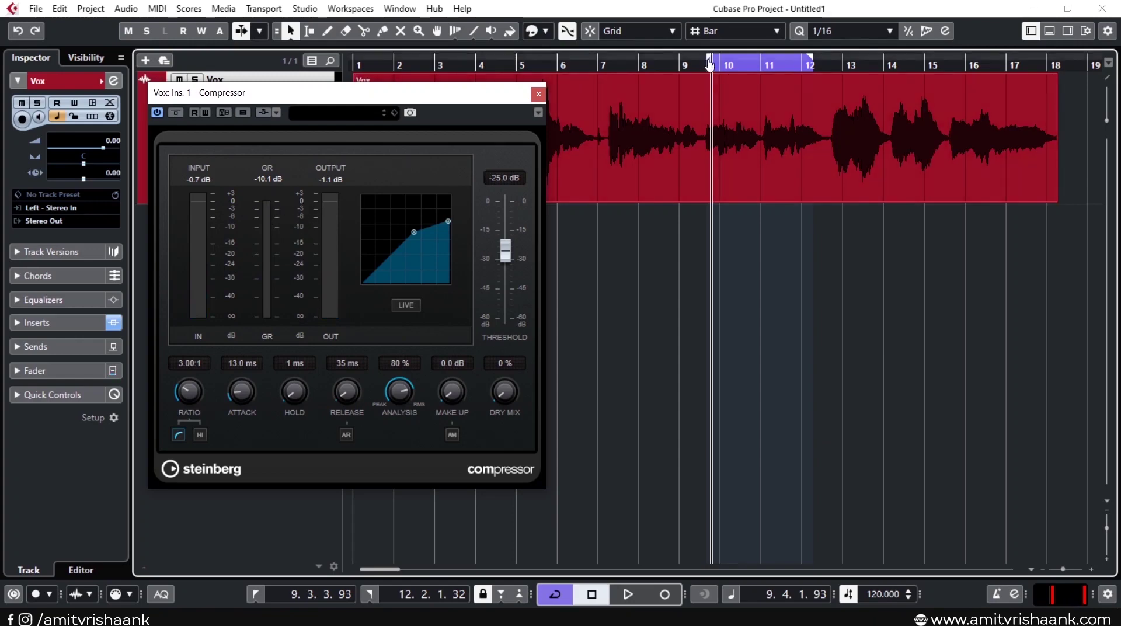
- Move the compressor window below the waveform and play the loud phrase after bar 5 to check its gain reduction
{"action": "left_click_drag", "start_coordinate": [409, 93], "coordinate": [637, 234]}
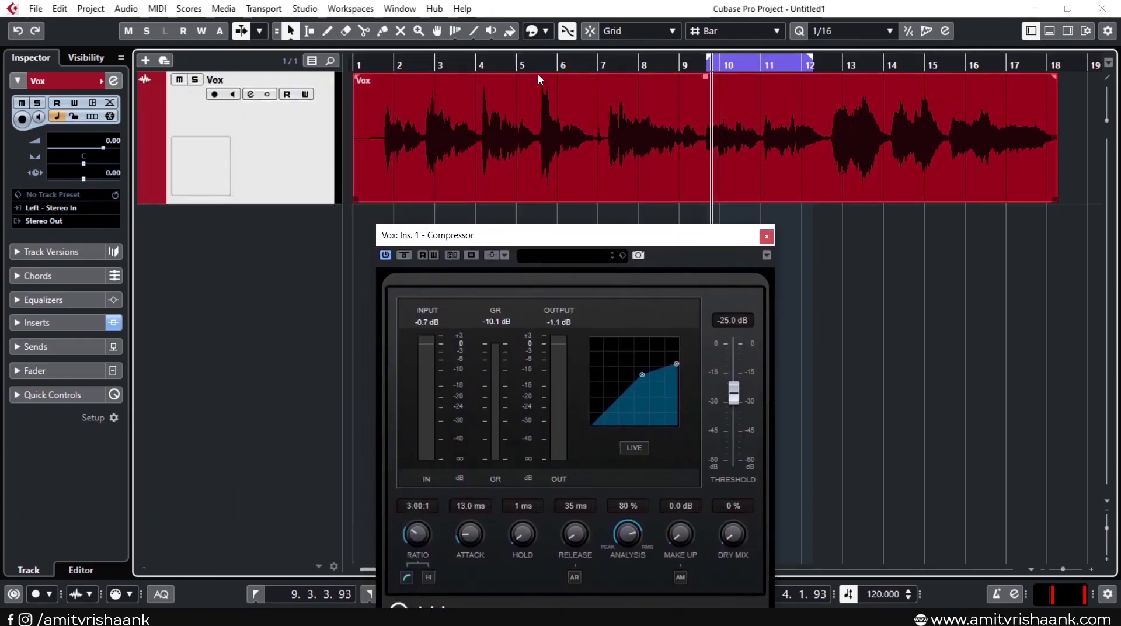
{"action": "left_click", "coordinate": [533, 213]}
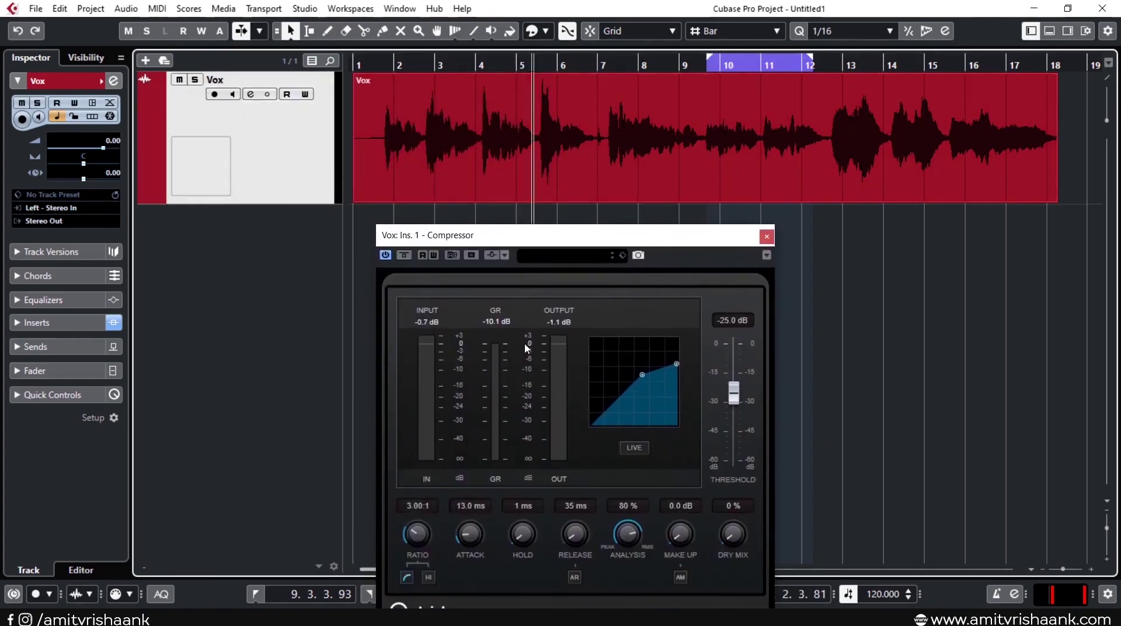
{"action": "key", "text": "space"}
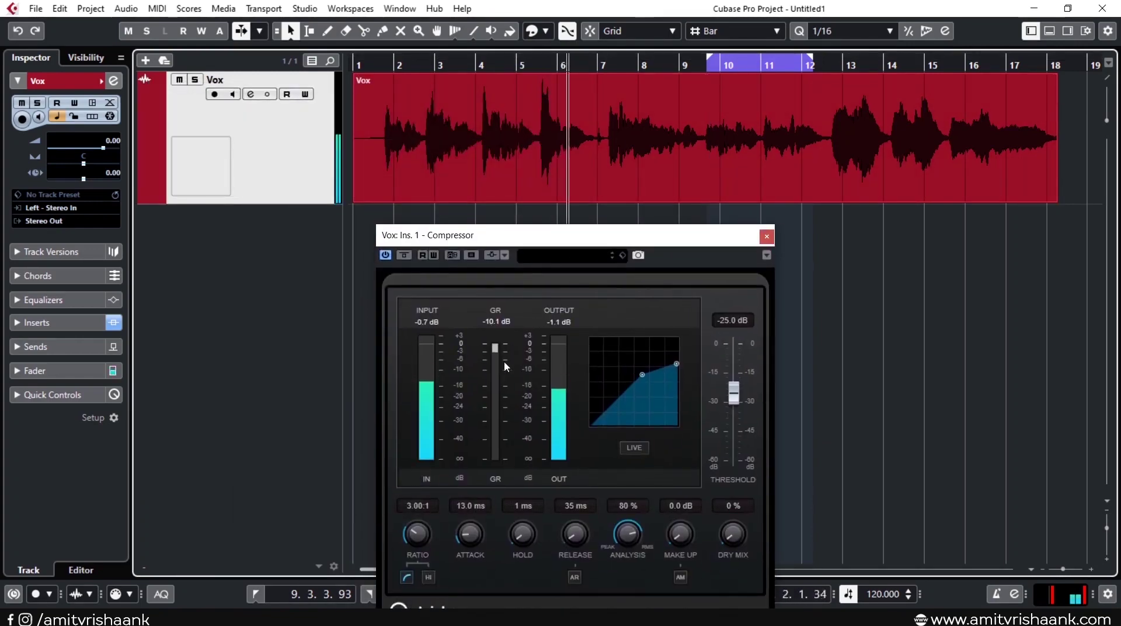
{"action": "left_click", "coordinate": [685, 143]}
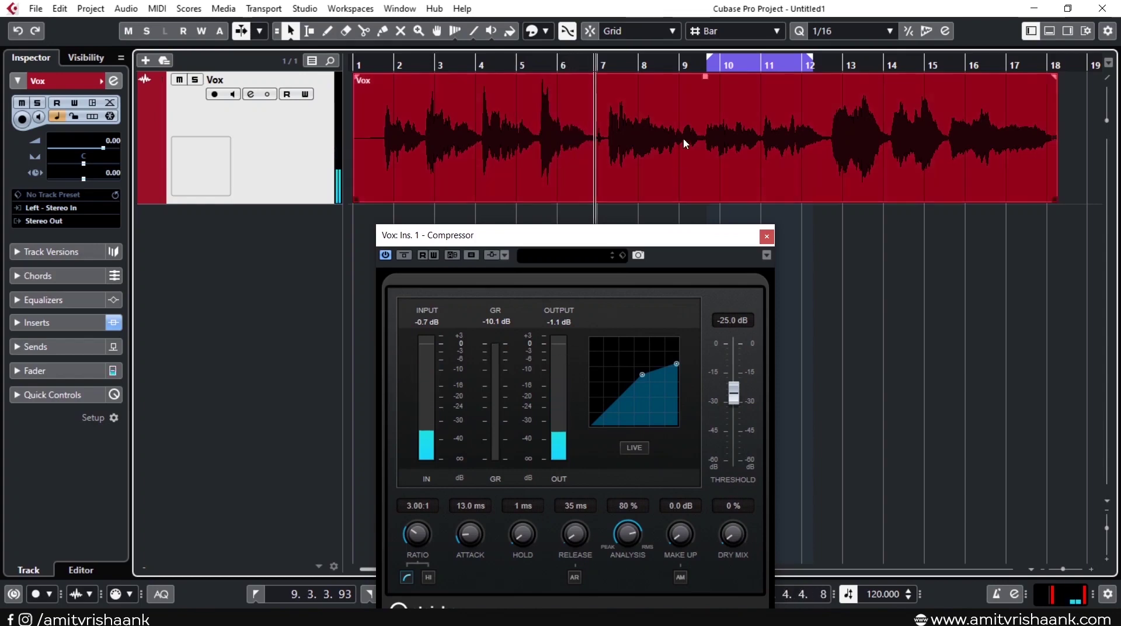
- Extend the cycle range over the Vox clip from 1.1.1.0 to 18.1.3.49 and place the compressor window below the waveform
{"action": "left_click_drag", "start_coordinate": [708, 58], "coordinate": [353, 58]}
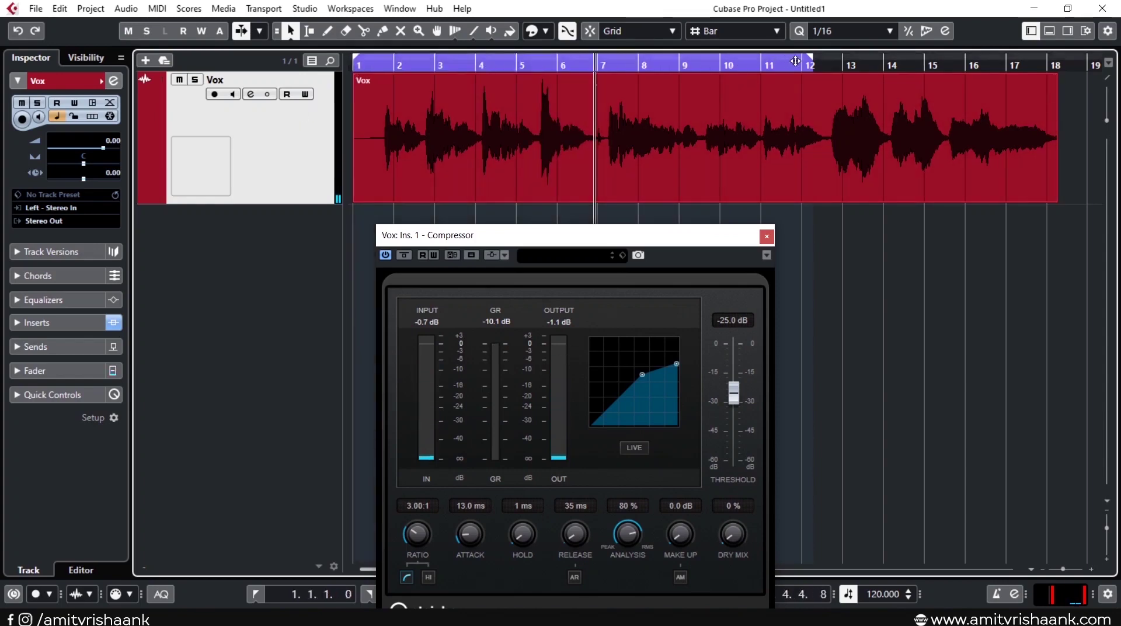
{"action": "left_click_drag", "start_coordinate": [795, 60], "coordinate": [1045, 58]}
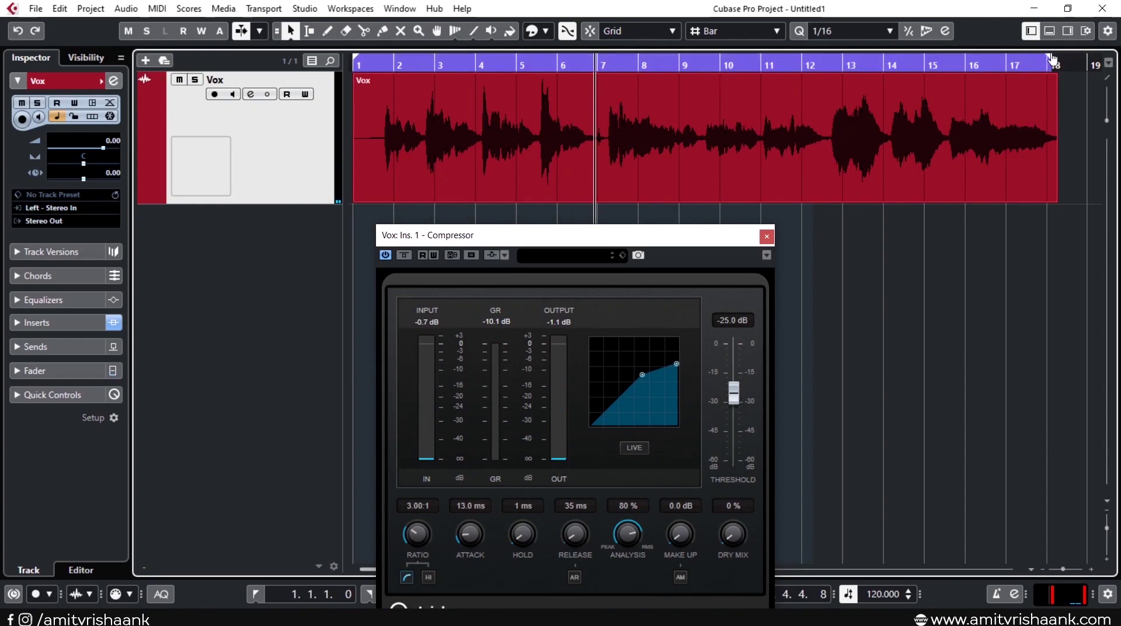
{"action": "left_click_drag", "start_coordinate": [694, 236], "coordinate": [826, 115]}
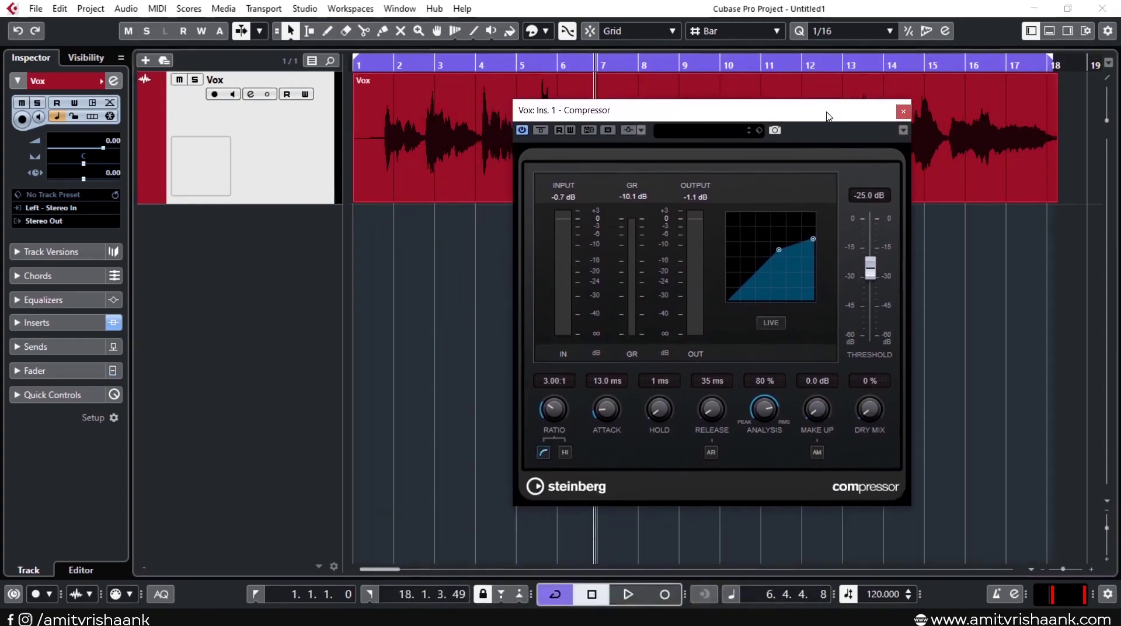
{"action": "left_click", "coordinate": [415, 126]}
{"action": "left_click", "coordinate": [164, 227]}
{"action": "left_click_drag", "start_coordinate": [683, 113], "coordinate": [588, 229]}
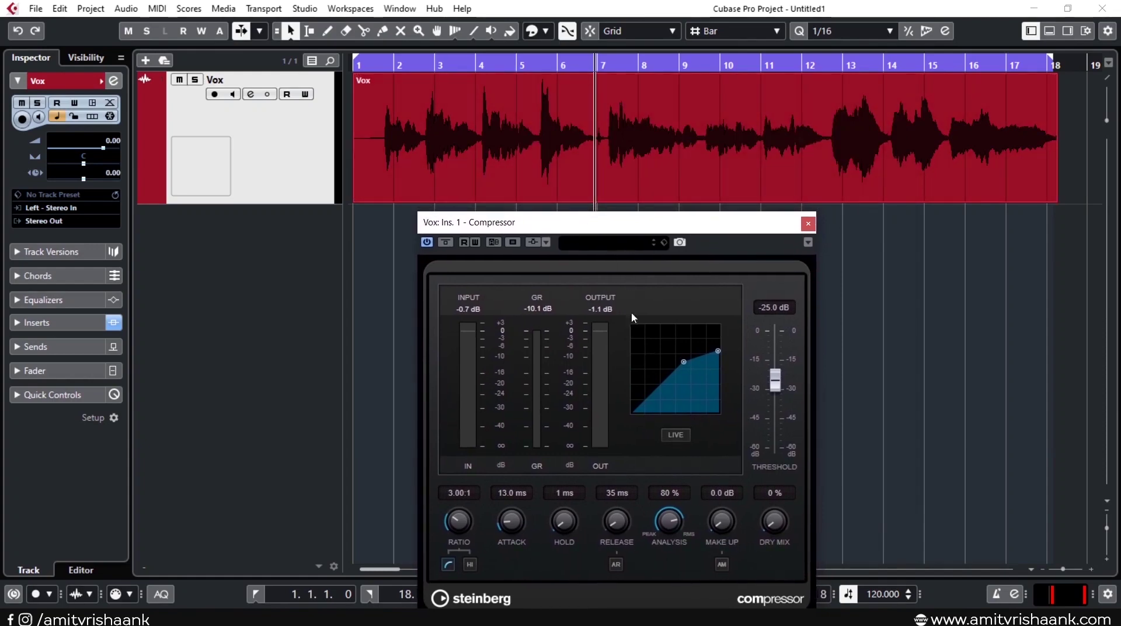
- Play the first Vox phrase with the compressor bypassed and again with it active to compare the levels
{"action": "left_click_drag", "start_coordinate": [384, 62], "coordinate": [384, 67]}
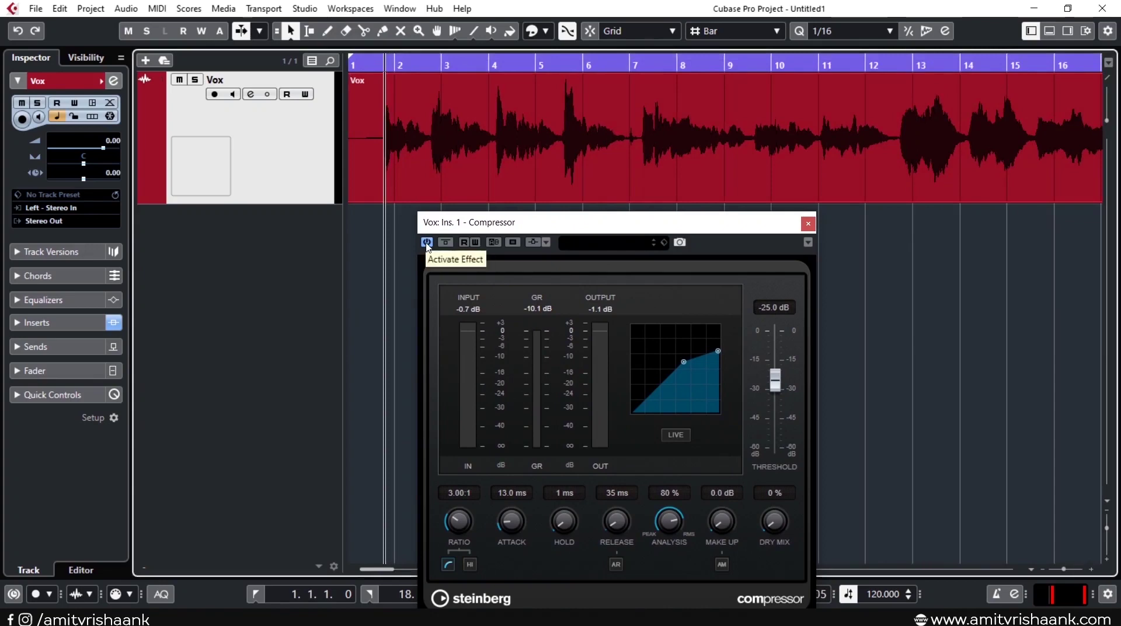
{"action": "left_click", "coordinate": [427, 242]}
{"action": "key", "text": "space"}
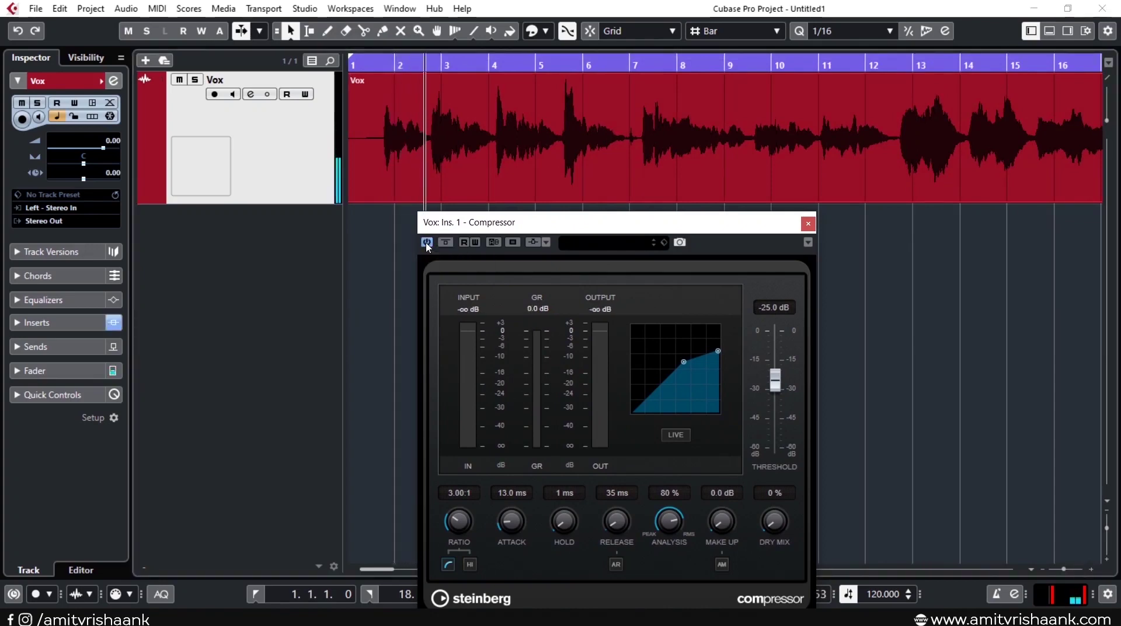
{"action": "key", "text": "space"}
{"action": "key", "text": "space"}
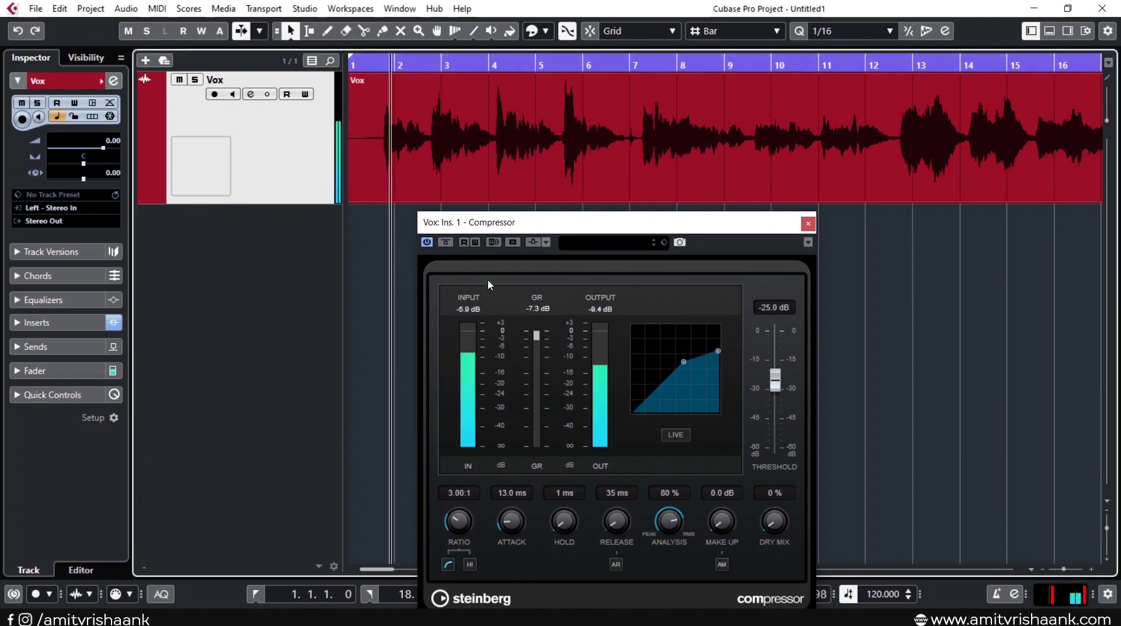
- Raise the compressor's make-up gain to 1.7 dB and compare the first phrase with the effect bypassed and active
{"action": "scroll", "coordinate": [720, 525], "scroll_direction": "up", "scroll_amount": 3}
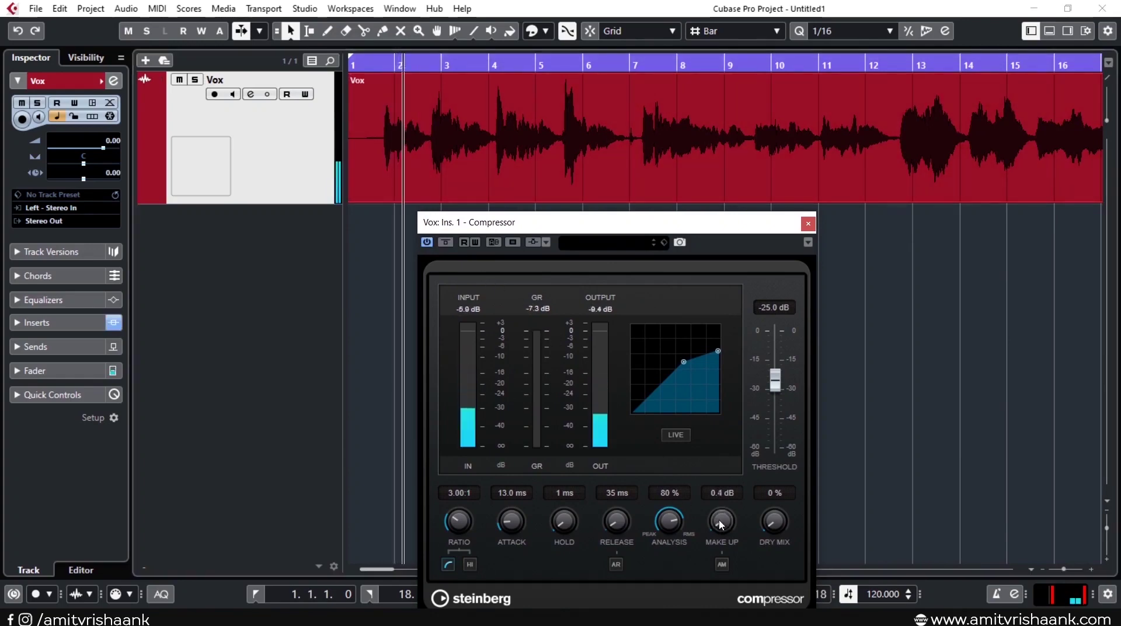
{"action": "left_click", "coordinate": [429, 244]}
{"action": "left_click", "coordinate": [383, 61]}
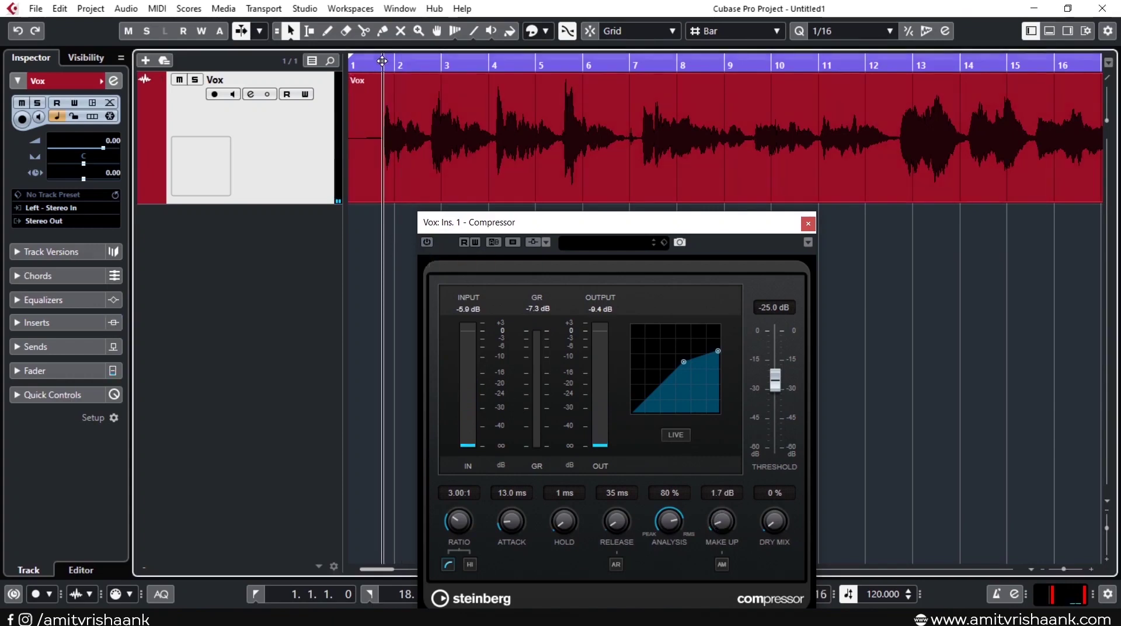
{"action": "key", "text": "space"}
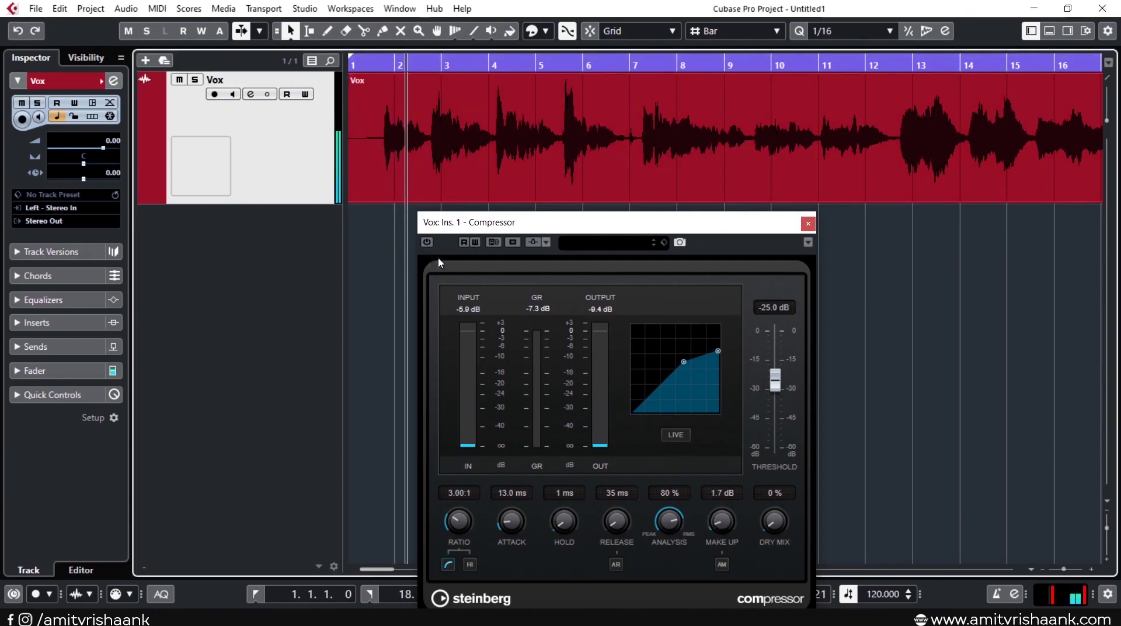
{"action": "left_click", "coordinate": [427, 241]}
{"action": "key", "text": "space"}
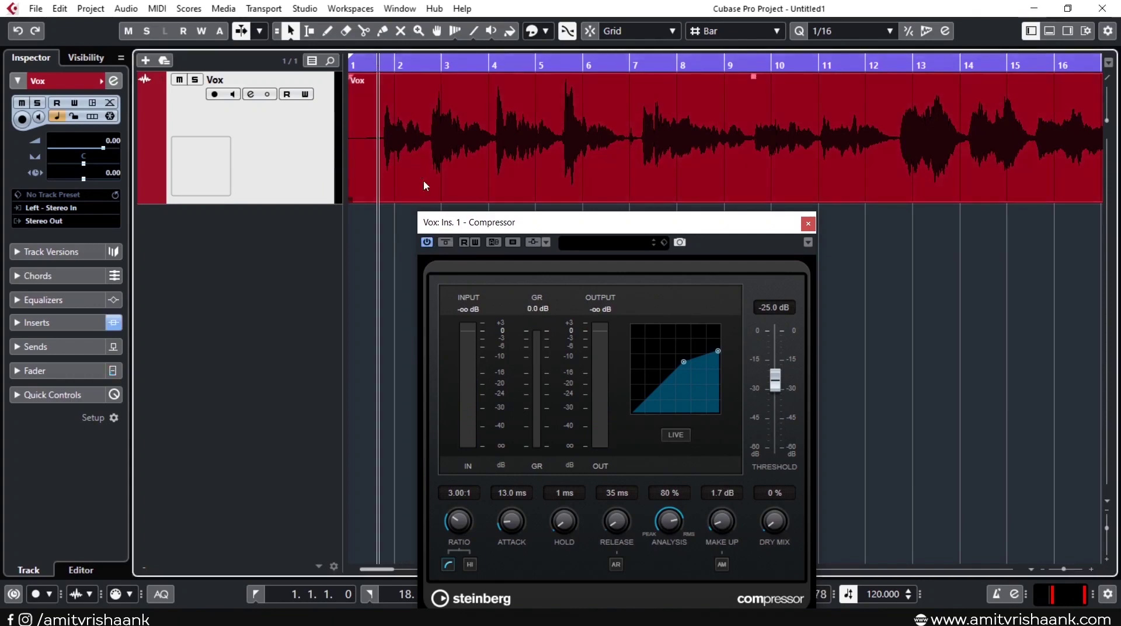
{"action": "key", "text": "space"}
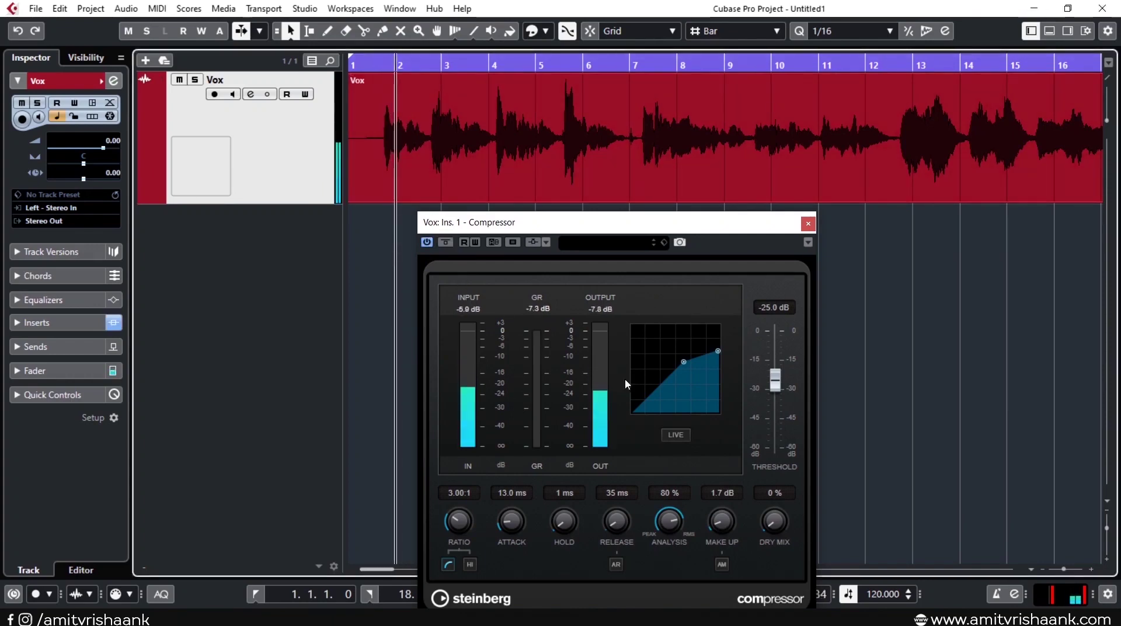
- Increase the make-up gain to 2.1 dB and replay the first phrase with the compressor bypassed and active
{"action": "key", "text": "space"}
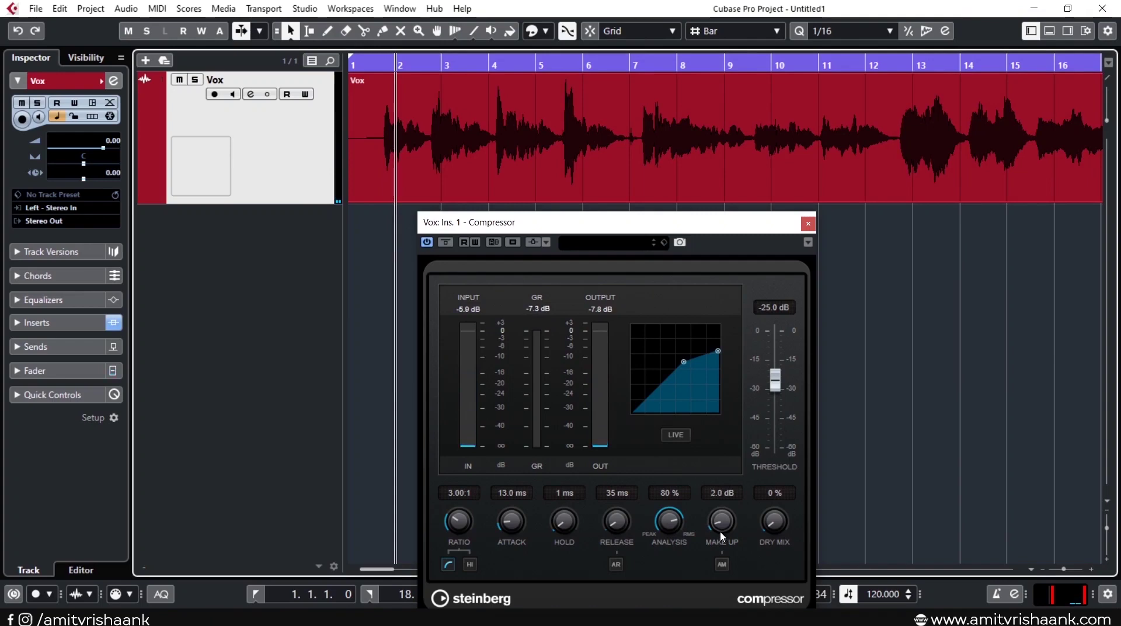
{"action": "left_click", "coordinate": [427, 241]}
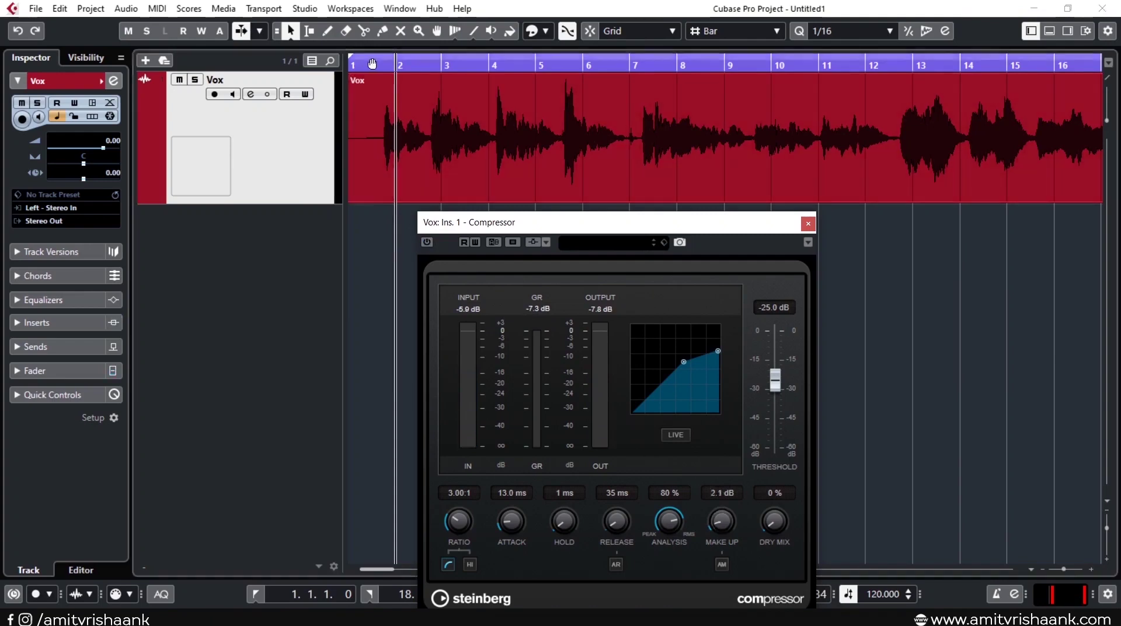
{"action": "left_click", "coordinate": [383, 67]}
{"action": "key", "text": "space"}
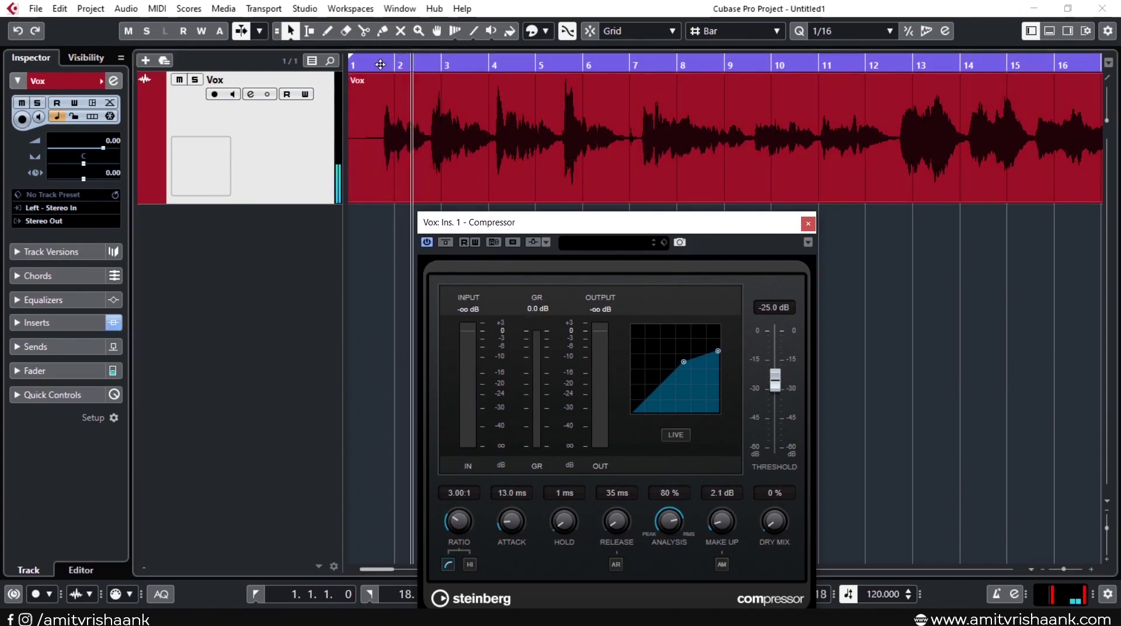
{"action": "left_click", "coordinate": [427, 241]}
{"action": "key", "text": "space"}
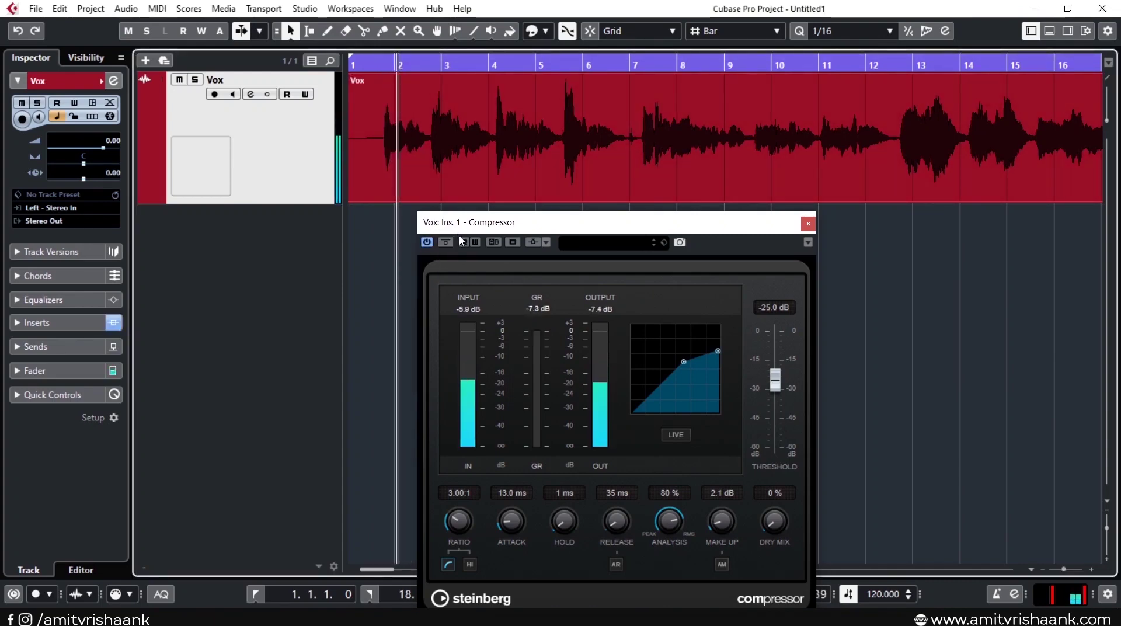
- Set the make-up gain to 3.5 dB and compare the first phrase's bypassed and compressed levels again
{"action": "scroll", "coordinate": [721, 518], "scroll_direction": "up", "scroll_amount": 5}
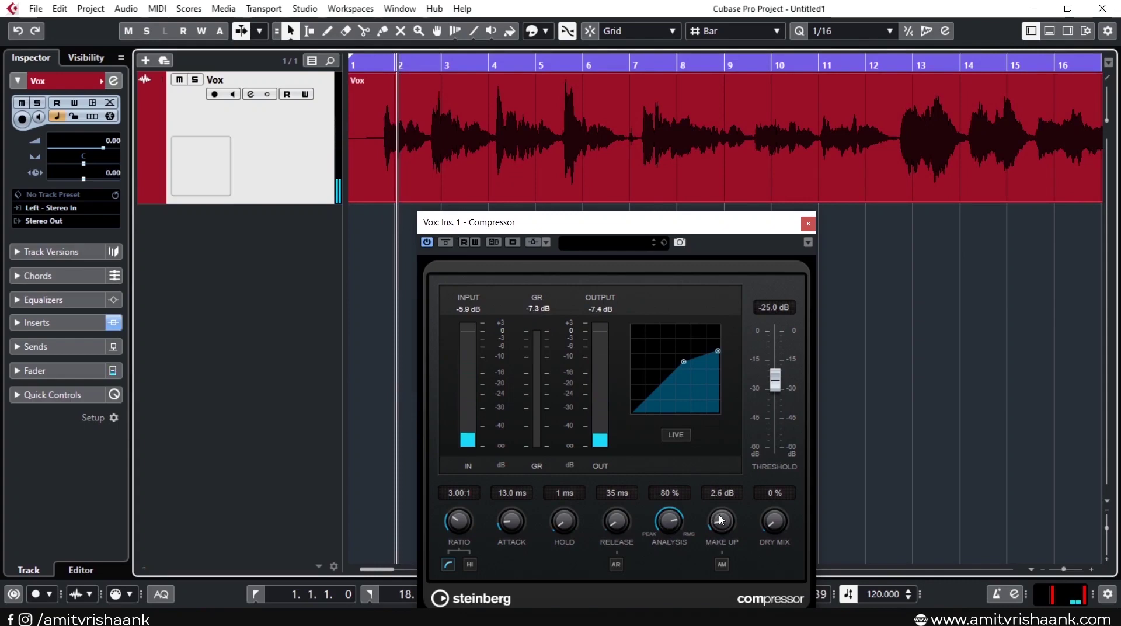
{"action": "scroll", "coordinate": [721, 518], "scroll_direction": "up", "scroll_amount": 1}
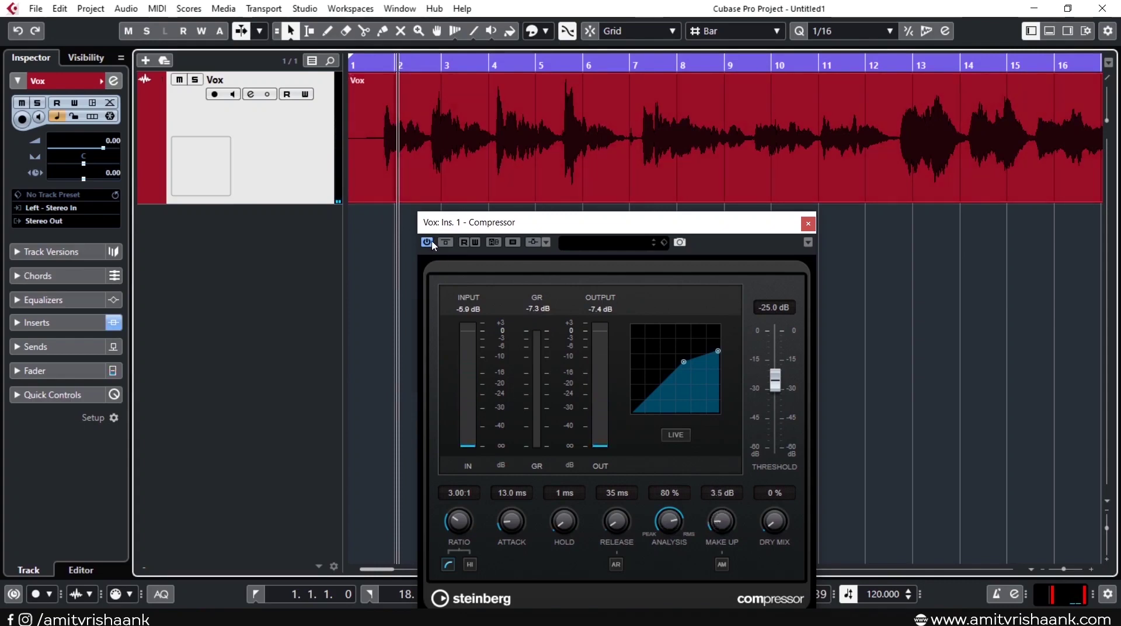
{"action": "left_click", "coordinate": [427, 241]}
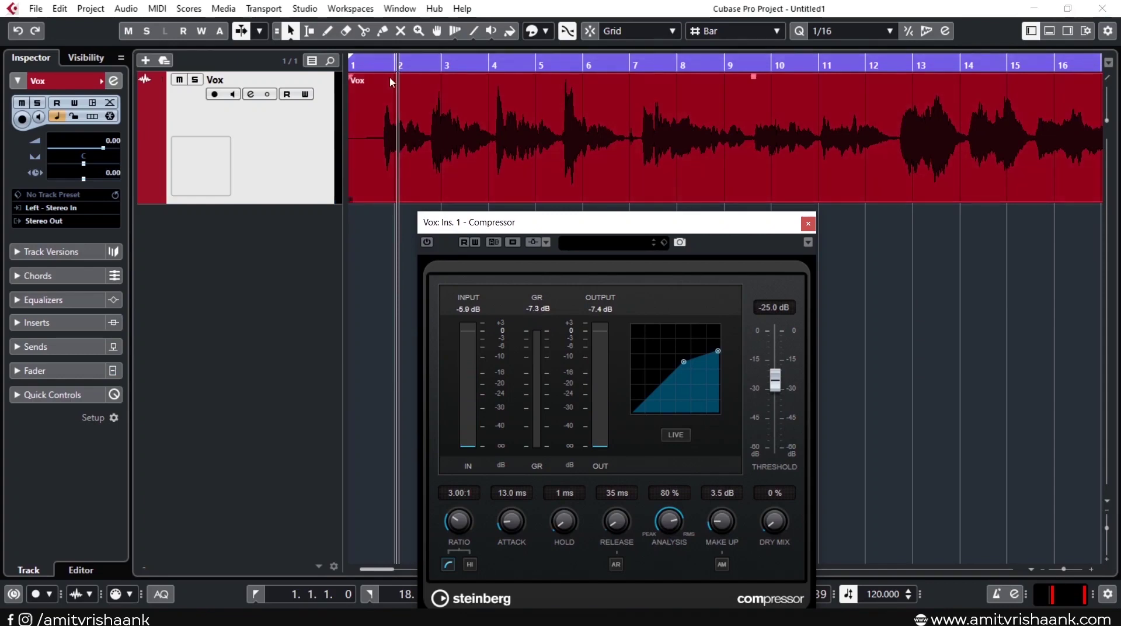
{"action": "left_click", "coordinate": [378, 65]}
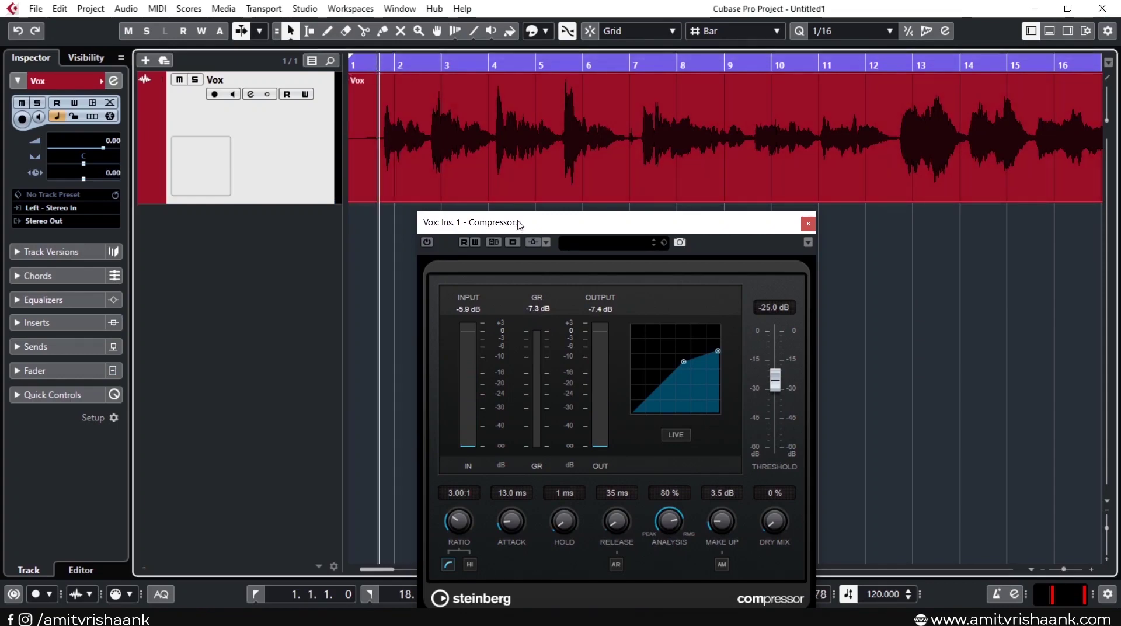
{"action": "left_click_drag", "start_coordinate": [537, 229], "coordinate": [546, 222]}
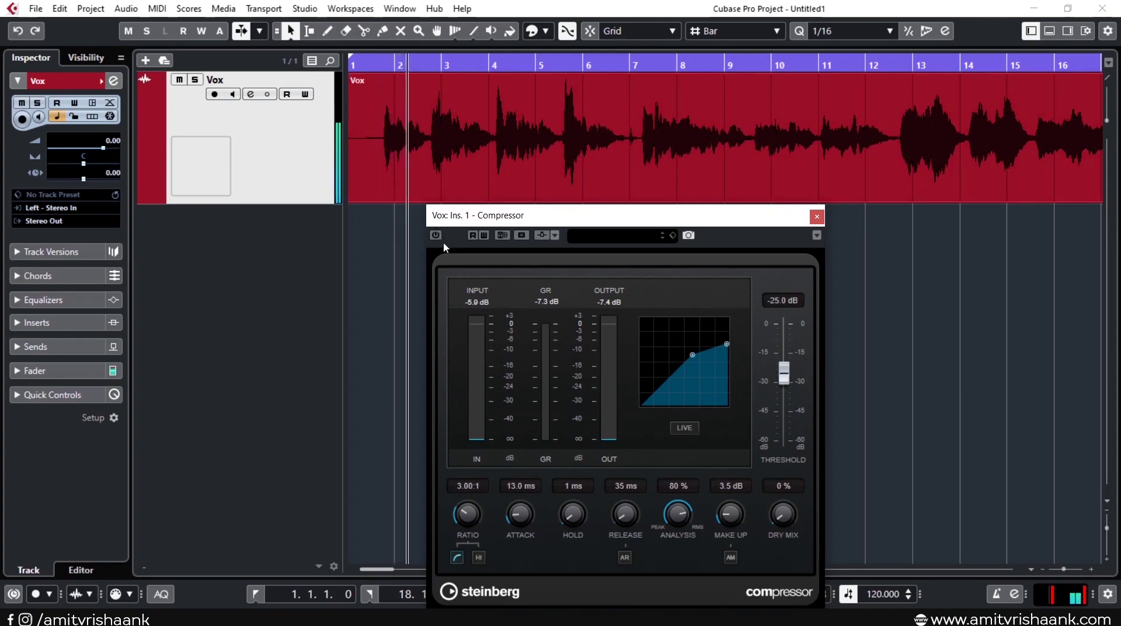
{"action": "left_click", "coordinate": [435, 235]}
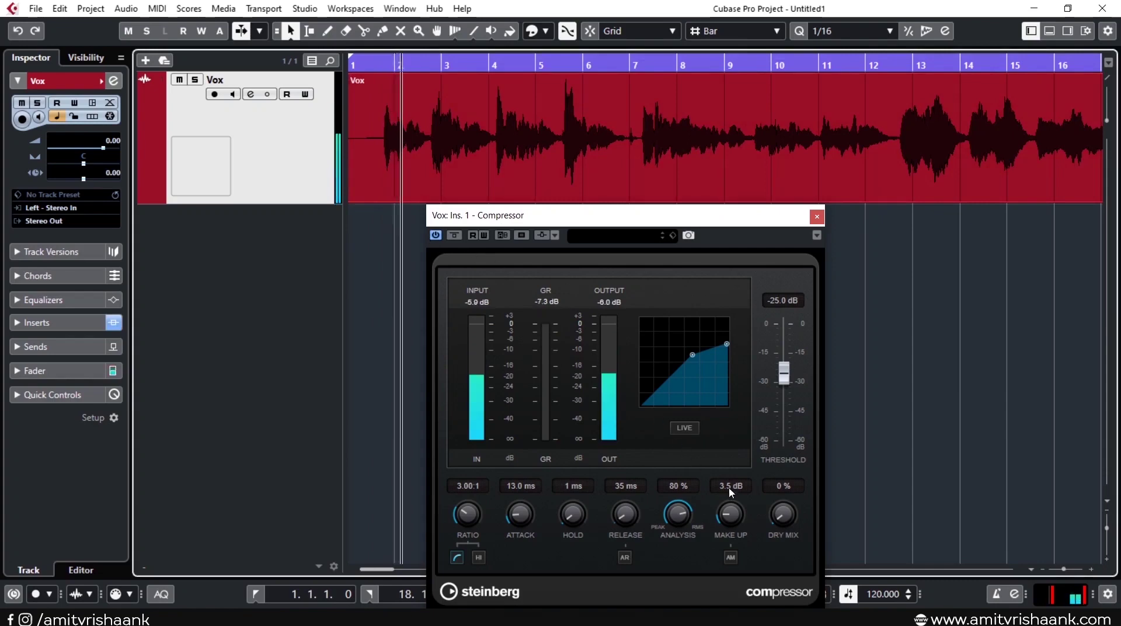
- Fine-tune the make-up gain to 3.9 dB and check the first phrase with the compressor bypassed and active
{"action": "scroll", "coordinate": [739, 517], "scroll_direction": "up", "scroll_amount": 1}
{"action": "scroll", "coordinate": [739, 514], "scroll_direction": "up", "scroll_amount": 3}
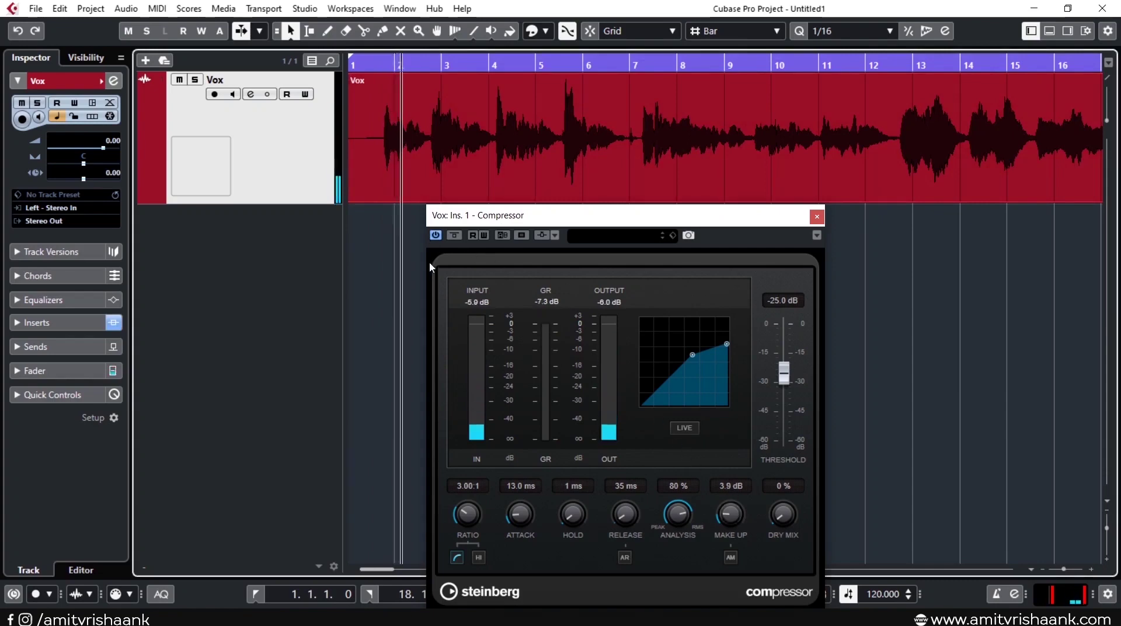
{"action": "left_click", "coordinate": [435, 236]}
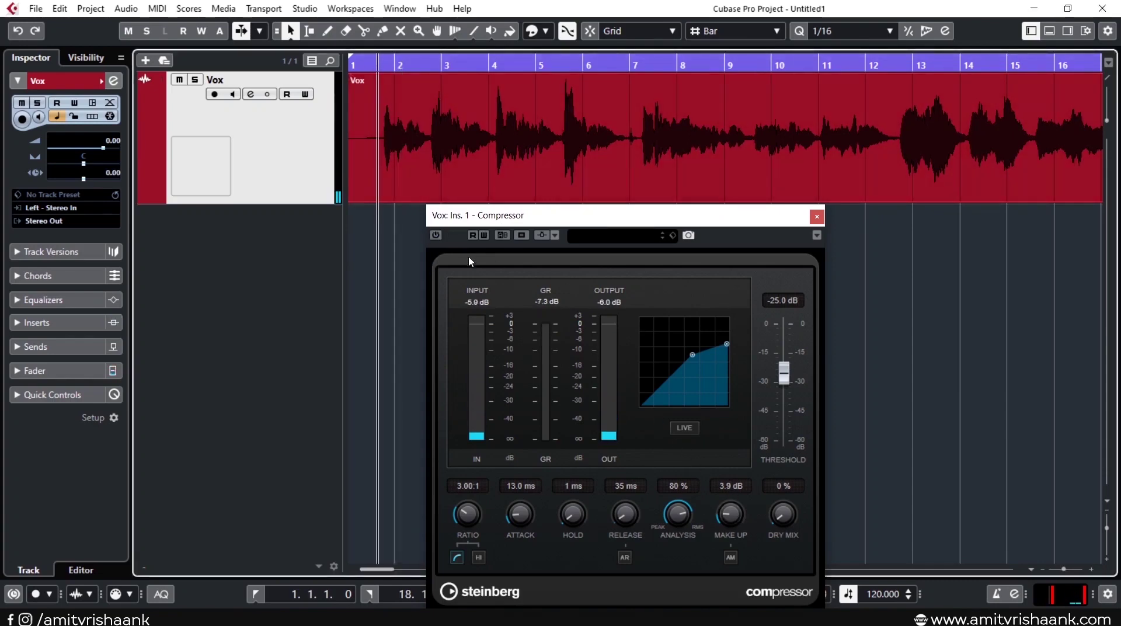
{"action": "key", "text": "space"}
{"action": "left_click", "coordinate": [435, 236]}
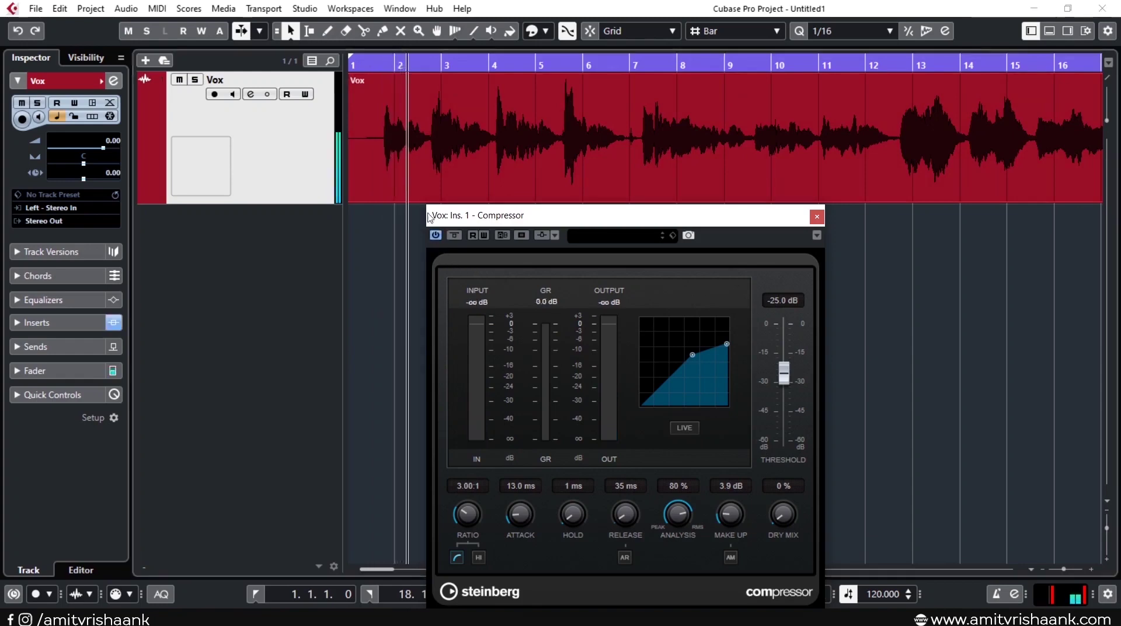
{"action": "key", "text": "space"}
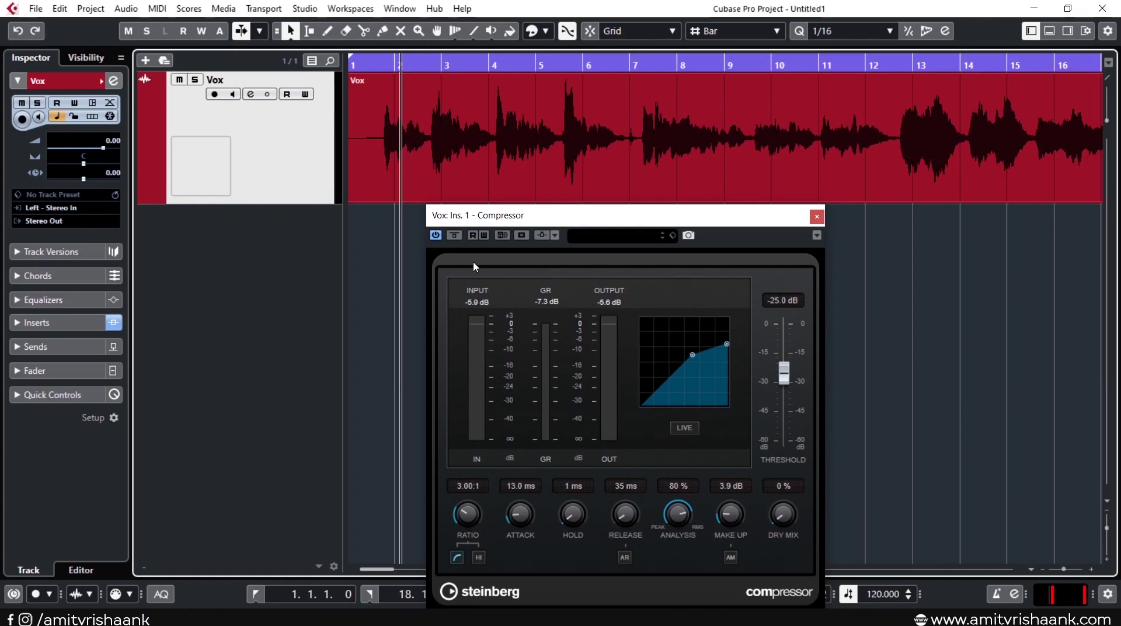
- Play the opening bars of the Vox clip with the compressor bypassed, and replay them from before the first phrase with it active
{"action": "left_click", "coordinate": [437, 236]}
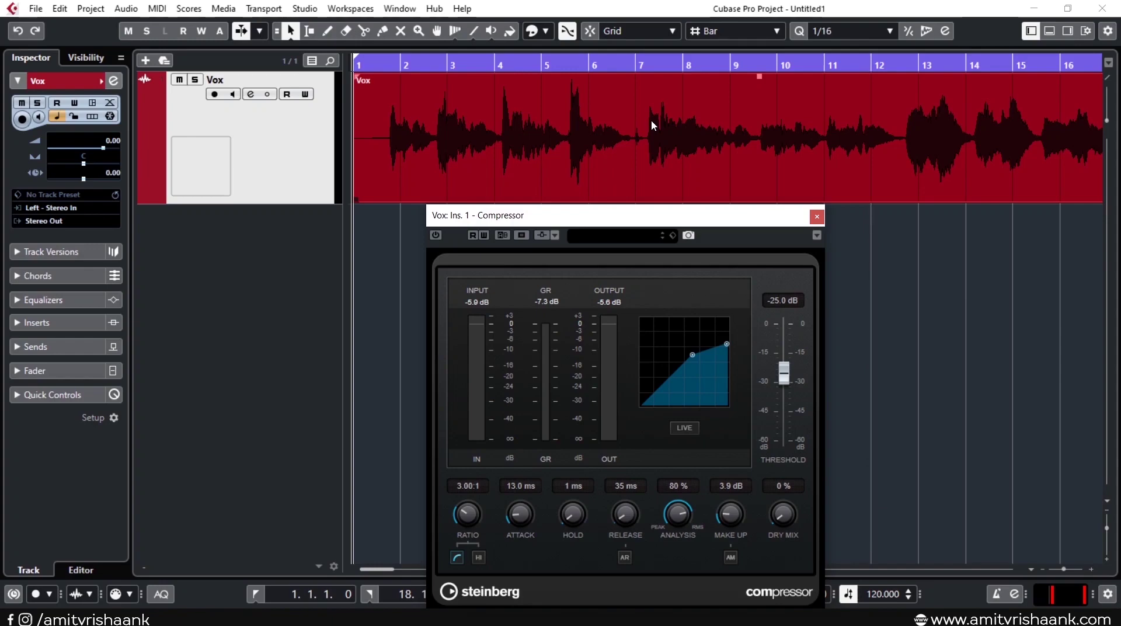
{"action": "key", "text": "space"}
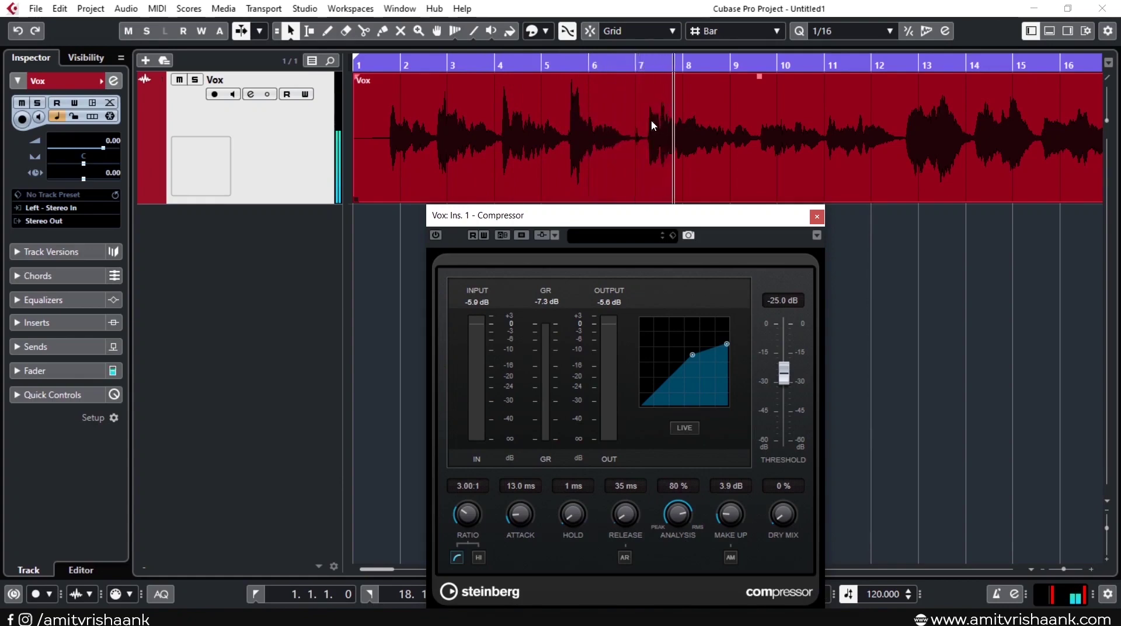
{"action": "key", "text": "space"}
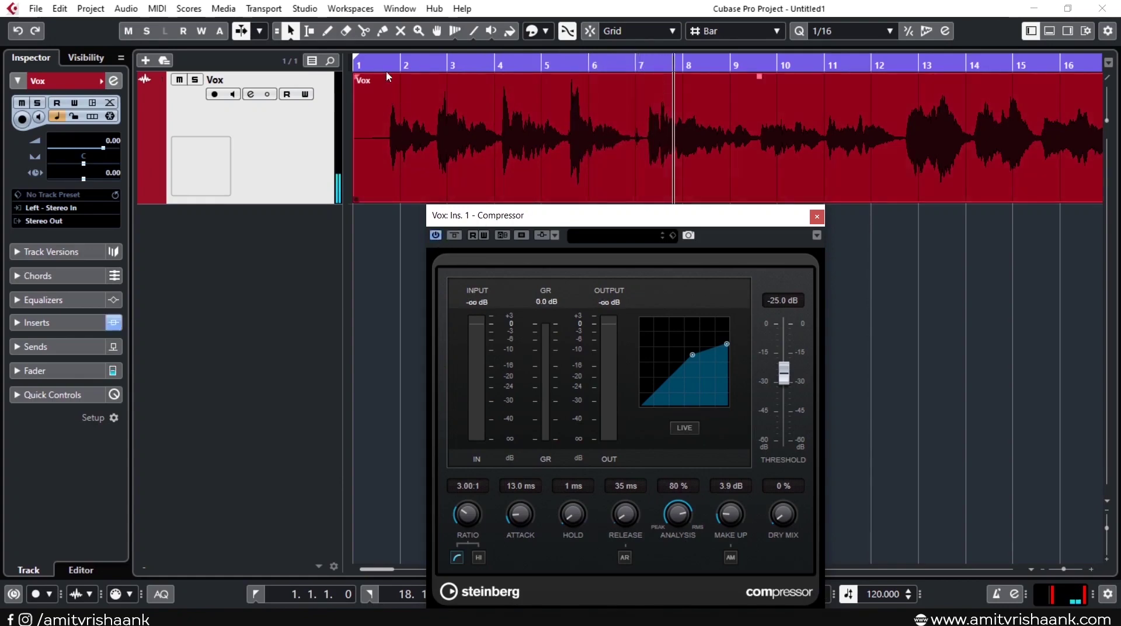
{"action": "left_click", "coordinate": [380, 66]}
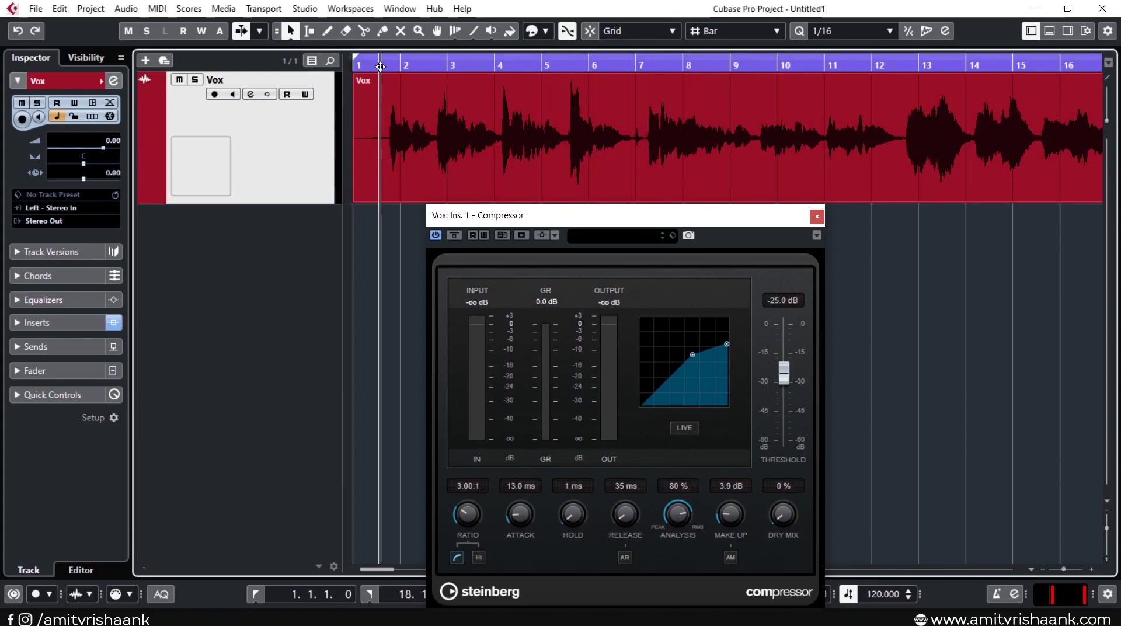
{"action": "key", "text": "space"}
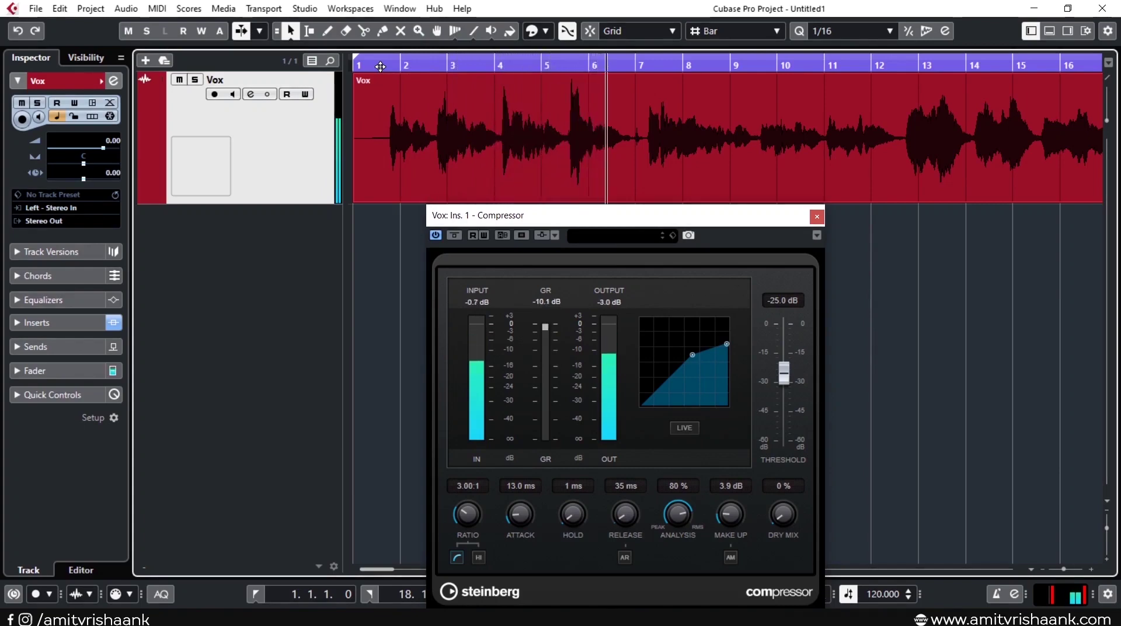
{"action": "key", "text": "space"}
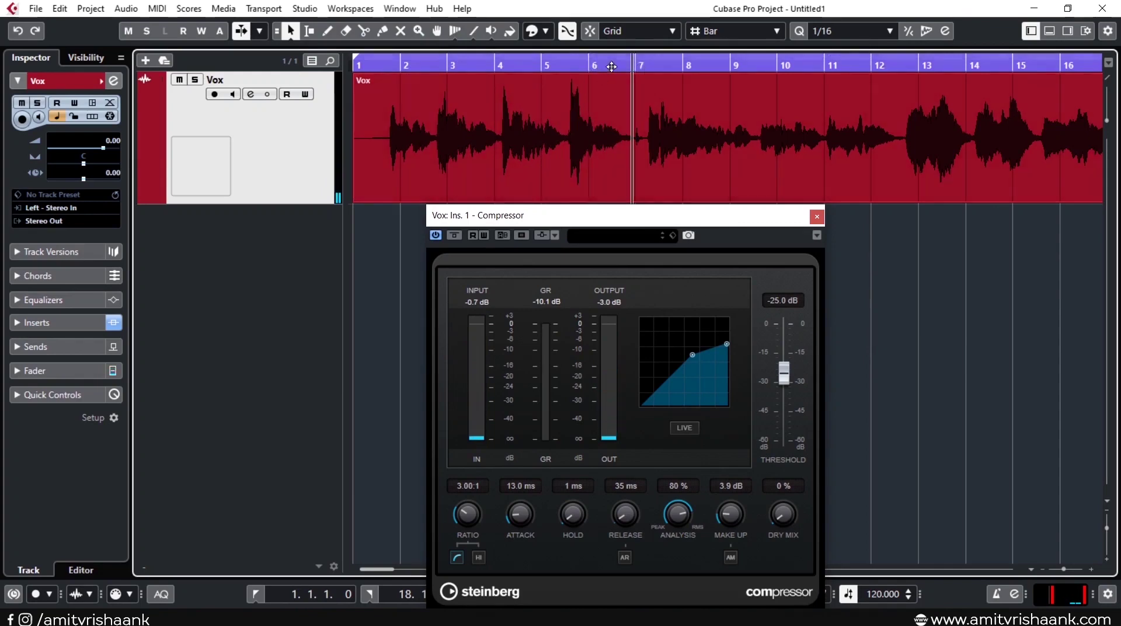
- Set the cycle range from 1.2.4.34 to the middle of bar 6 and play it with the compressor bypassed and with it active
{"action": "left_click_drag", "start_coordinate": [617, 69], "coordinate": [375, 63]}
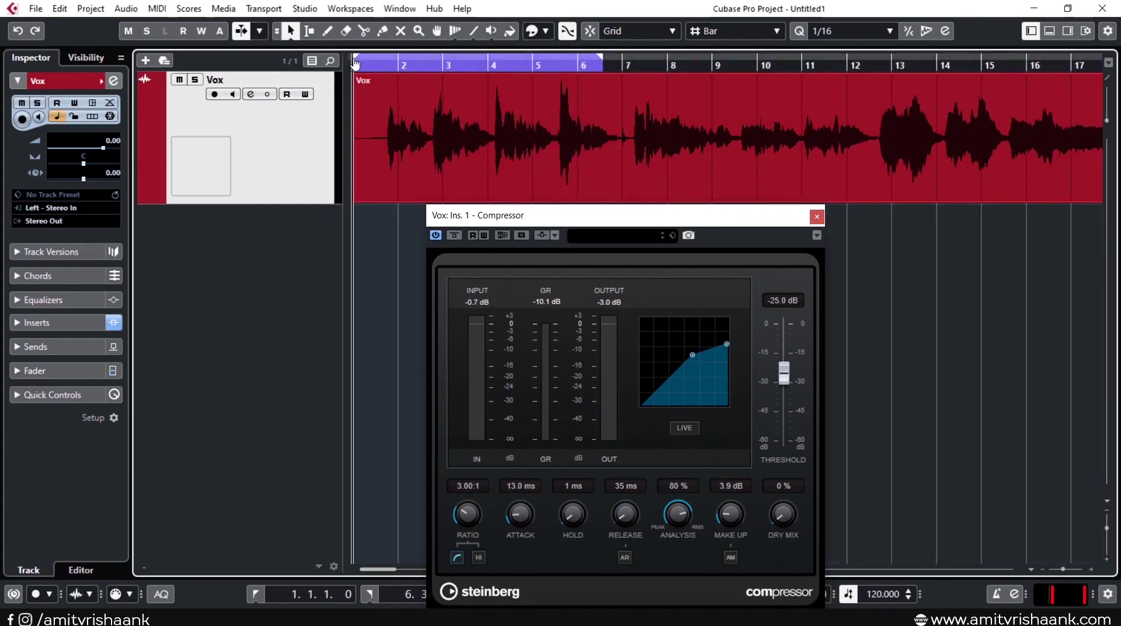
{"action": "left_click", "coordinate": [375, 64]}
{"action": "left_click", "coordinate": [433, 154]}
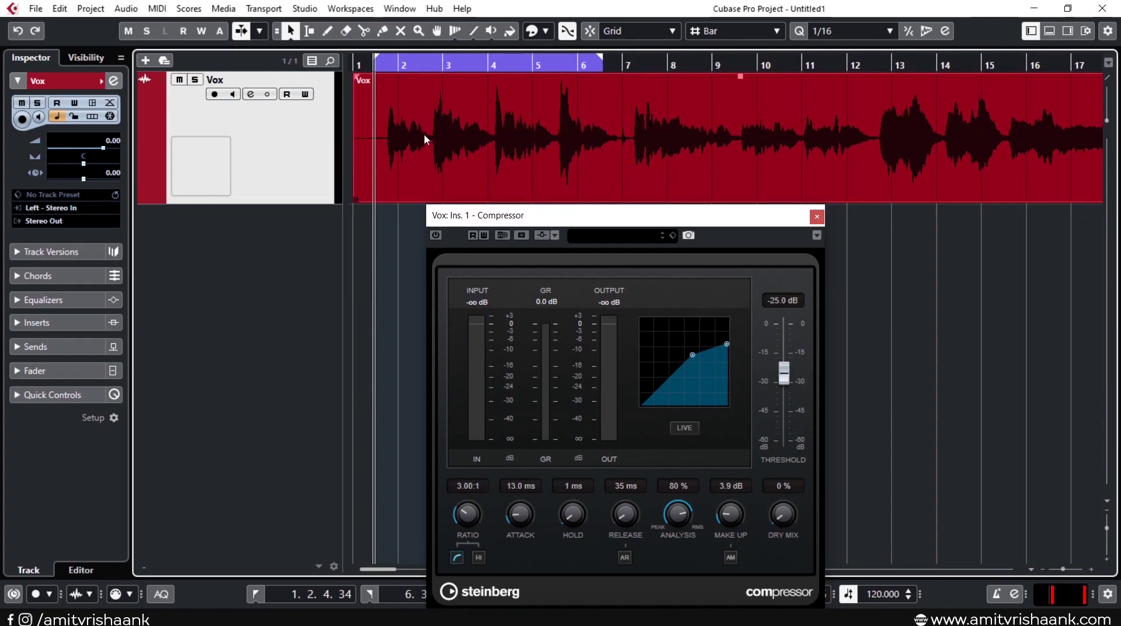
{"action": "key", "text": "space"}
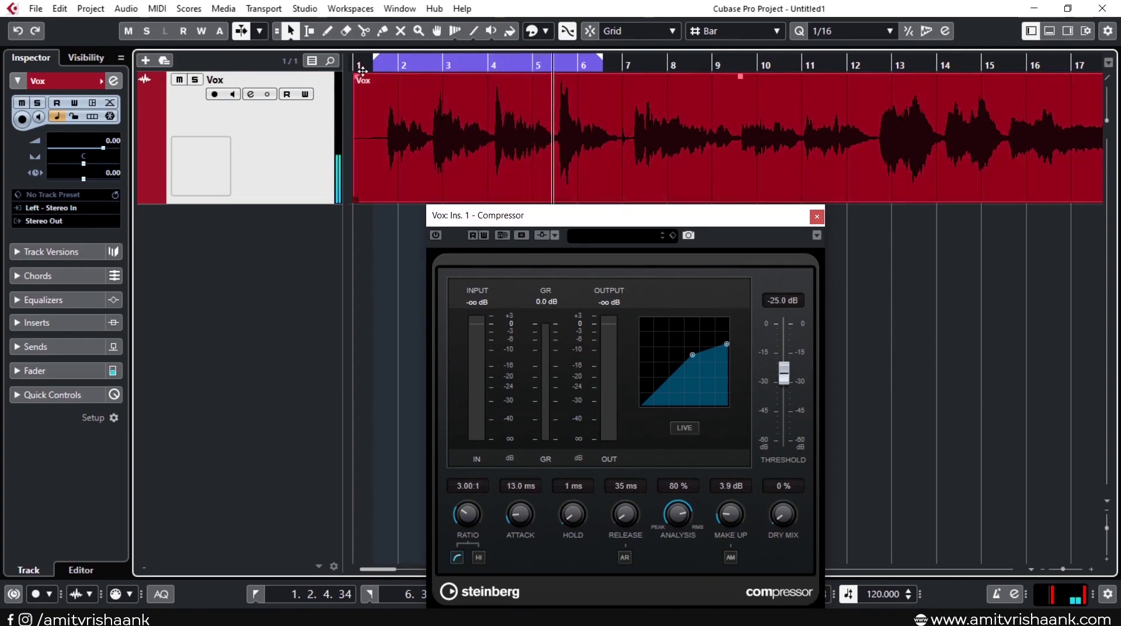
{"action": "key", "text": "space"}
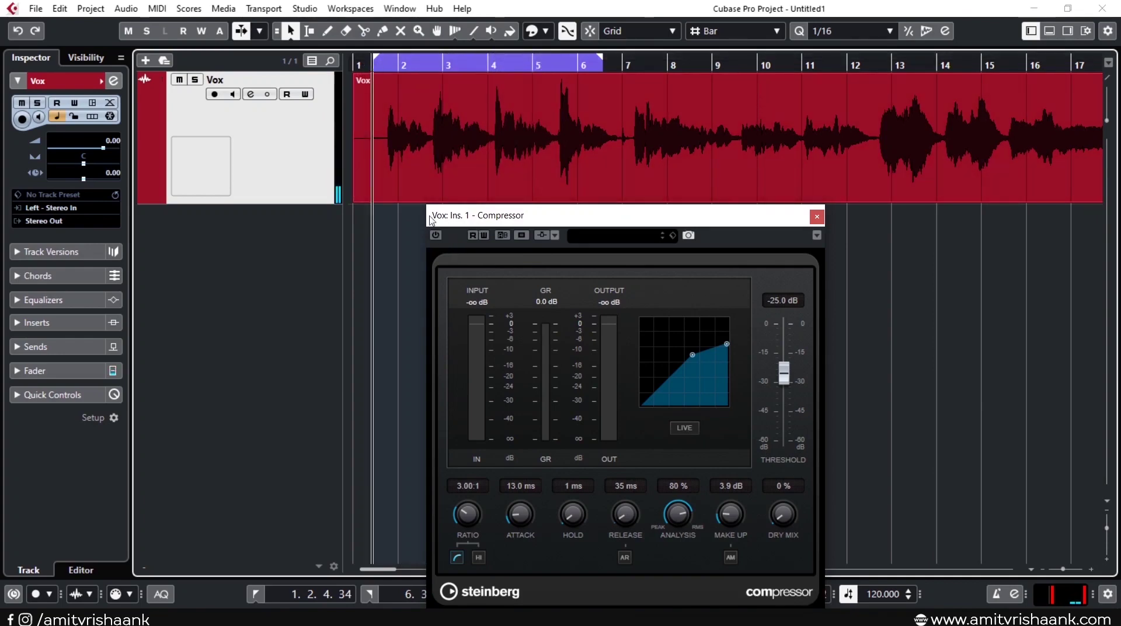
{"action": "left_click", "coordinate": [419, 143]}
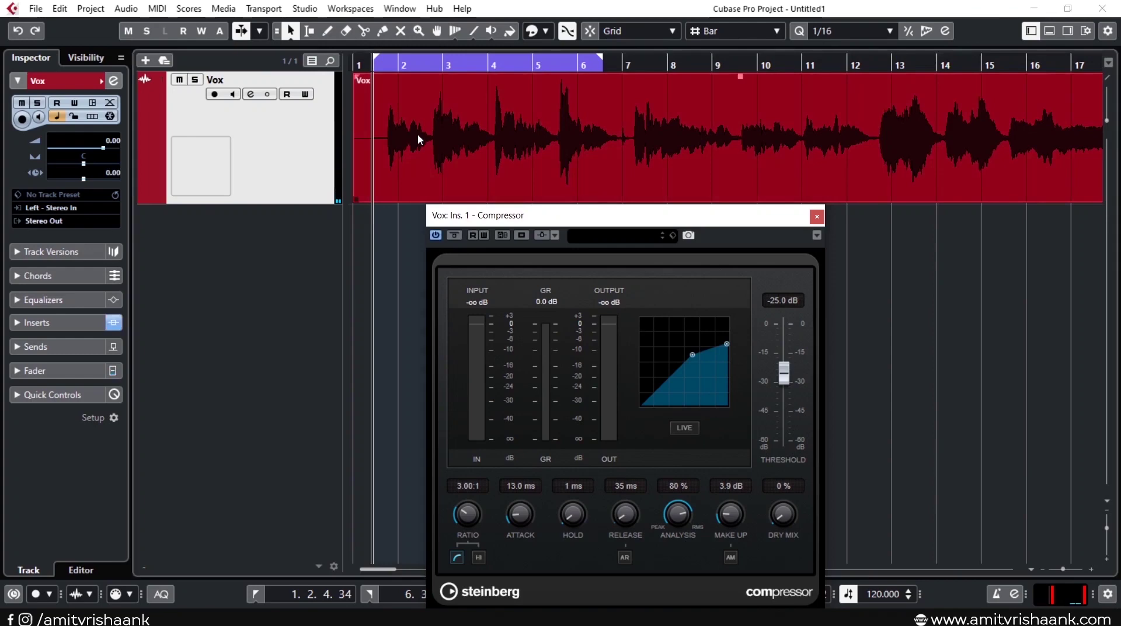
{"action": "key", "text": "space"}
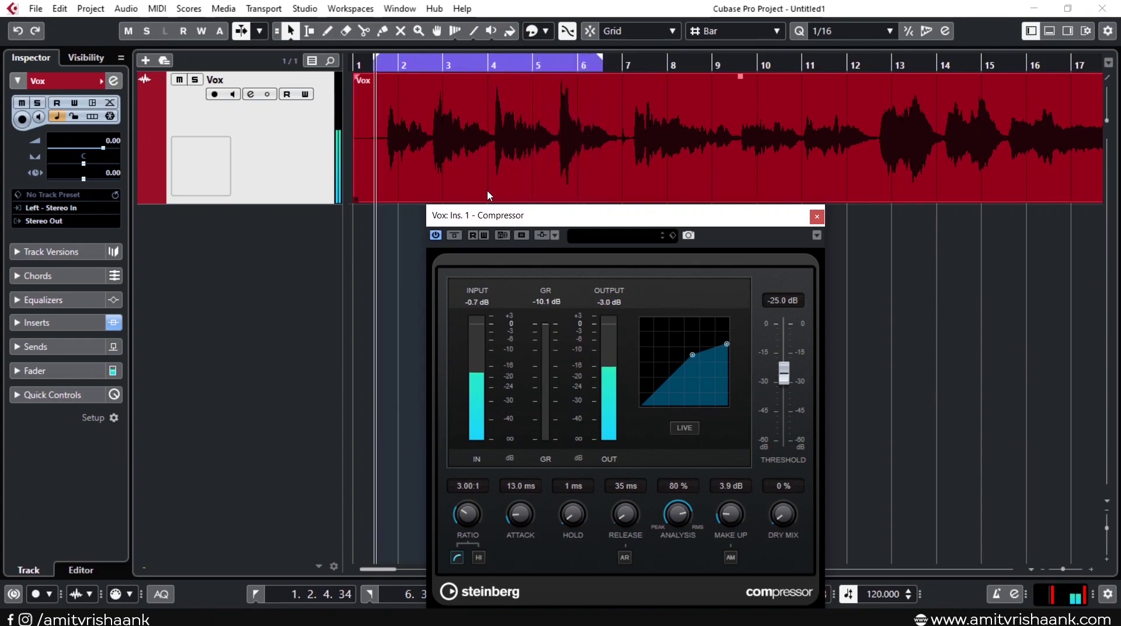
- Extend the cycle range to cover the whole Vox clip, from 1.1.1.0 to 18.1.2.100, and stop playback
{"action": "key", "text": "g"}
{"action": "key", "text": "g"}
{"action": "key", "text": "g"}
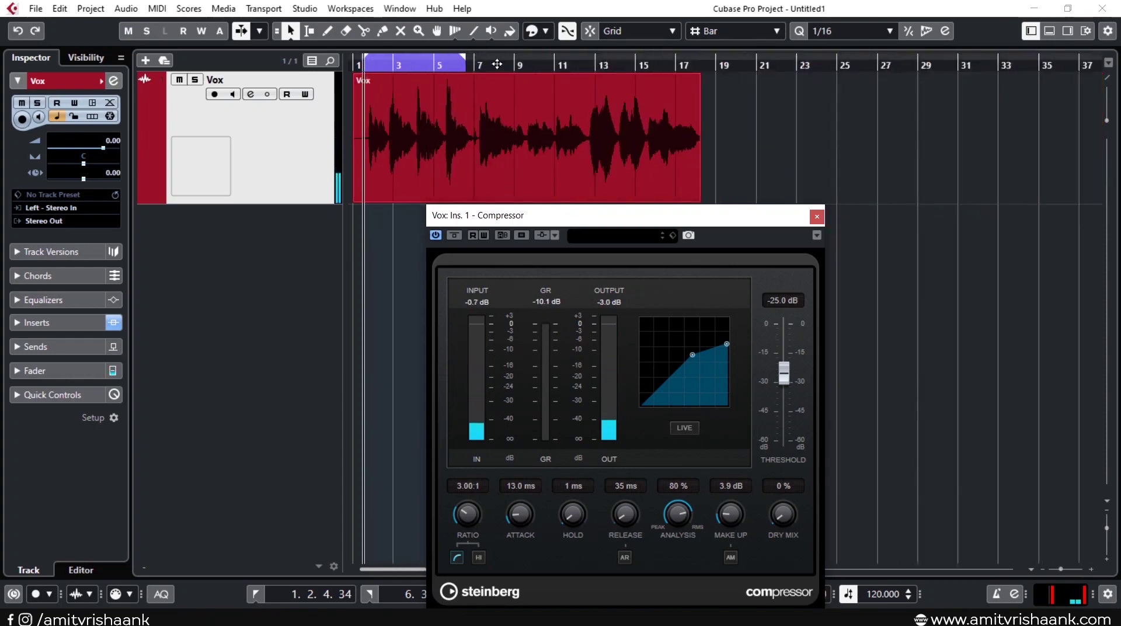
{"action": "left_click_drag", "start_coordinate": [466, 60], "coordinate": [696, 64]}
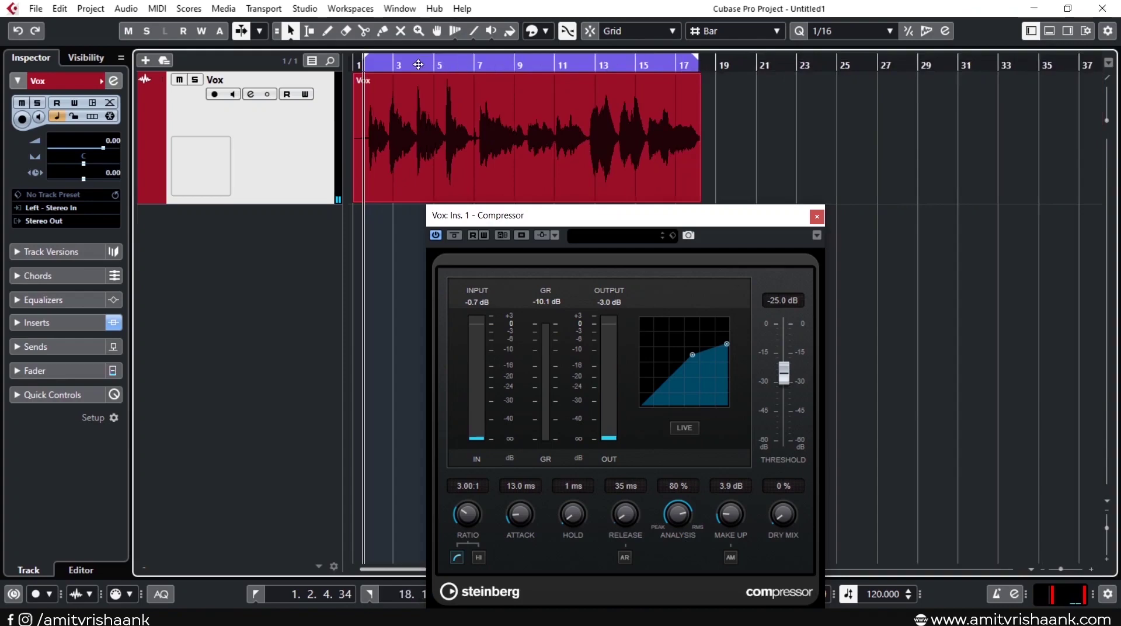
{"action": "left_click_drag", "start_coordinate": [364, 64], "coordinate": [353, 68]}
{"action": "key", "text": "space"}
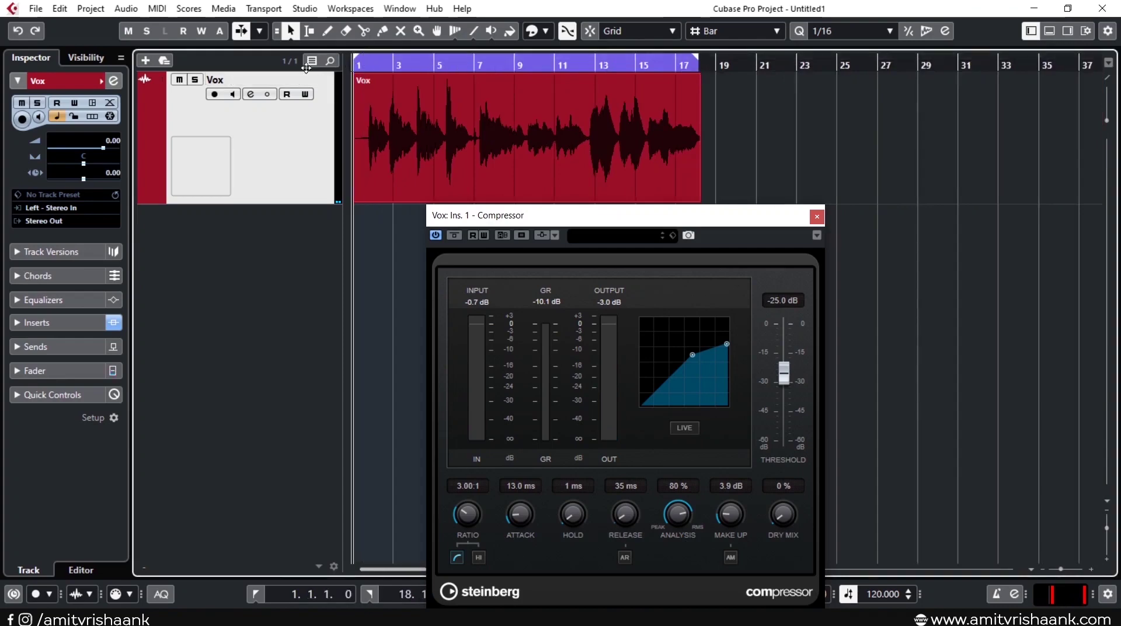
- Export the cycle range as a Wave audio mixdown named VOX compressed to the Downloads folder
{"action": "left_click", "coordinate": [35, 8]}
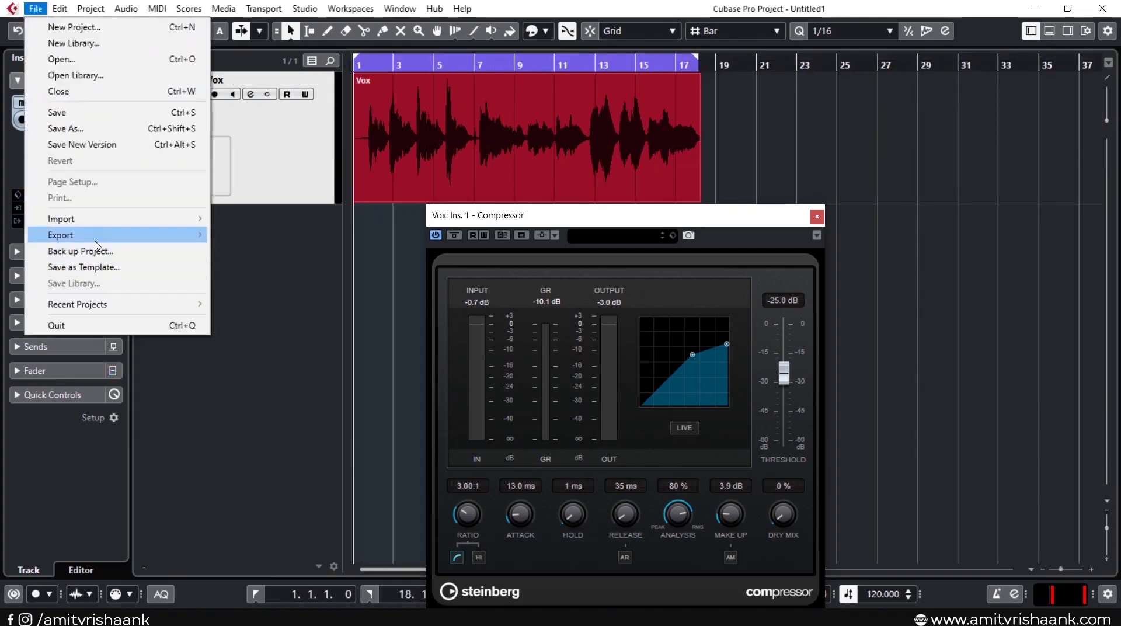
{"action": "mouse_move", "coordinate": [64, 231]}
{"action": "left_click", "coordinate": [382, 243]}
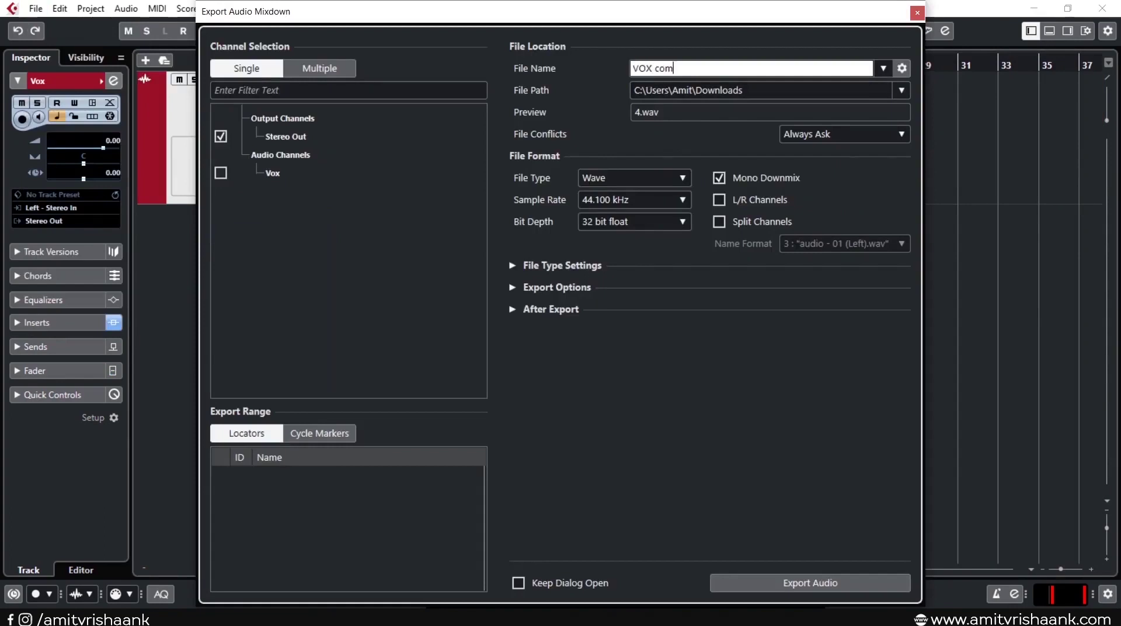
{"action": "type", "text": "ed"}
{"action": "key", "text": "Return"}
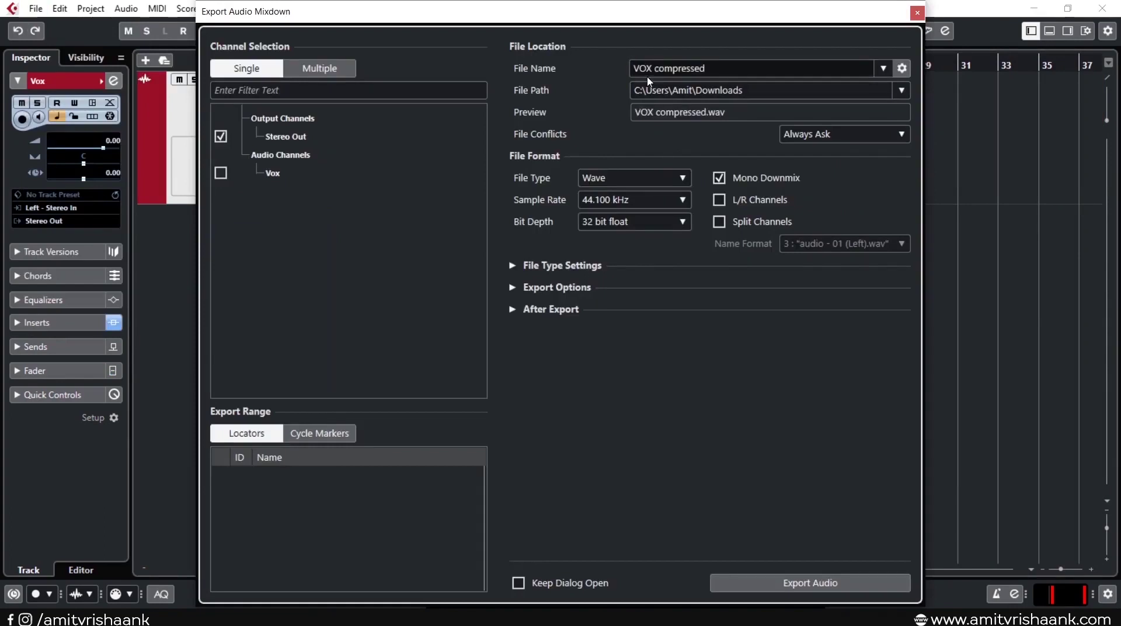
{"action": "left_click", "coordinate": [774, 579]}
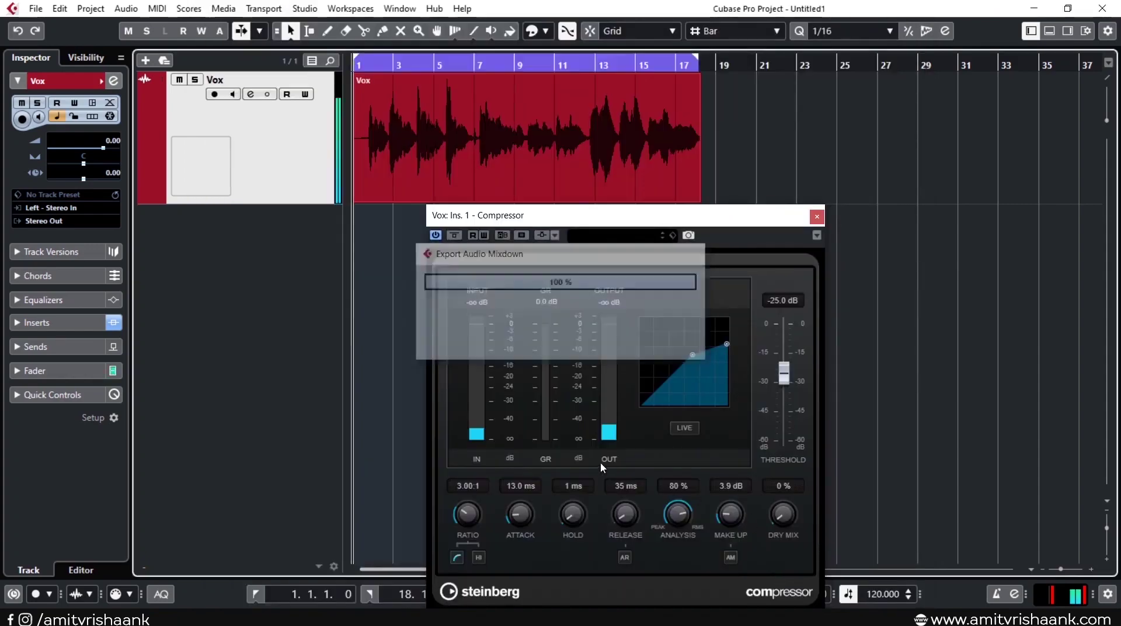
- Import the VOX compressed file from Downloads onto a new track below Vox and move the Compressor window clear of the clips
{"action": "left_click", "coordinate": [11, 618]}
{"action": "left_click", "coordinate": [59, 451]}
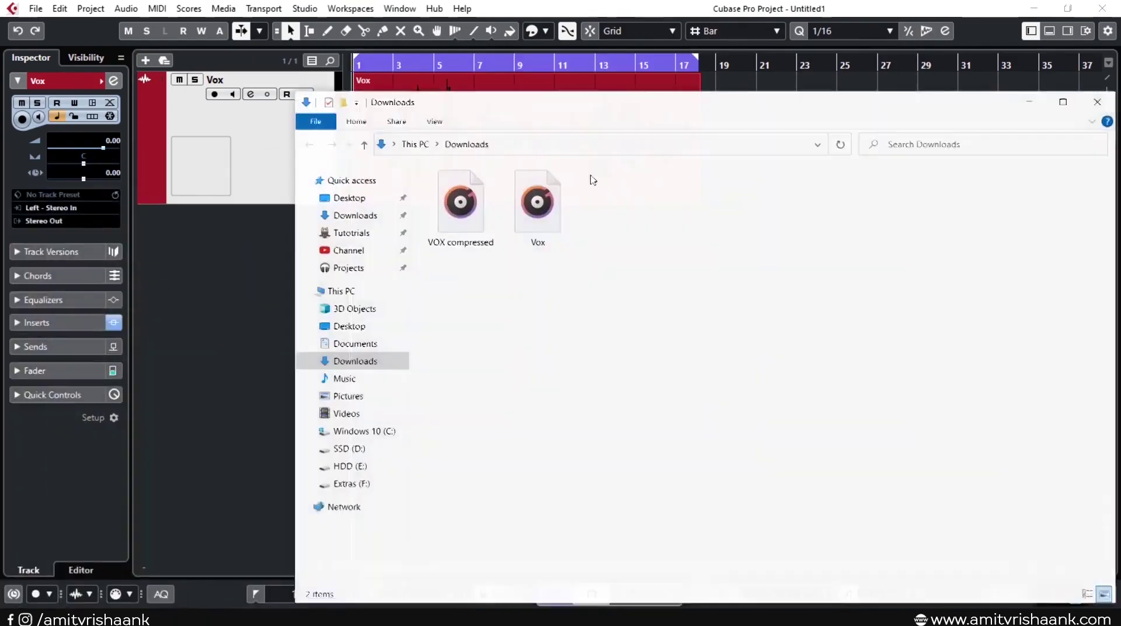
{"action": "left_click_drag", "start_coordinate": [459, 235], "coordinate": [222, 216]}
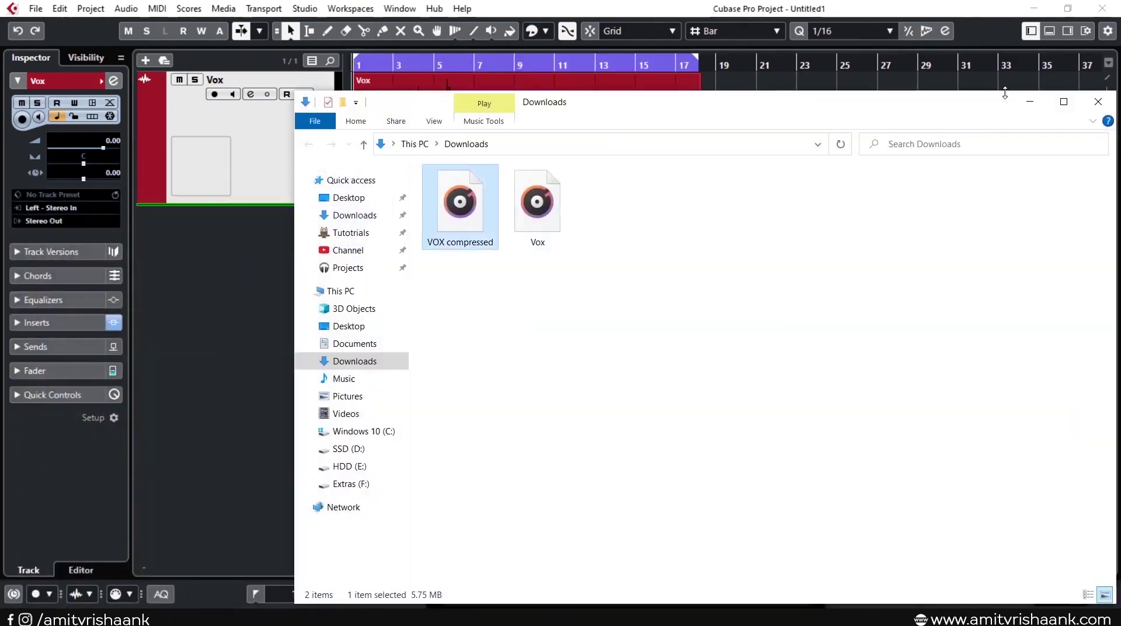
{"action": "left_click", "coordinate": [1097, 103]}
{"action": "left_click_drag", "start_coordinate": [569, 225], "coordinate": [981, 158]}
{"action": "left_click", "coordinate": [321, 309]}
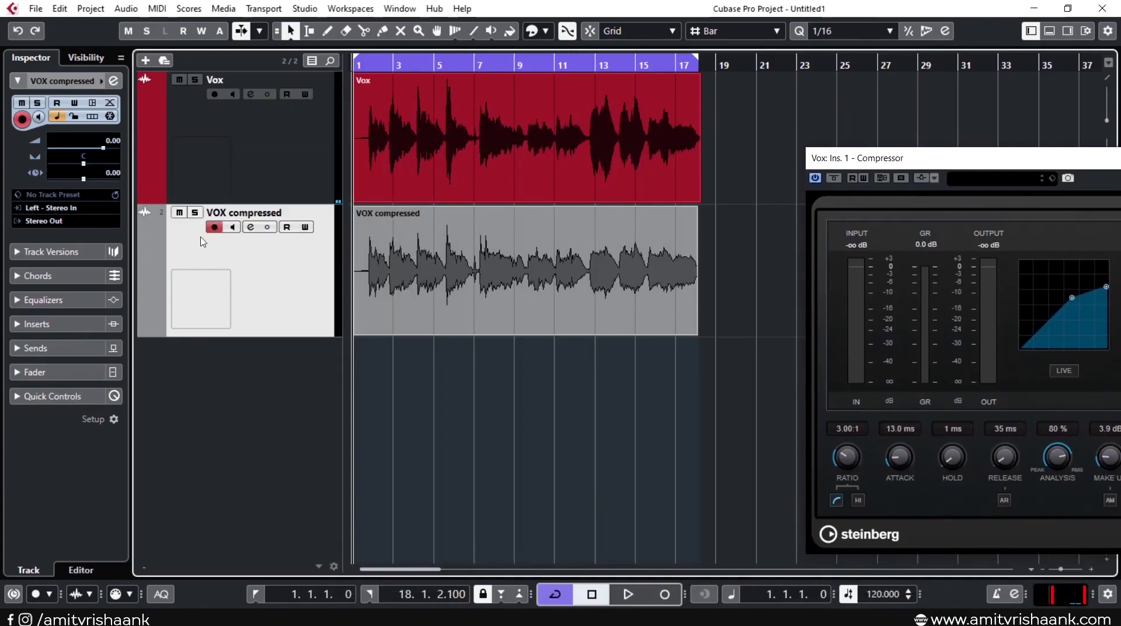
- Colour the VOX compressed track dark red and close the Compressor window
{"action": "left_click", "coordinate": [101, 81]}
{"action": "left_click", "coordinate": [257, 145]}
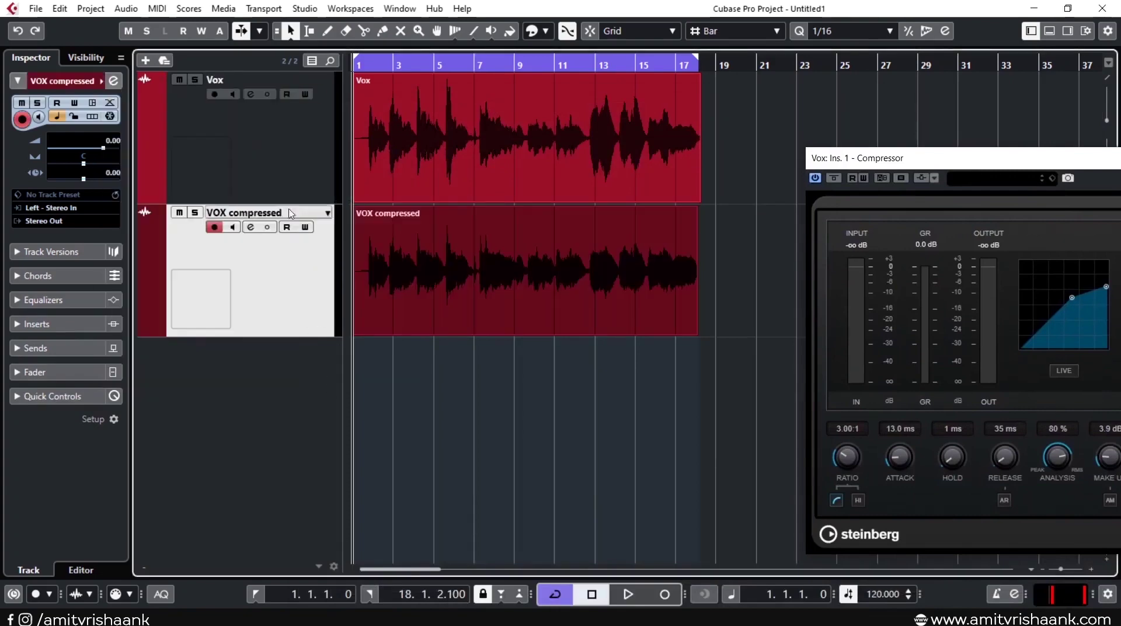
{"action": "left_click_drag", "start_coordinate": [444, 63], "coordinate": [415, 155]}
{"action": "left_click", "coordinate": [613, 483]}
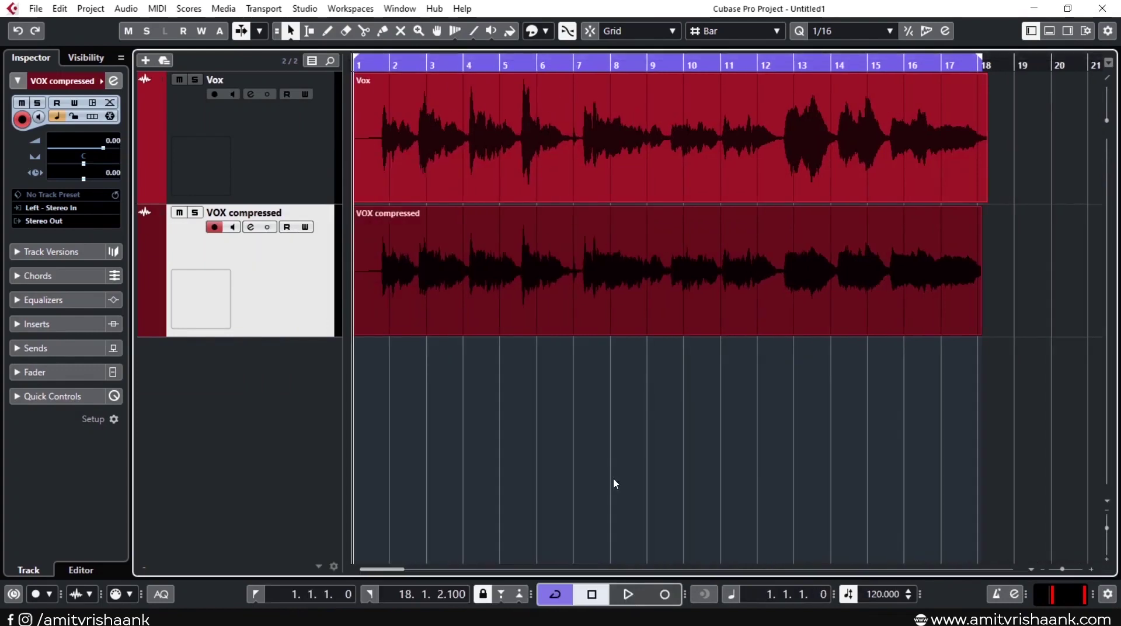
- Compare the peaks and loudness of the Vox and VOX compressed waveforms, looking closely at bars 1 to 9
{"action": "left_click", "coordinate": [698, 302]}
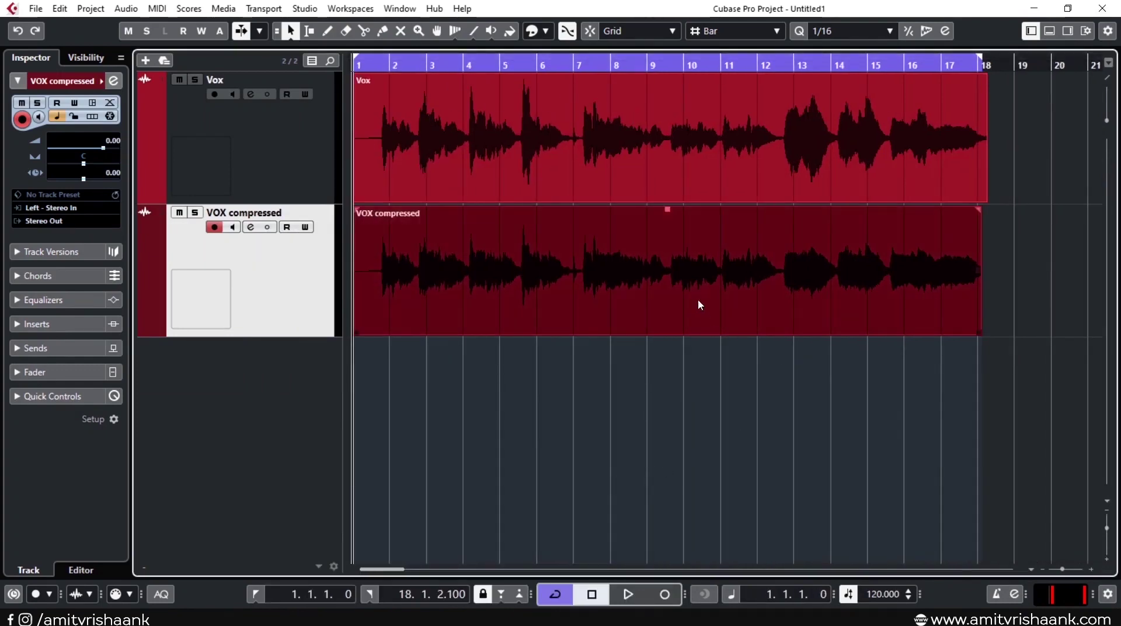
{"action": "left_click", "coordinate": [755, 163]}
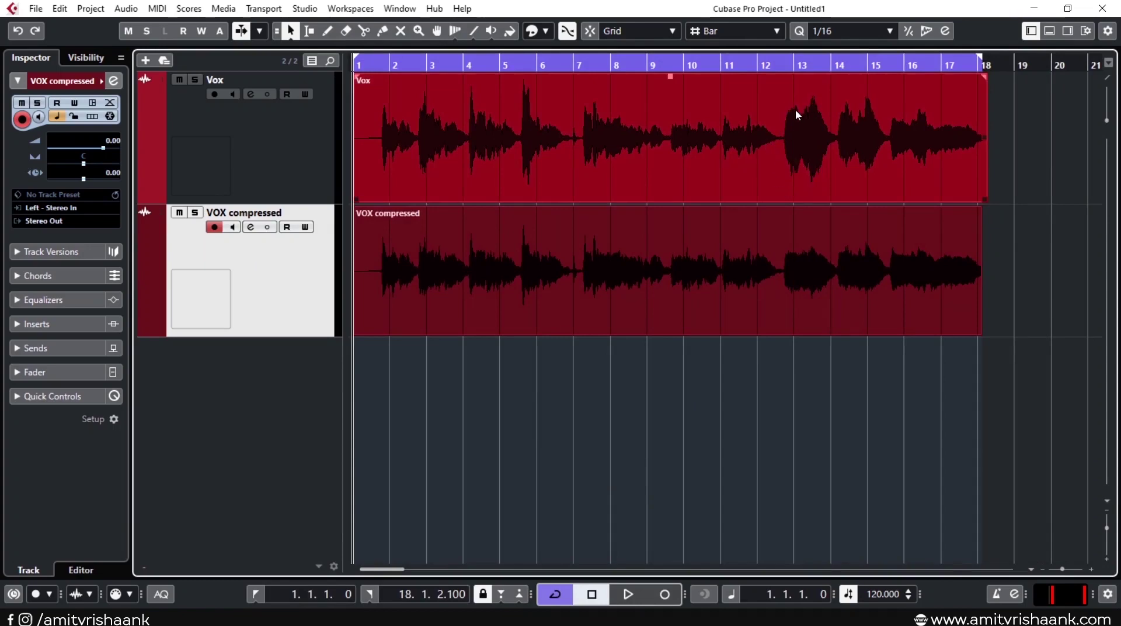
{"action": "left_click", "coordinate": [803, 225]}
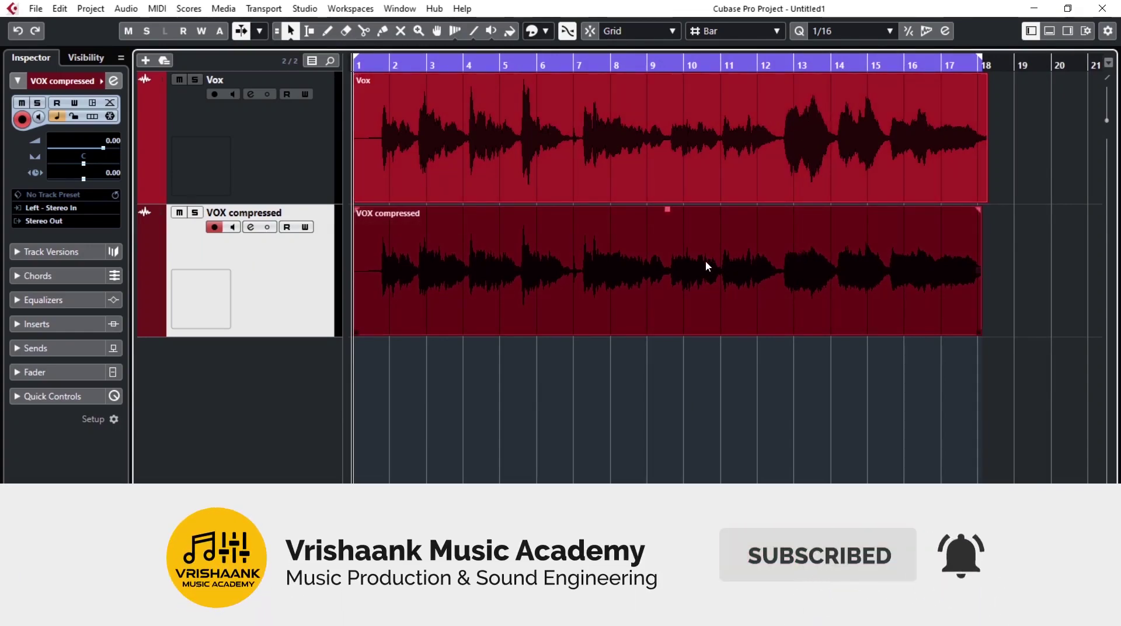
{"action": "left_click", "coordinate": [523, 135]}
{"action": "scroll", "coordinate": [526, 74], "scroll_direction": "up", "scroll_amount": 3}
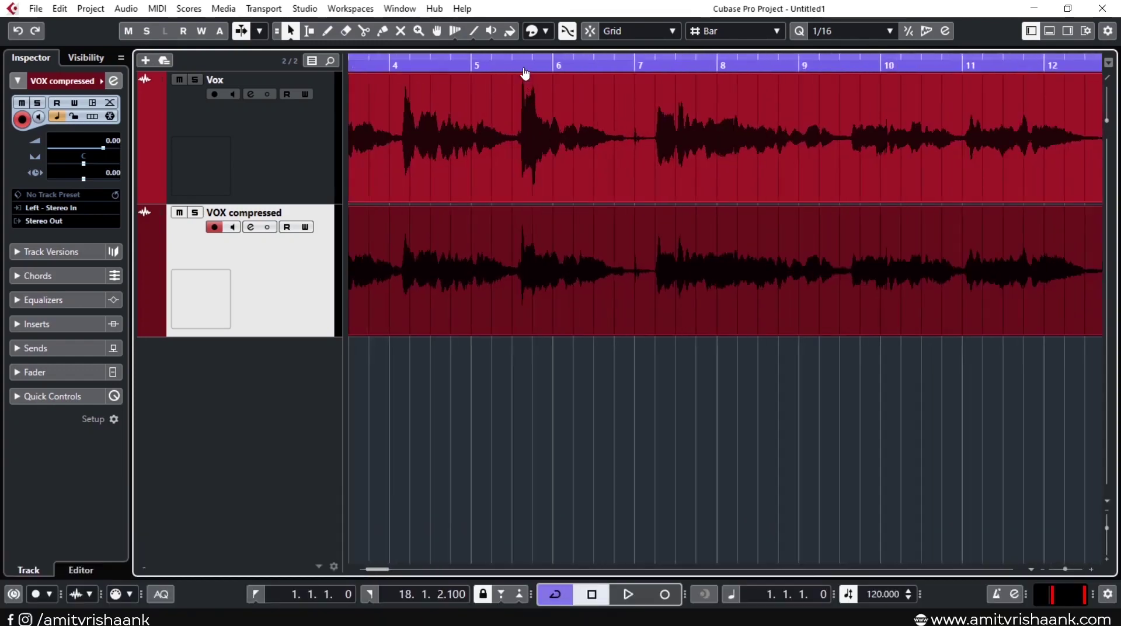
{"action": "left_click_drag", "start_coordinate": [529, 62], "coordinate": [777, 64]}
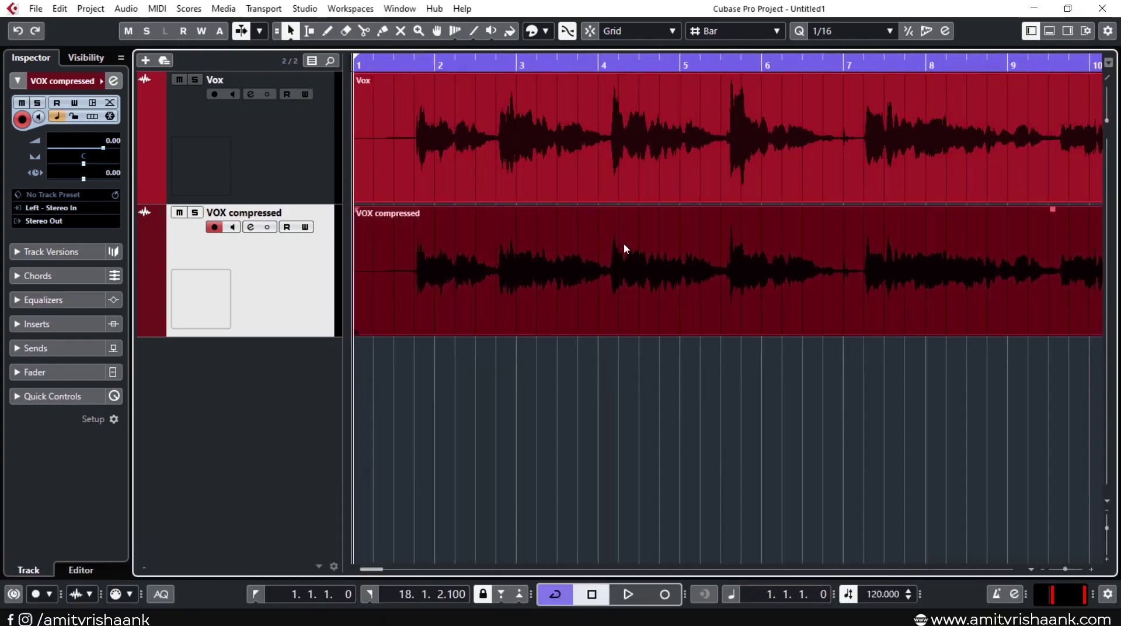
{"action": "left_click", "coordinate": [620, 117]}
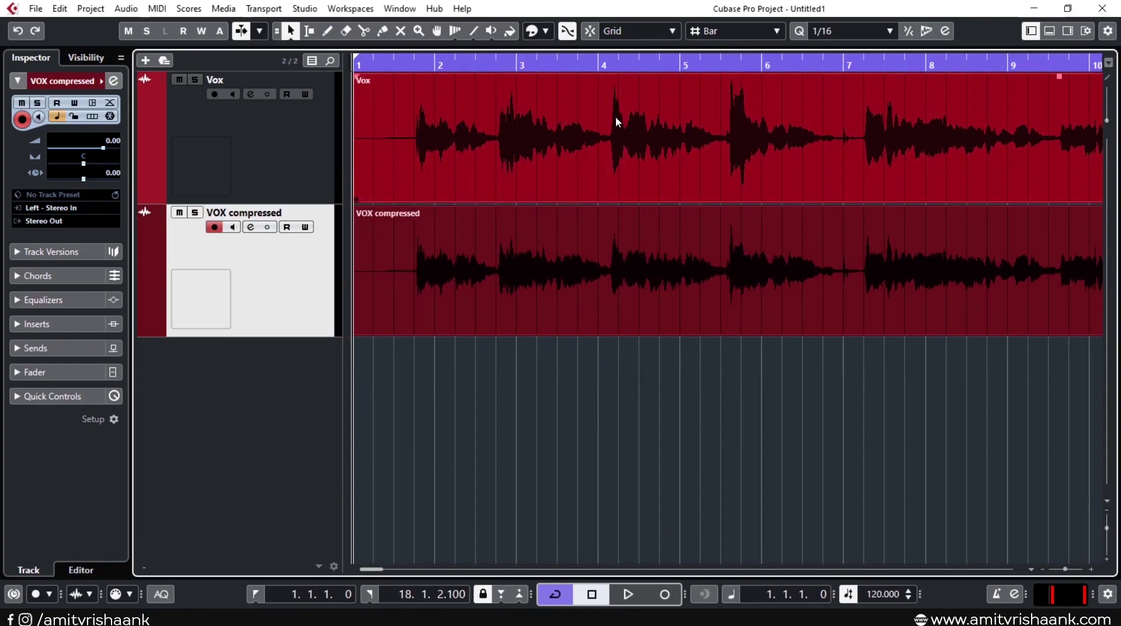
{"action": "left_click", "coordinate": [584, 248]}
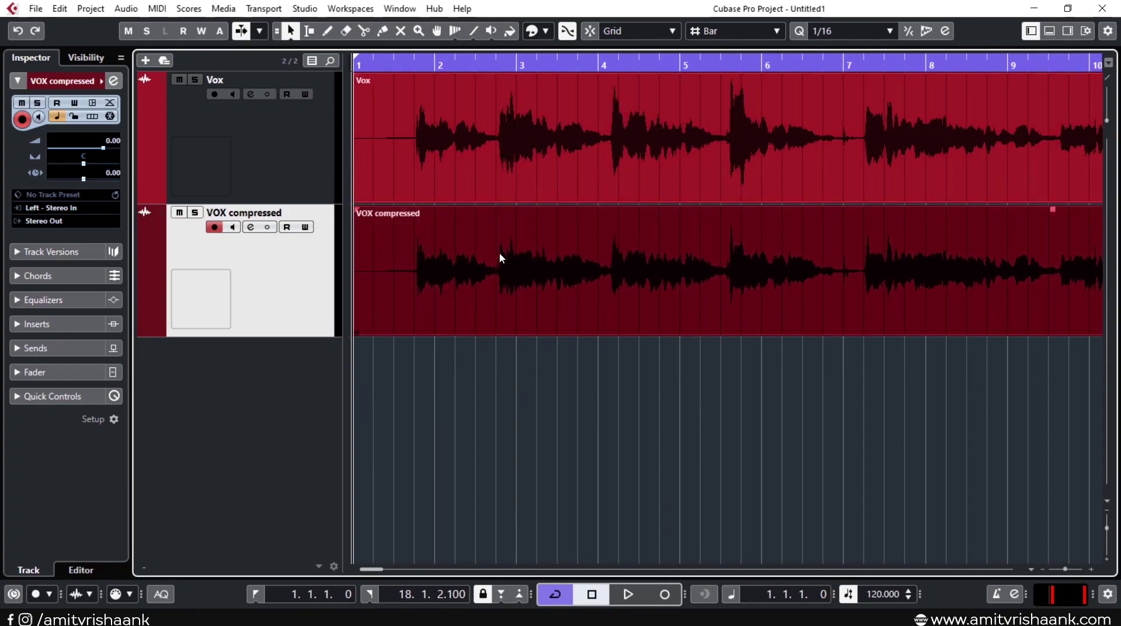
- Mute the VOX compressed track and set the attack of the Vox track's Compressor to its minimum
{"action": "left_click", "coordinate": [250, 94]}
{"action": "left_click", "coordinate": [140, 176]}
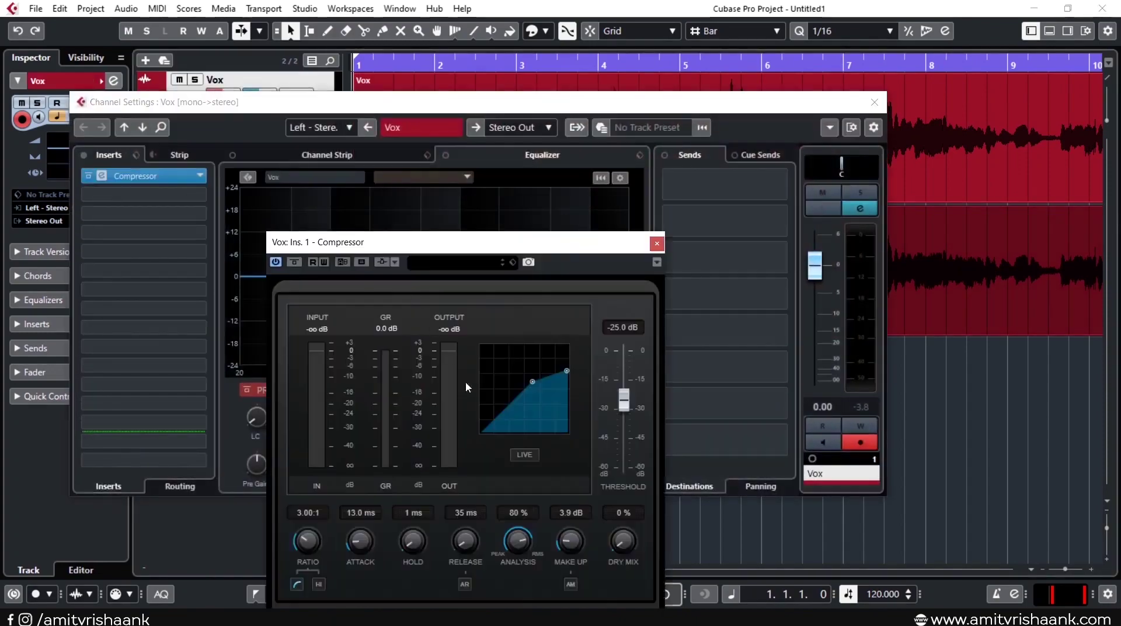
{"action": "left_click_drag", "start_coordinate": [495, 245], "coordinate": [532, 121]}
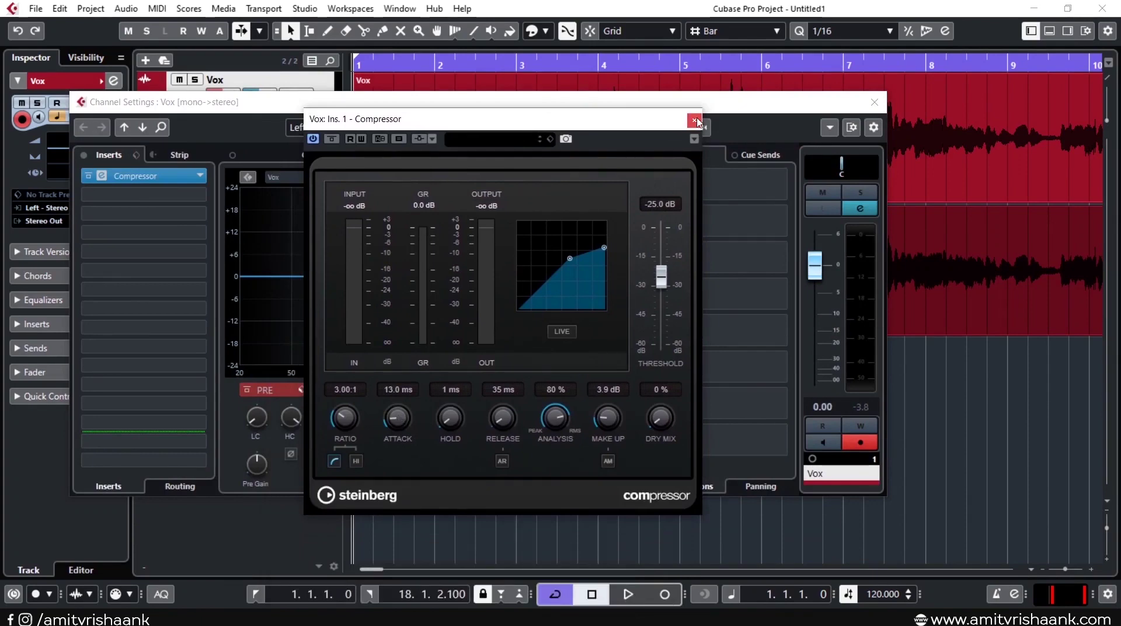
{"action": "left_click", "coordinate": [875, 102]}
{"action": "left_click_drag", "start_coordinate": [607, 120], "coordinate": [780, 61]}
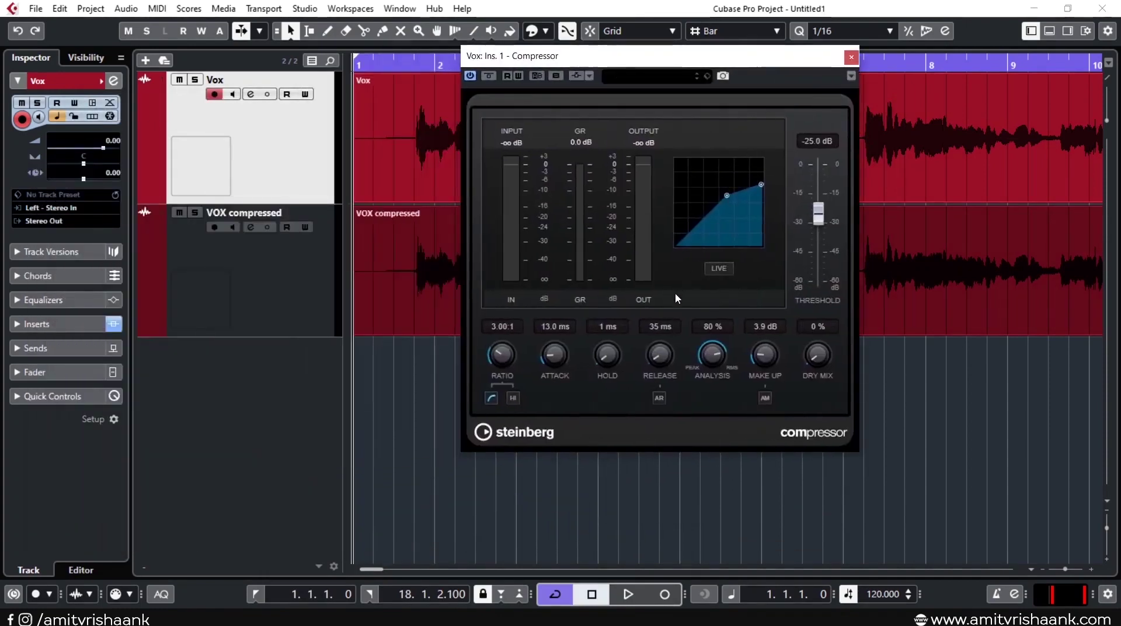
{"action": "left_click", "coordinate": [179, 212]}
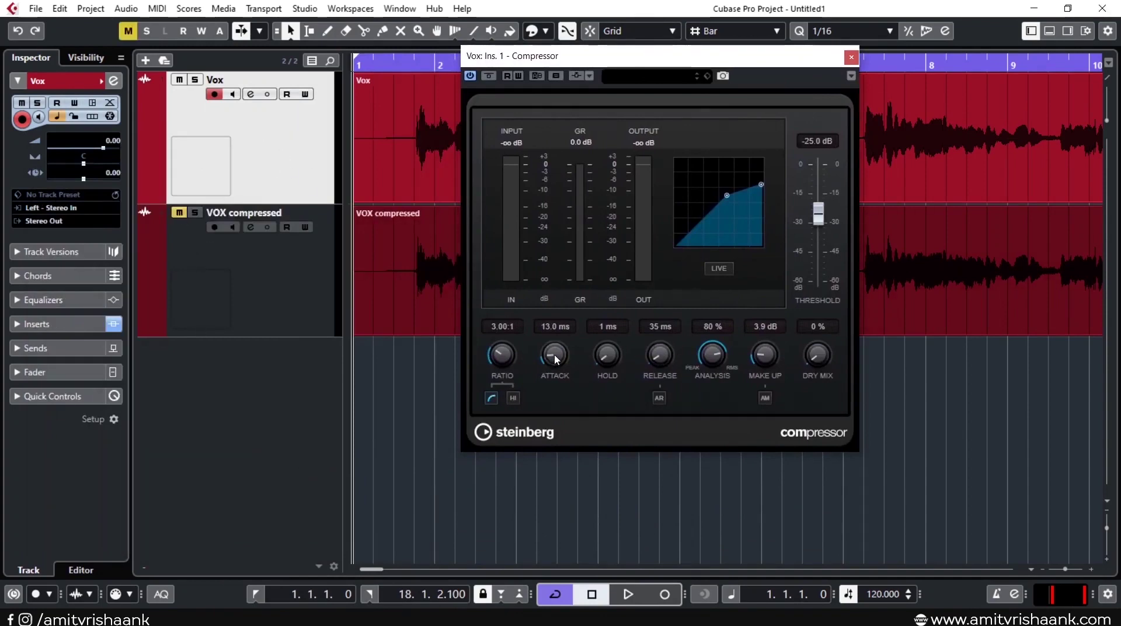
{"action": "left_click_drag", "start_coordinate": [556, 359], "coordinate": [555, 397]}
{"action": "left_click", "coordinate": [850, 58]}
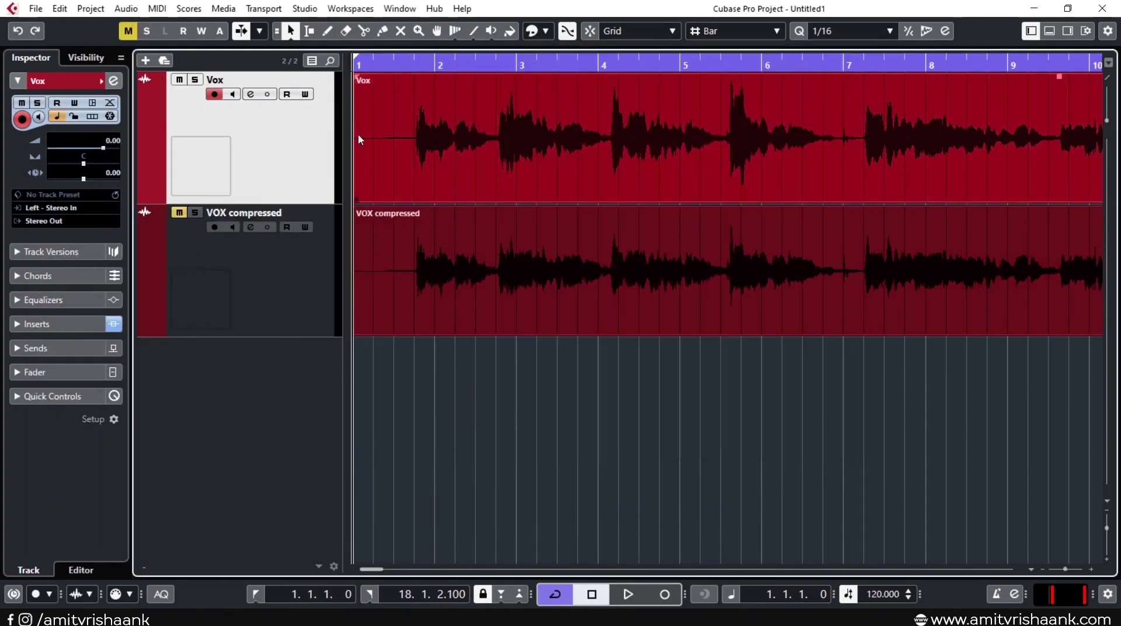
- Export the Vox track with the new attack setting as a Wave audio mixdown named 0 attack to the Downloads folder
{"action": "left_click", "coordinate": [36, 9]}
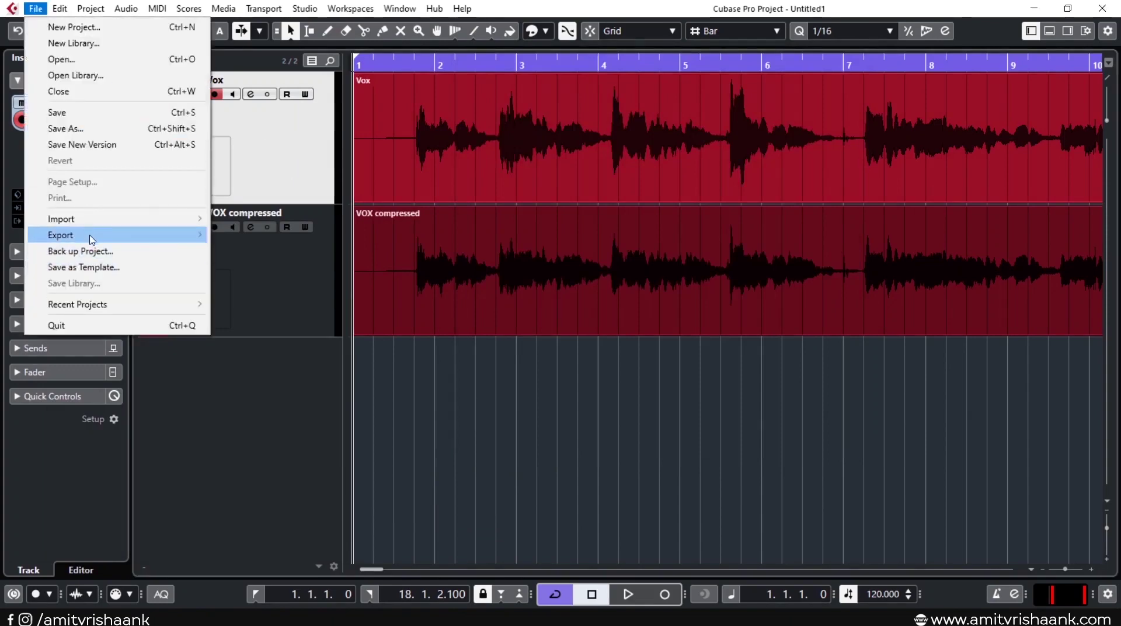
{"action": "mouse_move", "coordinate": [87, 235]}
{"action": "left_click", "coordinate": [295, 242]}
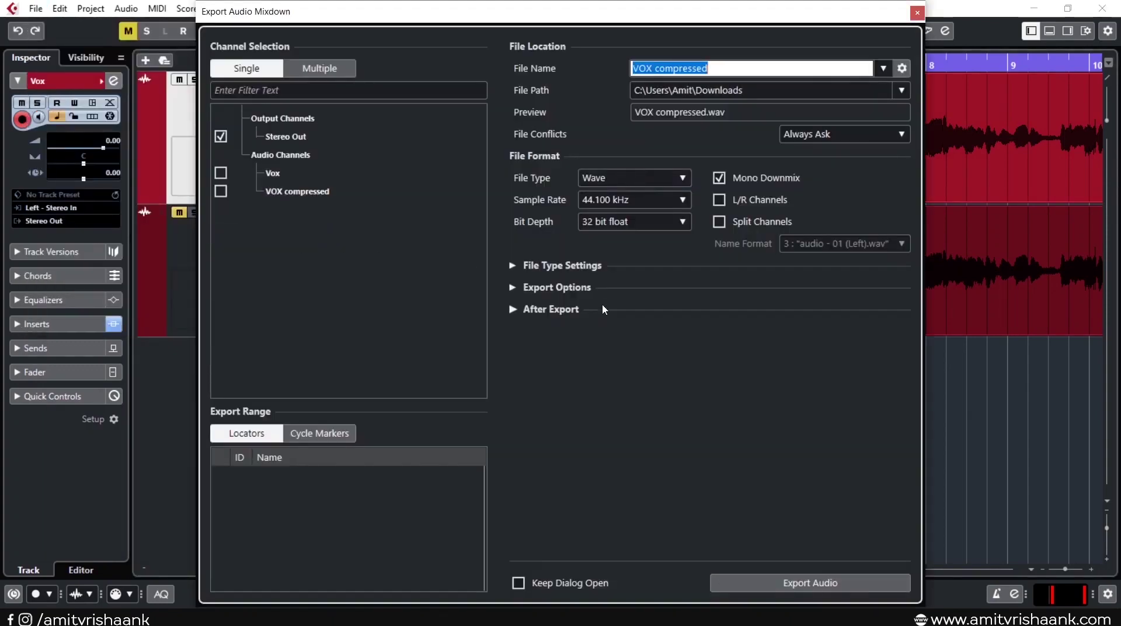
{"action": "type", "text": "0 attac"}
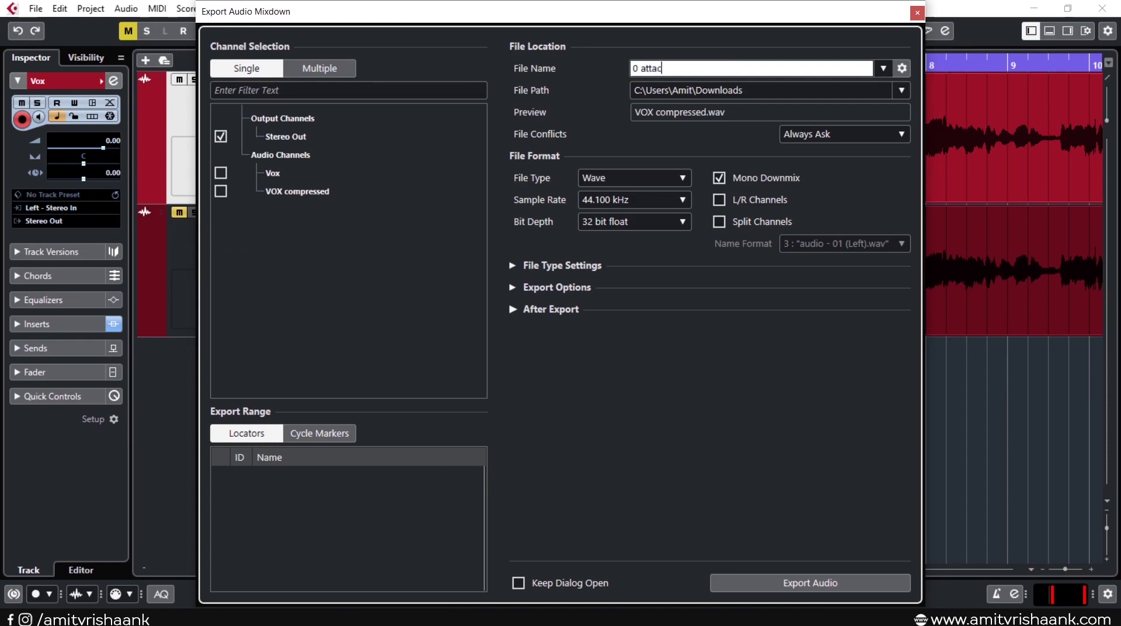
{"action": "type", "text": "k"}
{"action": "left_click", "coordinate": [756, 582]}
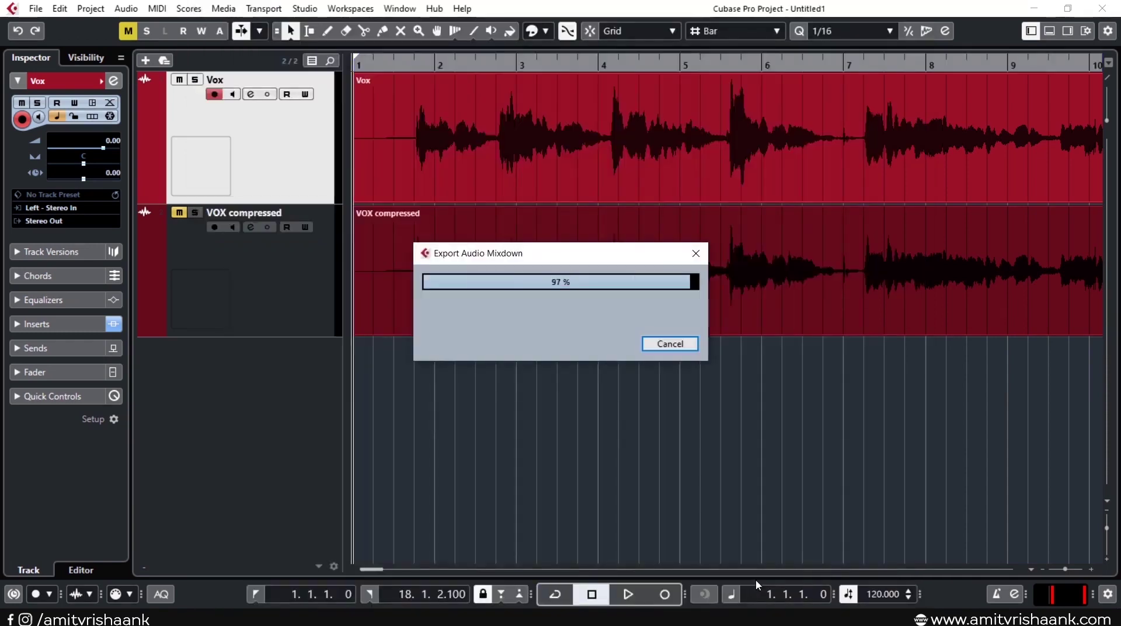
- Import the 0 attack file from Downloads onto a new track below VOX compressed, starting at bar 1
{"action": "key", "text": "super"}
{"action": "left_click", "coordinate": [35, 453]}
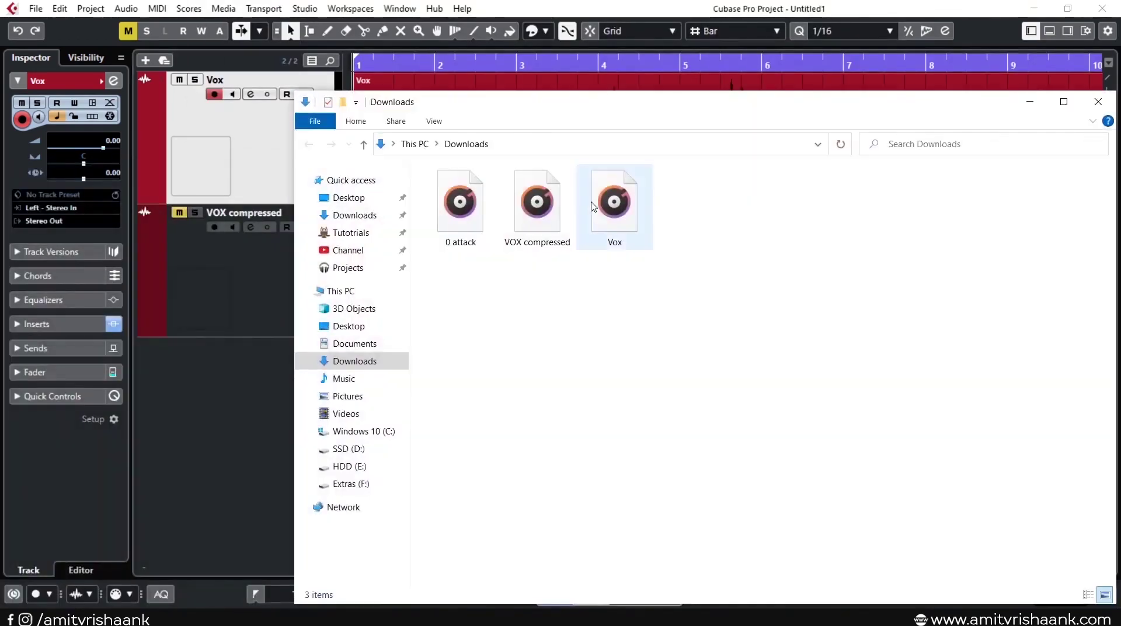
{"action": "left_click_drag", "start_coordinate": [460, 202], "coordinate": [222, 402]}
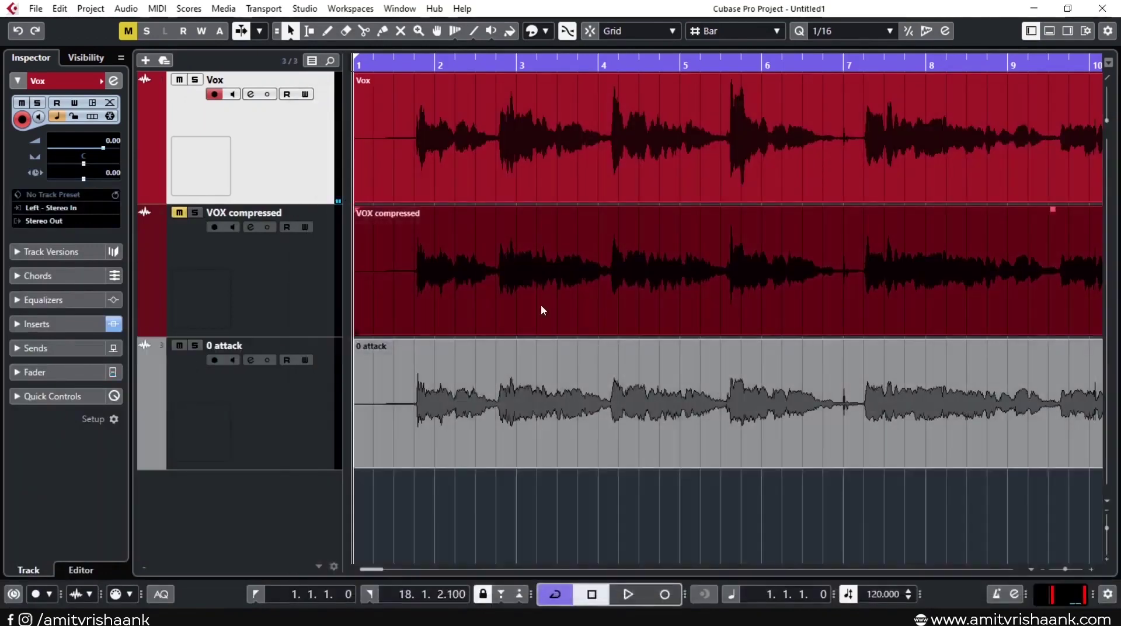
{"action": "scroll", "coordinate": [514, 75], "scroll_direction": "up", "scroll_amount": 2}
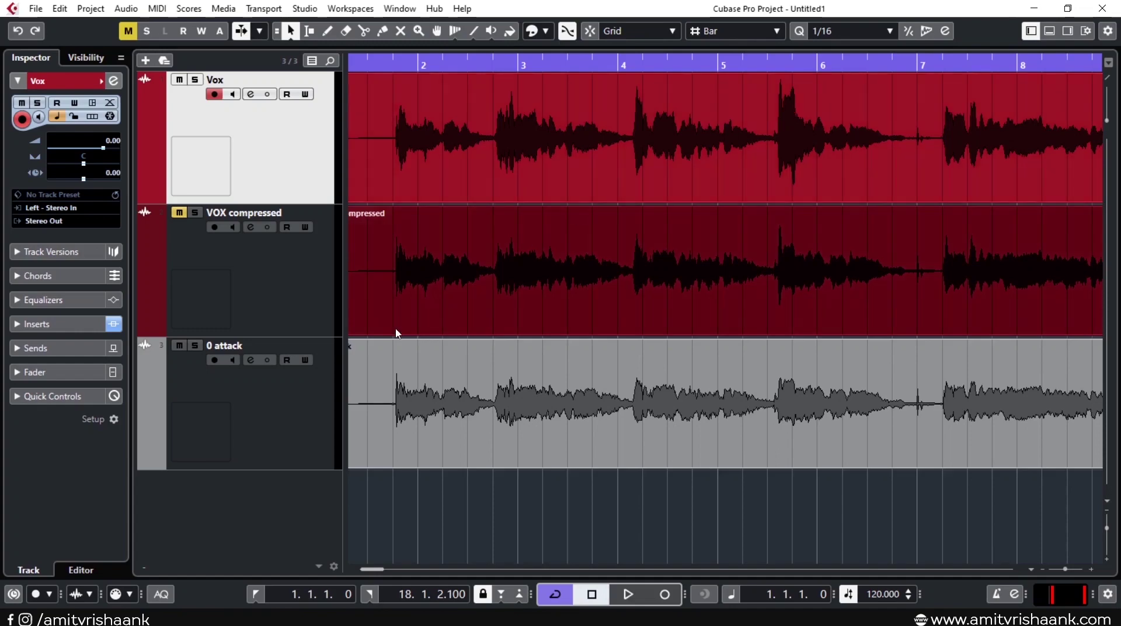
{"action": "scroll", "coordinate": [387, 72], "scroll_direction": "left", "scroll_amount": 1}
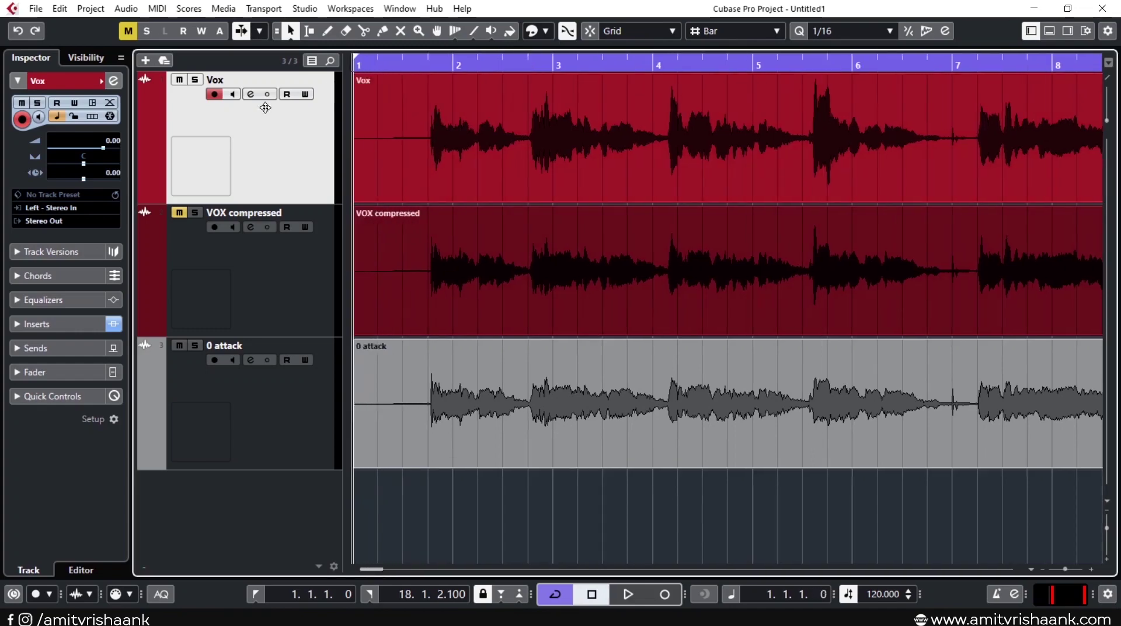
- Recolour the 0 attack track, trying blue and settling on red
{"action": "left_click", "coordinate": [245, 397]}
{"action": "left_click", "coordinate": [74, 115]}
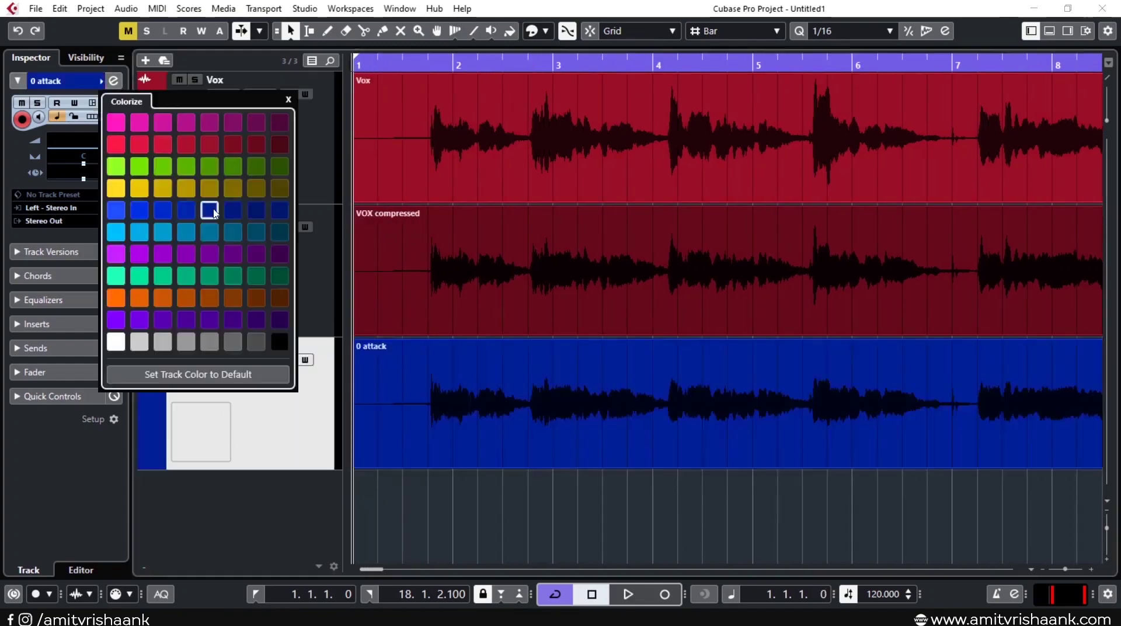
{"action": "left_click", "coordinate": [210, 208]}
- Compare the transients of the 0 attack waveform with those of VOX compressed, especially the peak between bars 5 and 6
{"action": "left_click", "coordinate": [467, 428]}
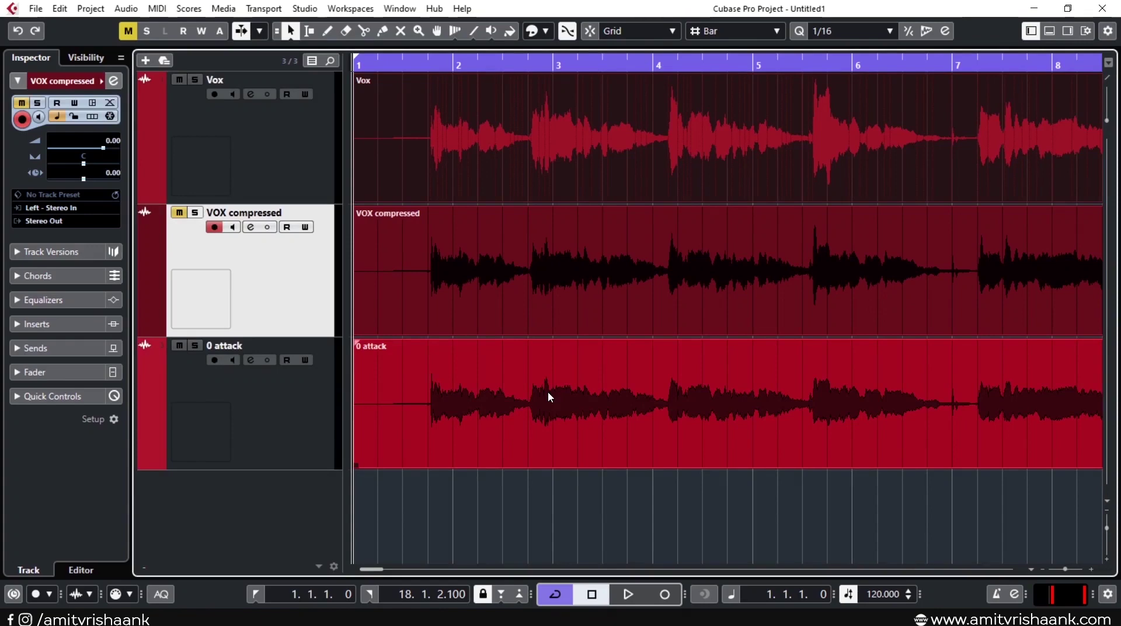
{"action": "left_click", "coordinate": [787, 257]}
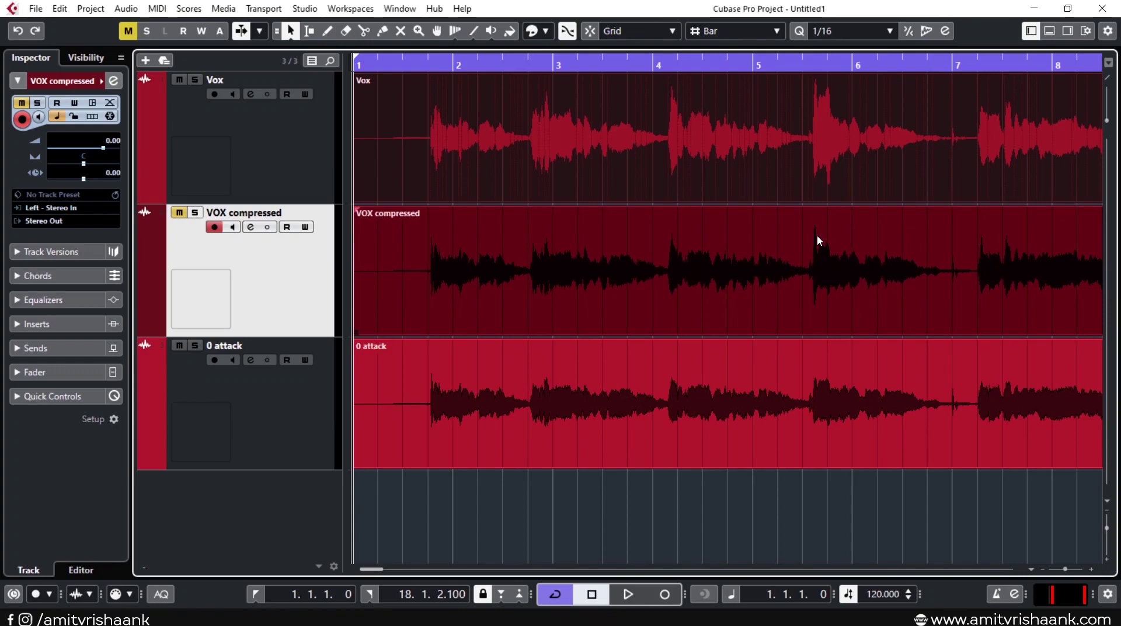
- Mute the 0 attack track and open the Compressor inserted on the Vox track
{"action": "left_click", "coordinate": [804, 150]}
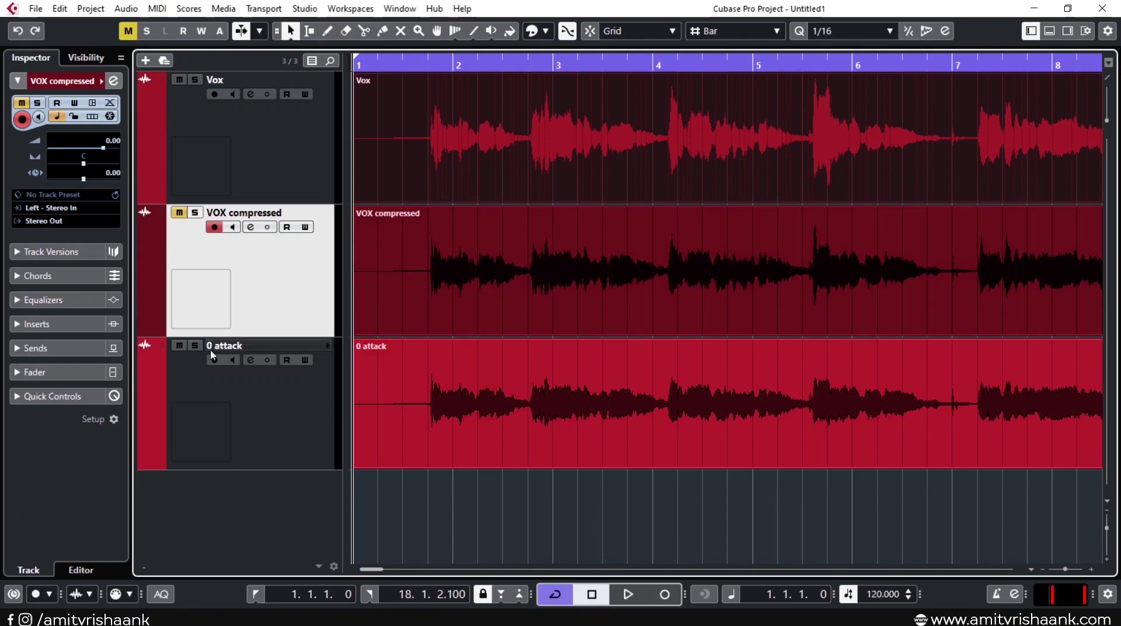
{"action": "left_click", "coordinate": [179, 346]}
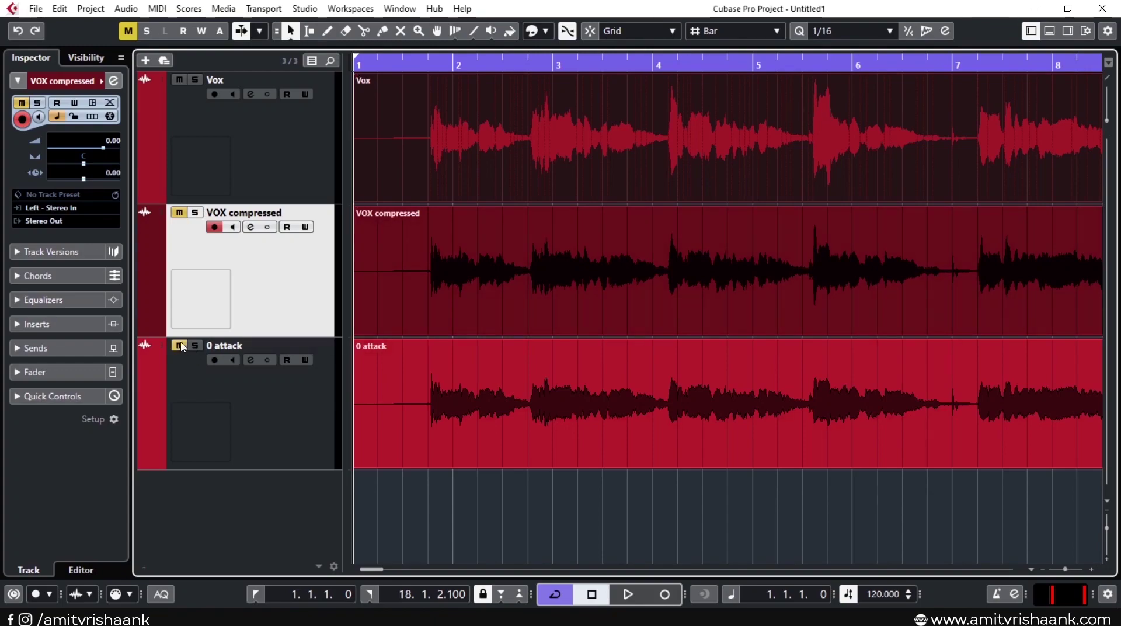
{"action": "left_click", "coordinate": [250, 94]}
{"action": "left_click_drag", "start_coordinate": [421, 109], "coordinate": [588, 104]}
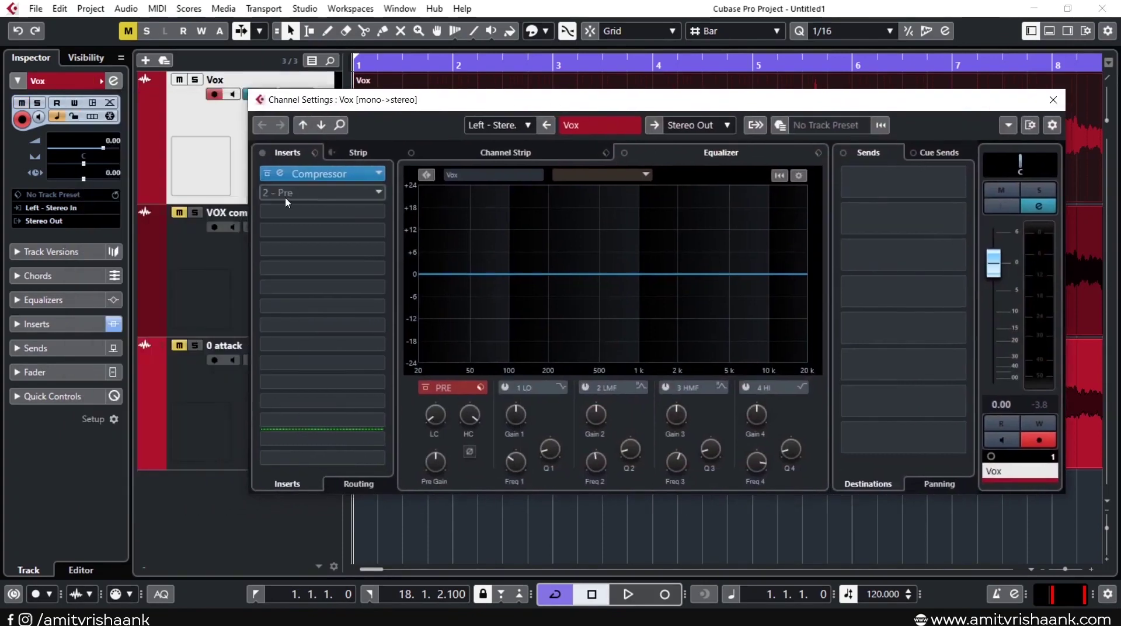
{"action": "left_click", "coordinate": [345, 176]}
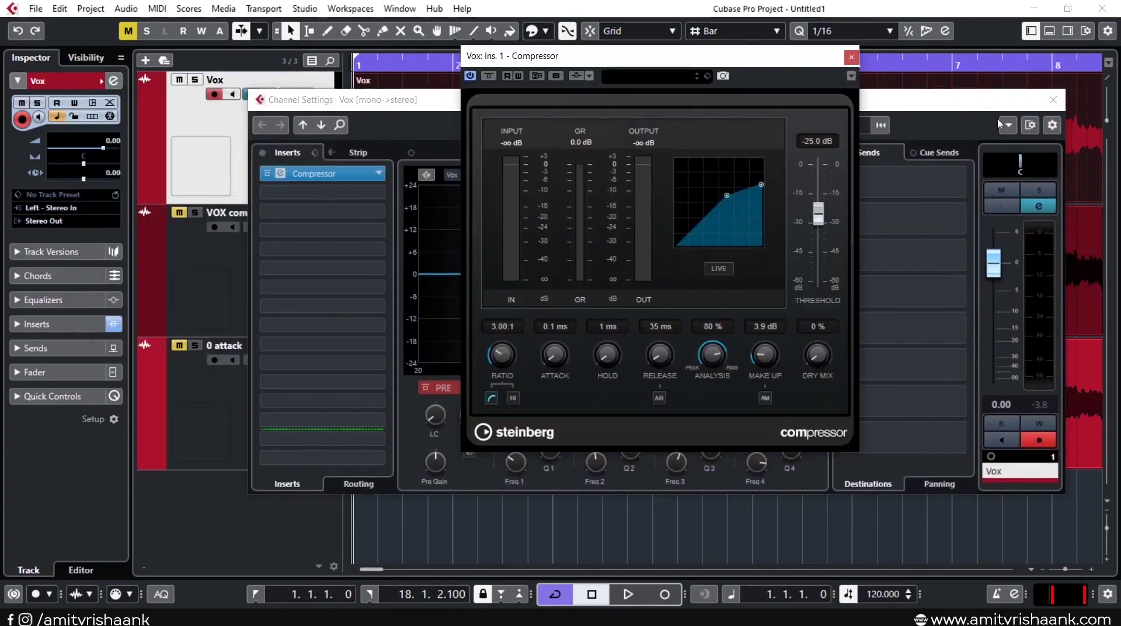
{"action": "left_click", "coordinate": [1053, 100]}
{"action": "left_click_drag", "start_coordinate": [677, 66], "coordinate": [680, 85]}
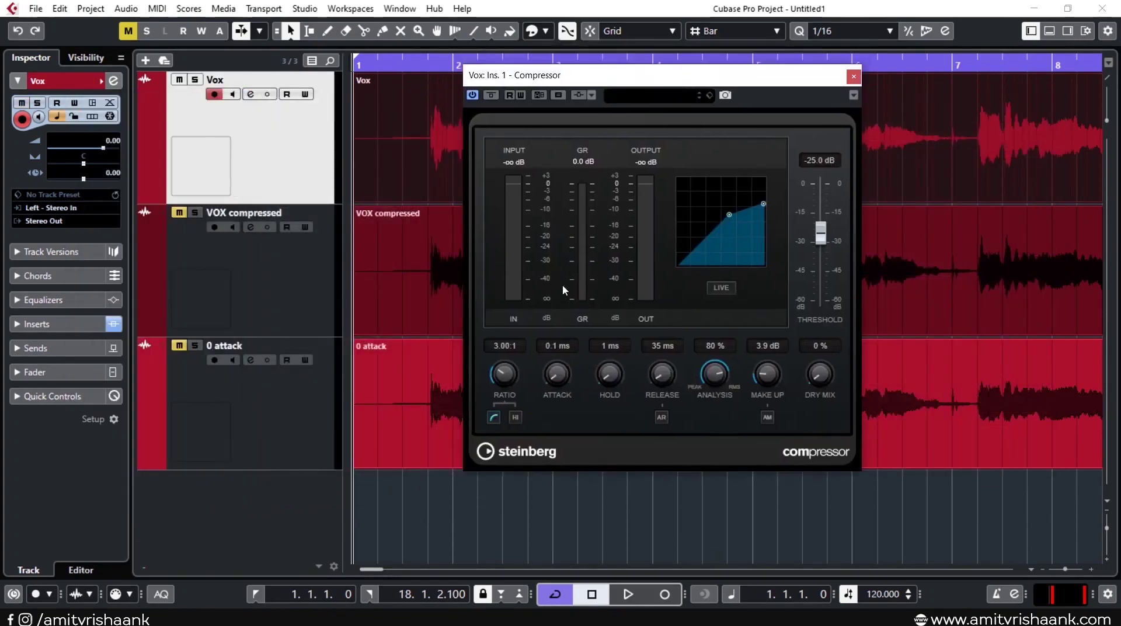
- Set the Vox compressor's attack to 45.0 ms and close the plug-in
{"action": "left_click_drag", "start_coordinate": [558, 374], "coordinate": [559, 366]}
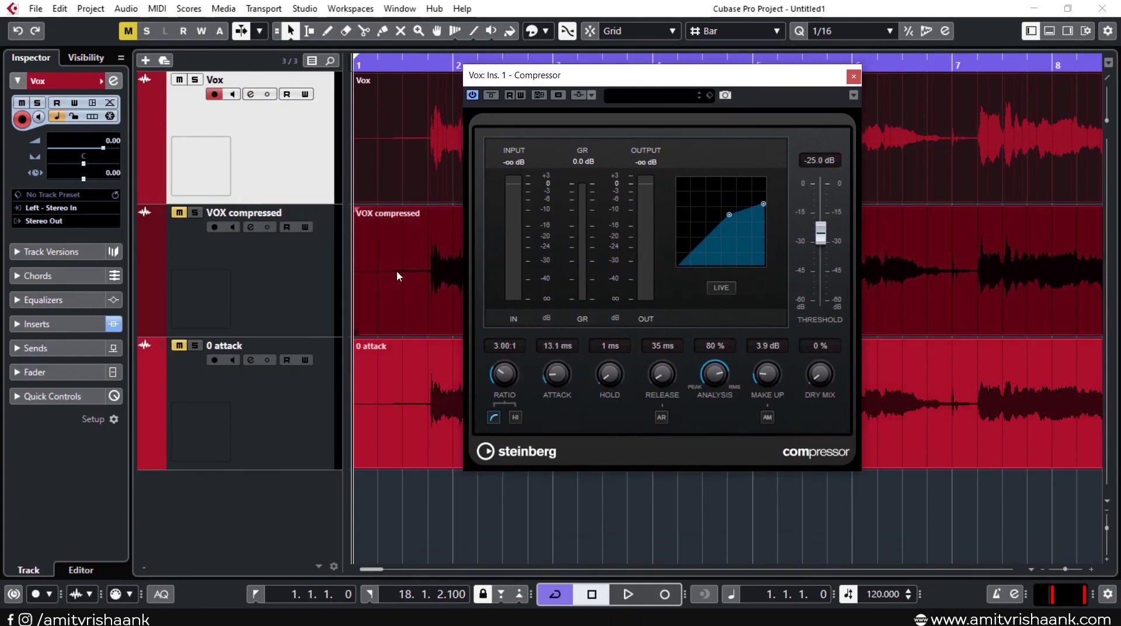
{"action": "left_click", "coordinate": [383, 399]}
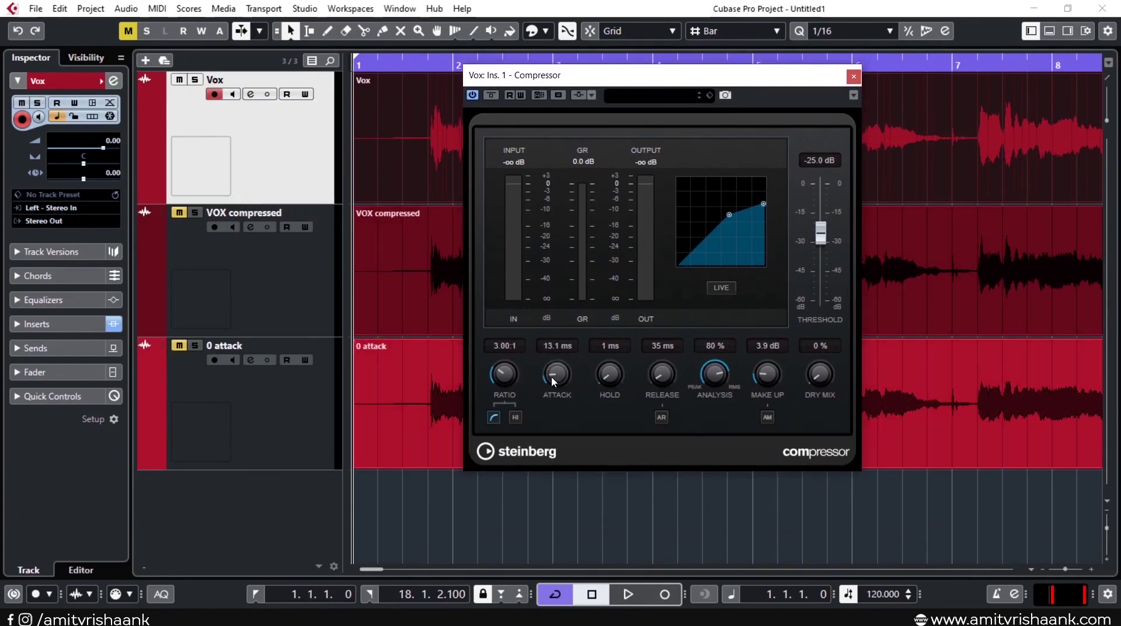
{"action": "left_click_drag", "start_coordinate": [558, 379], "coordinate": [572, 346]}
{"action": "left_click_drag", "start_coordinate": [559, 388], "coordinate": [560, 385]}
{"action": "scroll", "coordinate": [559, 385], "scroll_direction": "up", "scroll_amount": 1}
{"action": "left_click", "coordinate": [854, 76]}
{"action": "left_click_drag", "start_coordinate": [585, 69], "coordinate": [583, 74]}
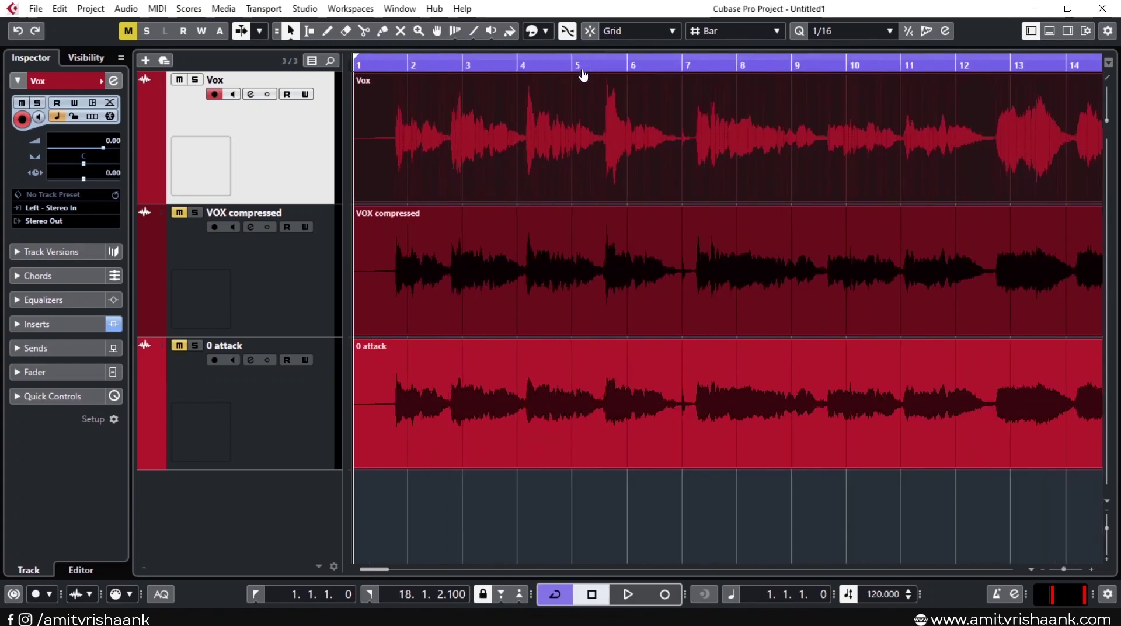
- Check the attack setting in the Vox track's Compressor
{"action": "left_click", "coordinate": [250, 94]}
{"action": "left_click", "coordinate": [319, 173]}
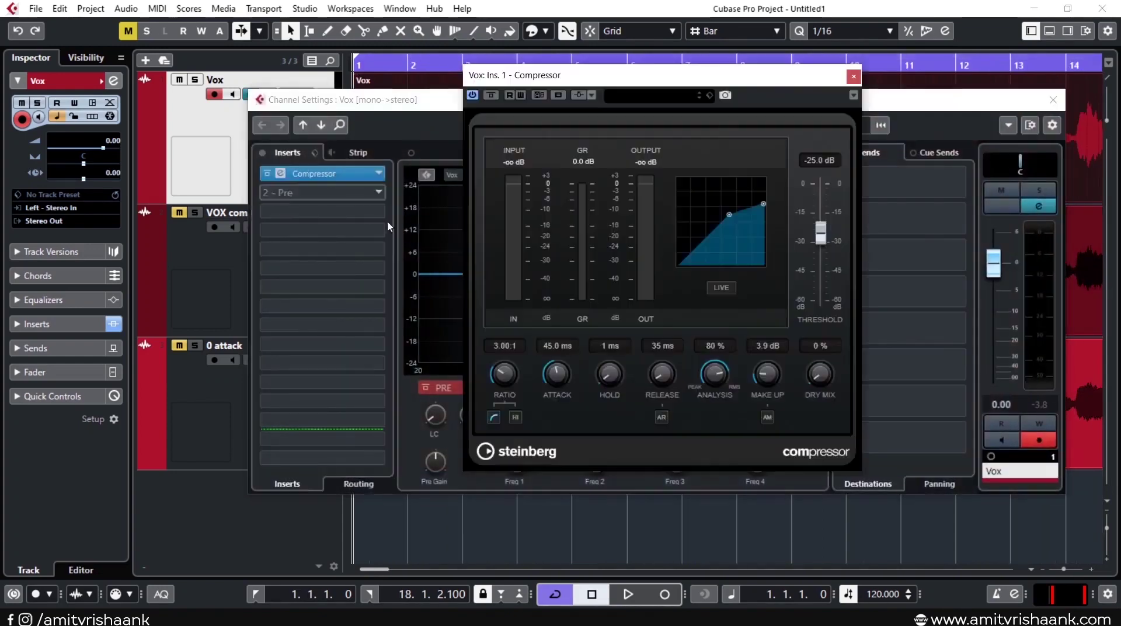
{"action": "left_click", "coordinate": [854, 76]}
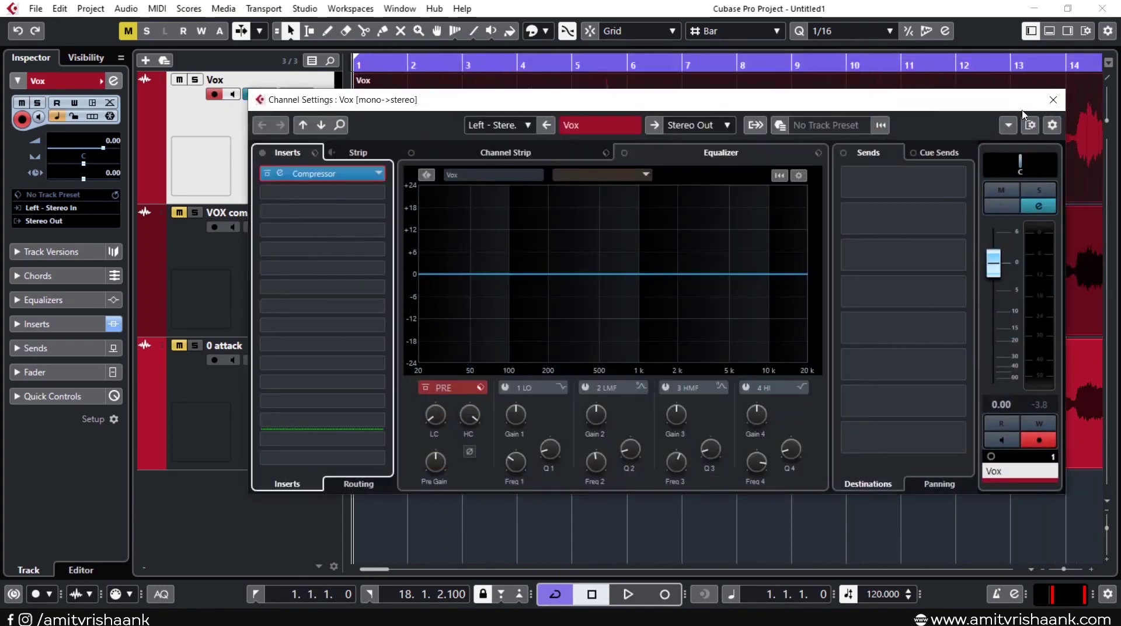
{"action": "left_click", "coordinate": [1053, 100]}
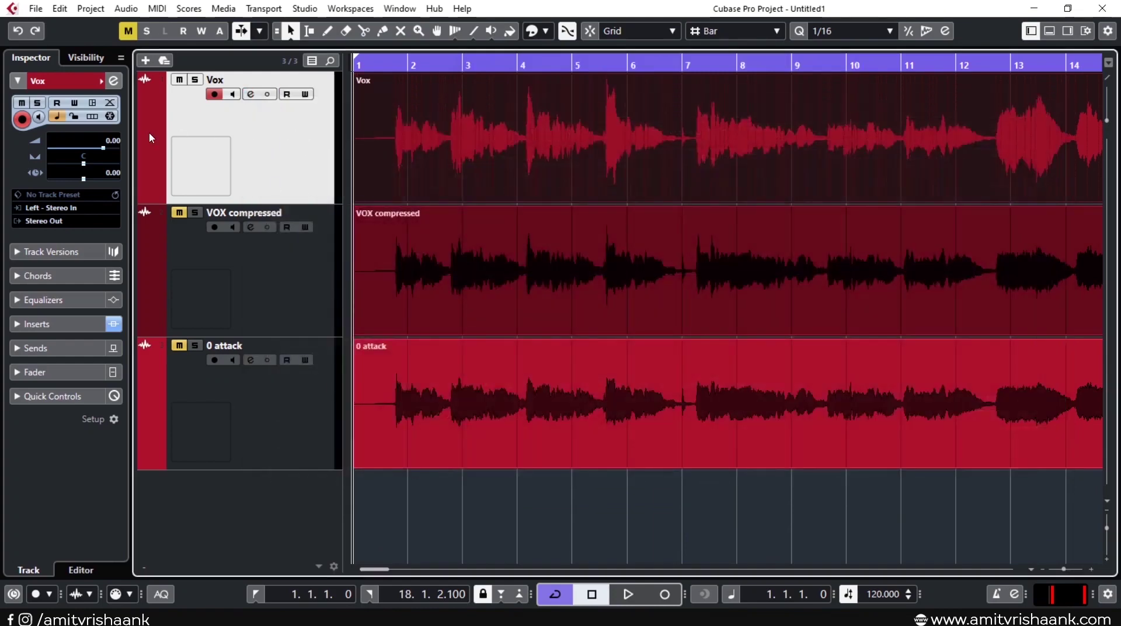
- Solo the Vox track and export it as a Wave audio mixdown named slow attack to the Downloads folder
{"action": "left_click", "coordinate": [197, 80]}
{"action": "left_click", "coordinate": [36, 8]}
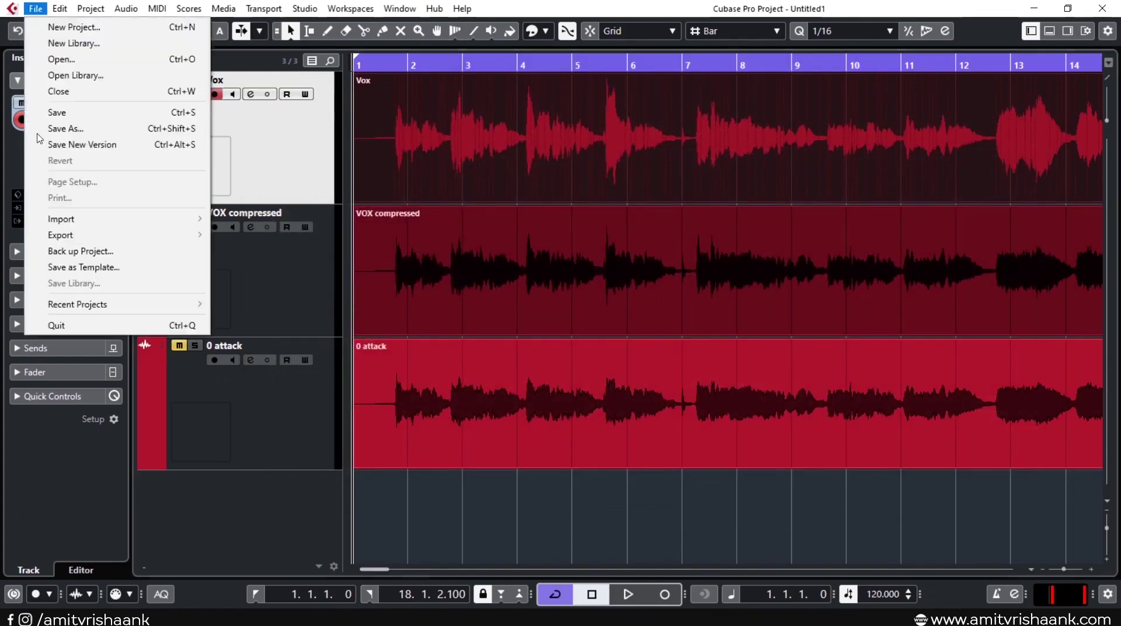
{"action": "mouse_move", "coordinate": [85, 235]}
{"action": "left_click", "coordinate": [311, 235]}
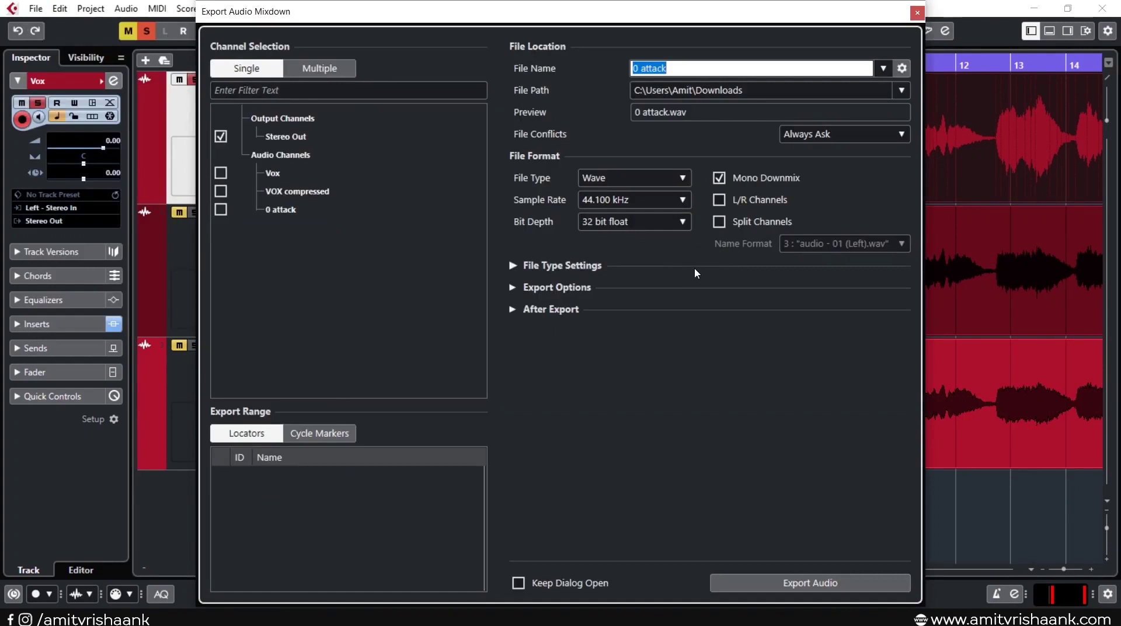
{"action": "type", "text": "s"}
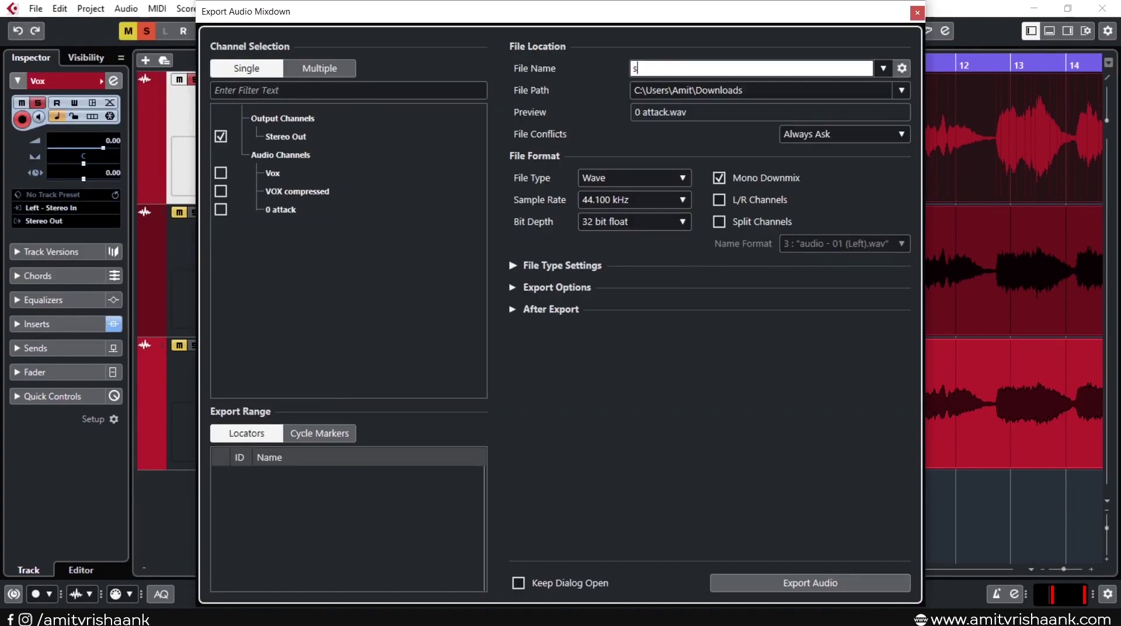
{"action": "type", "text": "low attack"}
{"action": "key", "text": "Return"}
{"action": "key", "text": "Return"}
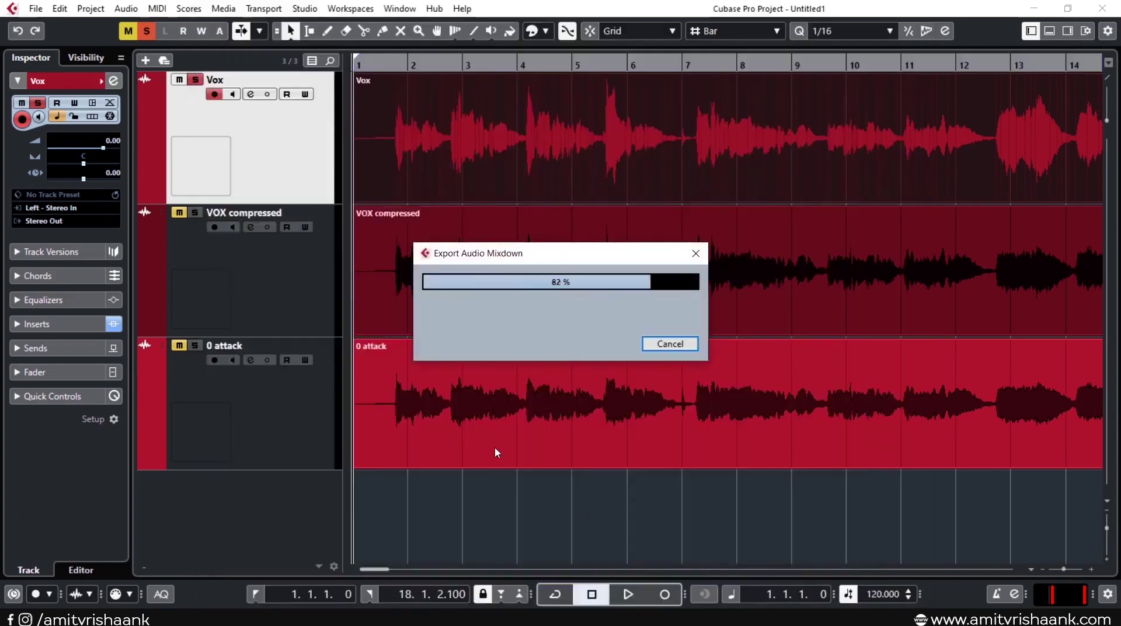
- Import the slow attack file from Downloads onto a new track below 0 attack, starting at bar 1
{"action": "key", "text": "super"}
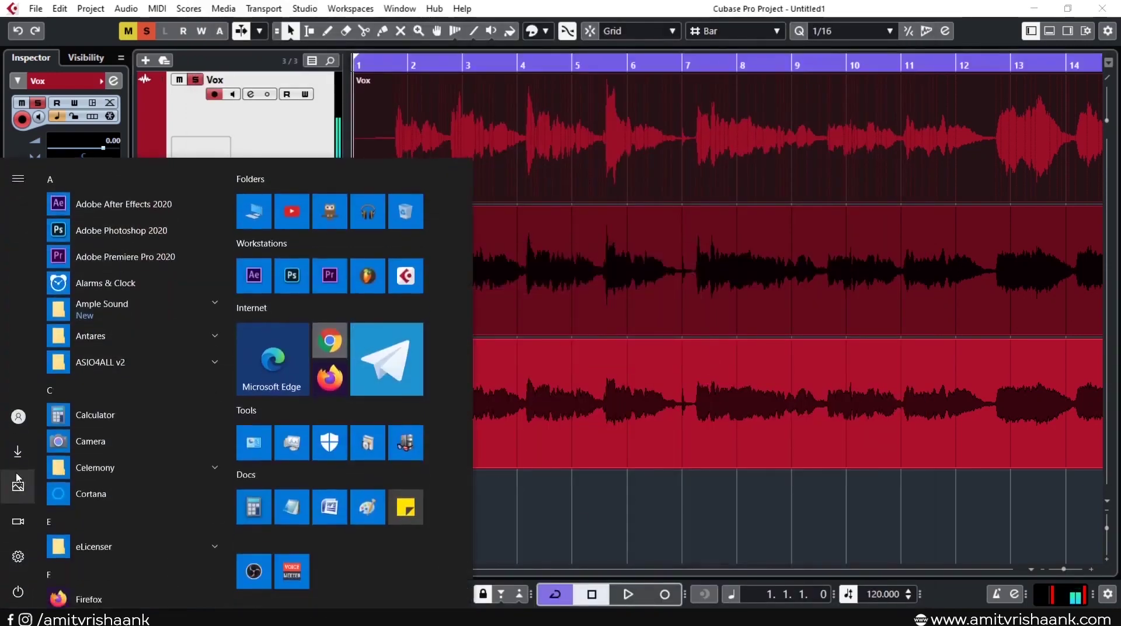
{"action": "left_click", "coordinate": [62, 451]}
{"action": "left_click_drag", "start_coordinate": [584, 100], "coordinate": [909, 8]}
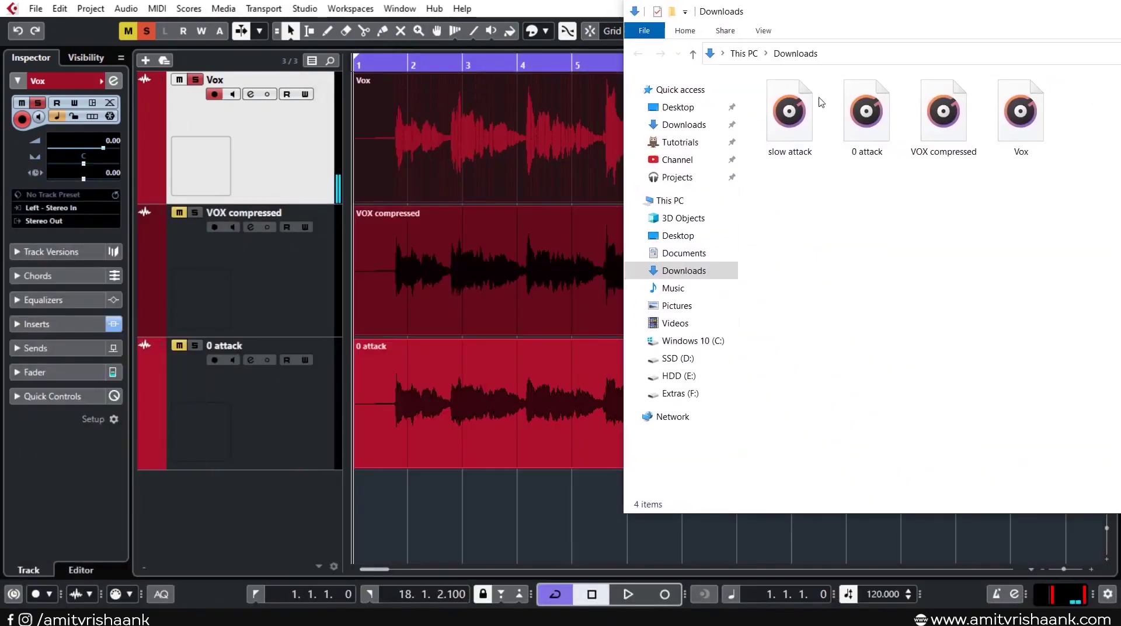
{"action": "left_click_drag", "start_coordinate": [790, 113], "coordinate": [247, 496]}
{"action": "left_click", "coordinate": [704, 348]}
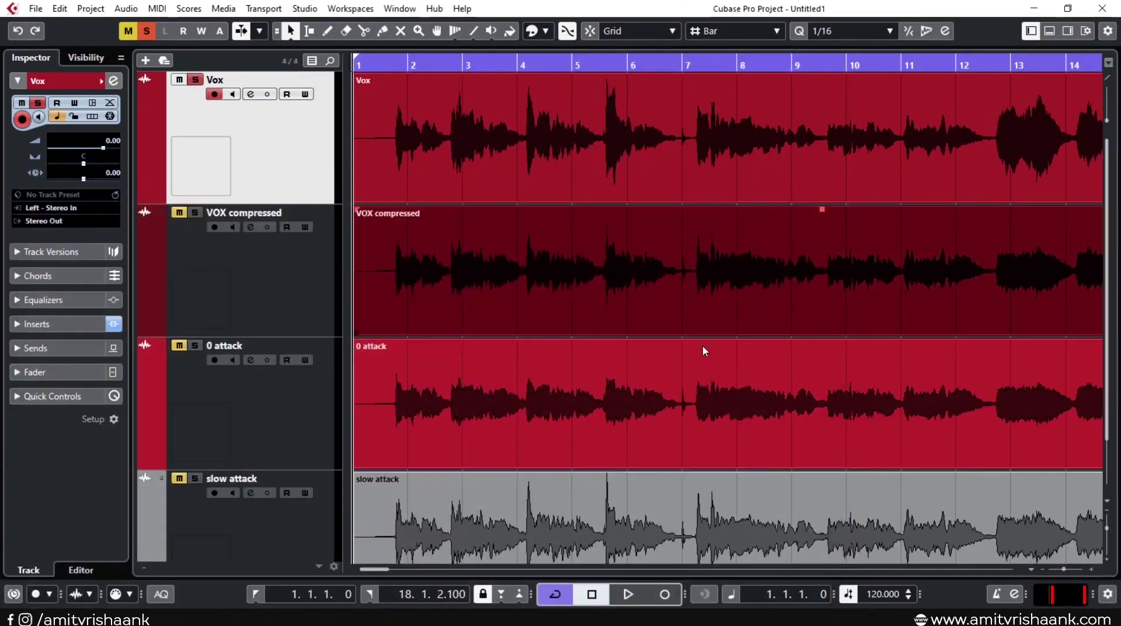
- Reduce the track heights to fit all four tracks and recolour the slow attack track red
{"action": "key", "text": "shift+g"}
{"action": "key", "text": "shift+g"}
{"action": "left_click", "coordinate": [251, 444]}
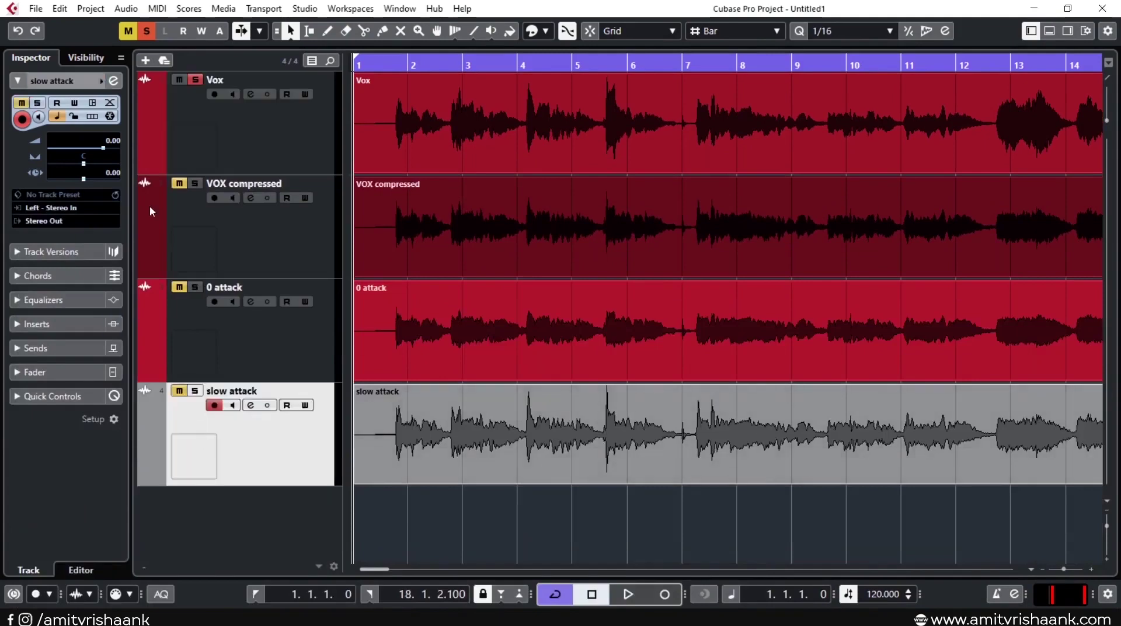
{"action": "left_click", "coordinate": [102, 80]}
{"action": "left_click", "coordinate": [209, 143]}
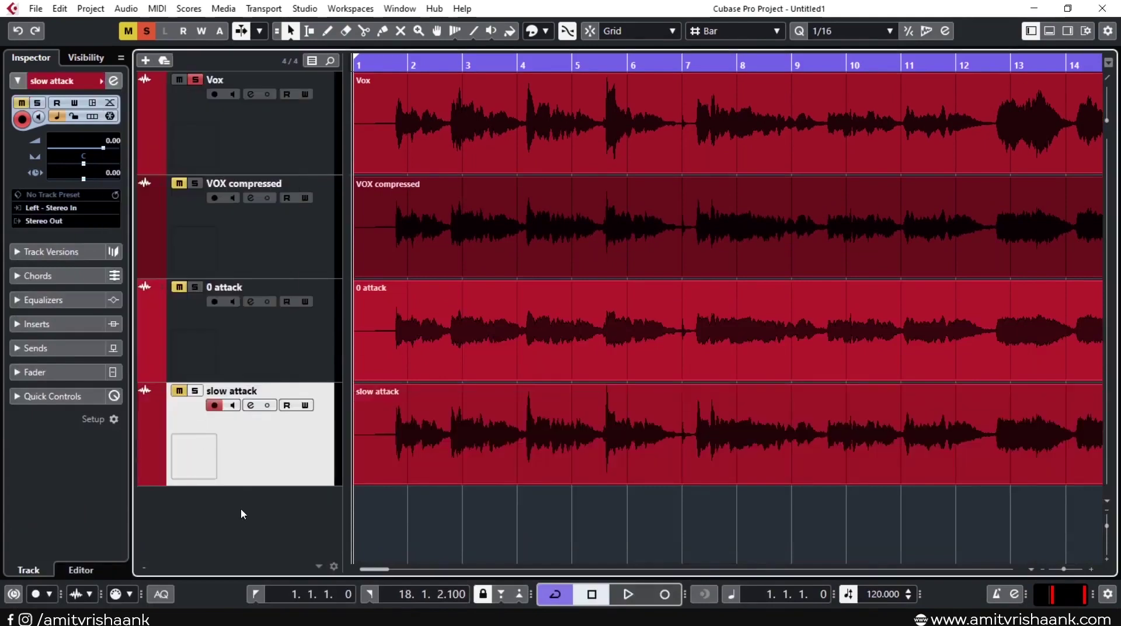
- Remove the slow attack, 0 attack and VOX compressed tracks, keeping only Vox
{"action": "left_click", "coordinate": [400, 458]}
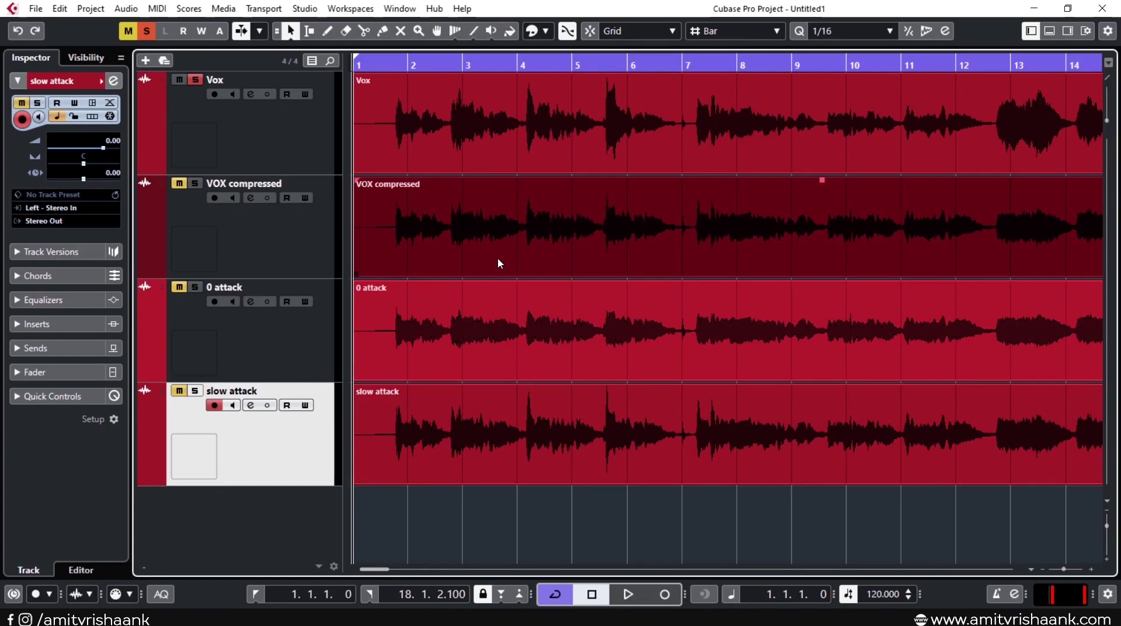
{"action": "key", "text": "g"}
{"action": "right_click", "coordinate": [286, 437]}
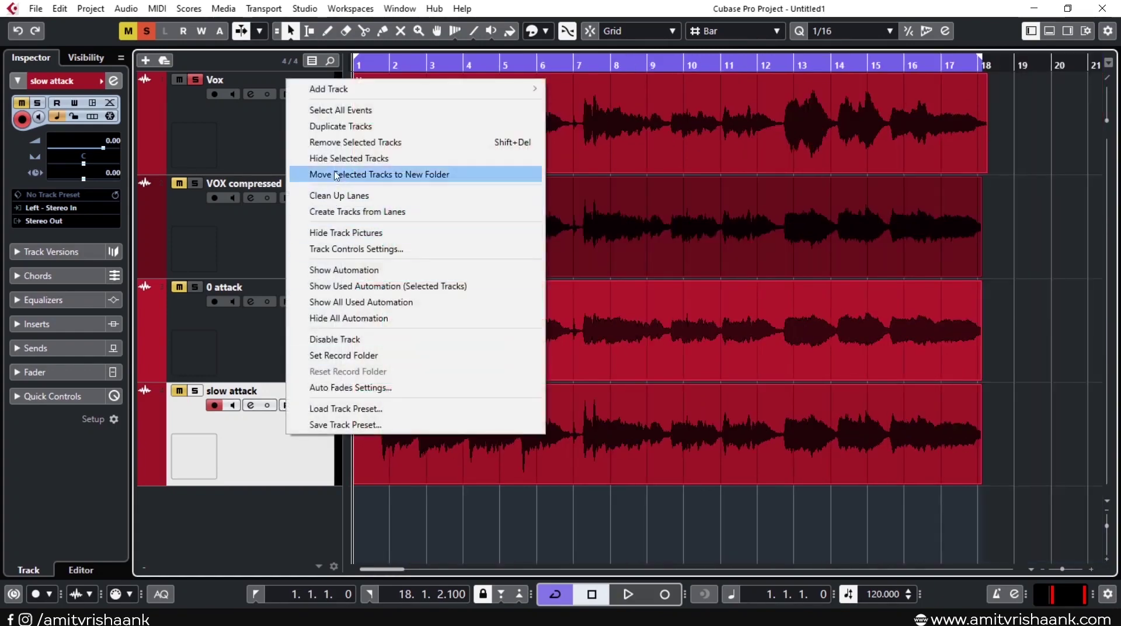
{"action": "left_click", "coordinate": [355, 141]}
{"action": "right_click", "coordinate": [257, 252]}
{"action": "left_click", "coordinate": [327, 315]}
{"action": "right_click", "coordinate": [272, 235]}
{"action": "left_click", "coordinate": [340, 298]}
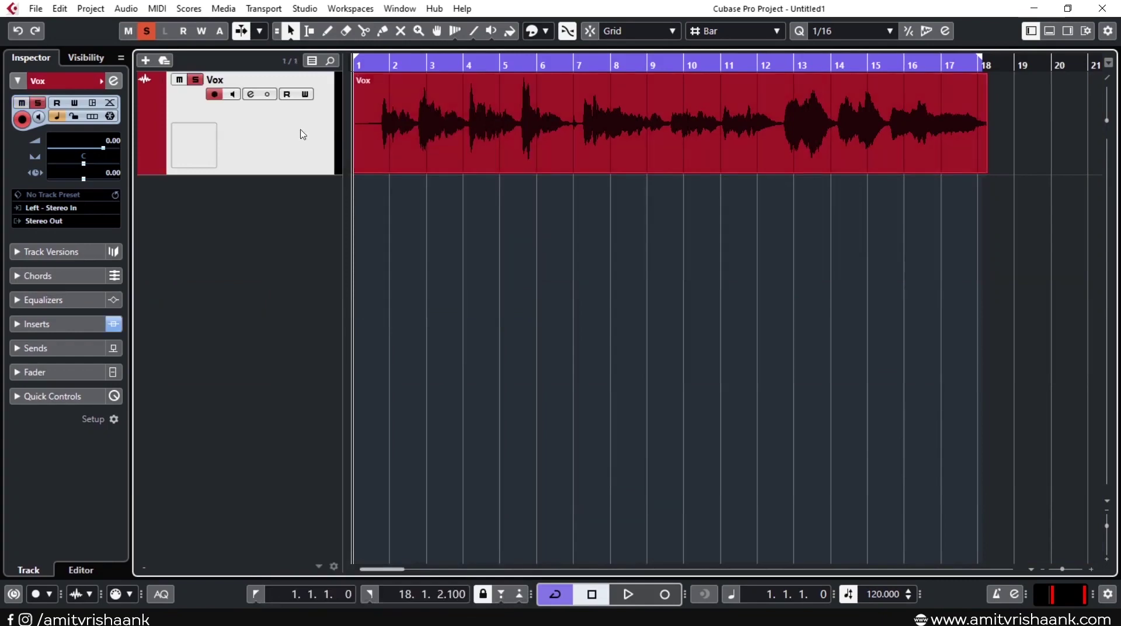
- Replace the Compressor in the Vox track's first insert slot with CLA-3A Mono and examine its VU meter and controls
{"action": "left_click", "coordinate": [251, 94]}
{"action": "left_click", "coordinate": [323, 173]}
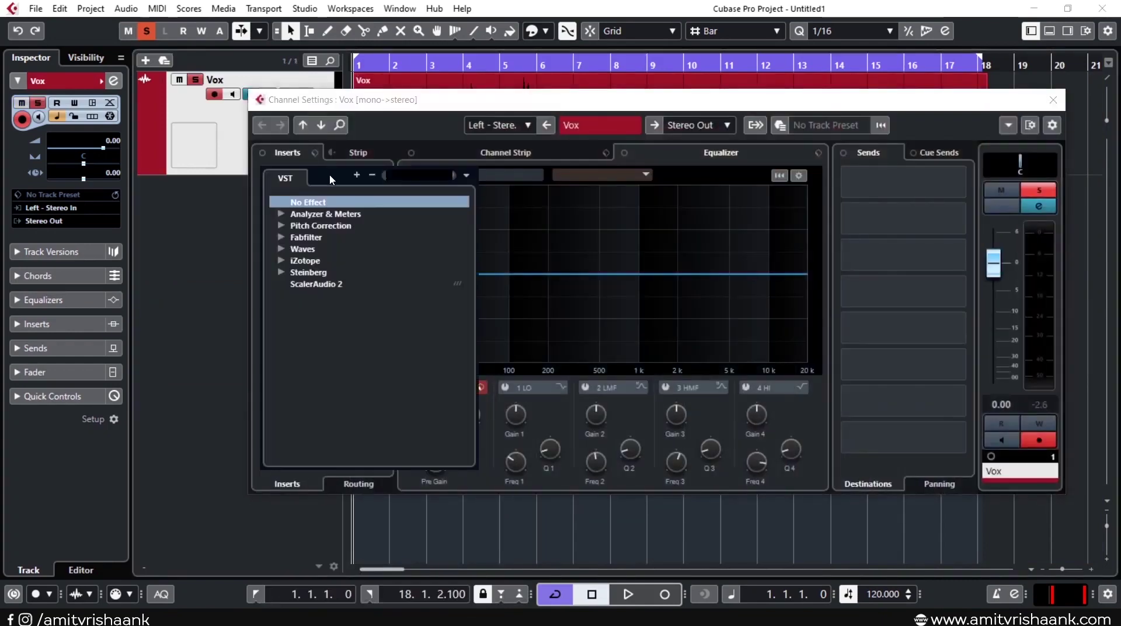
{"action": "type", "text": "cla"}
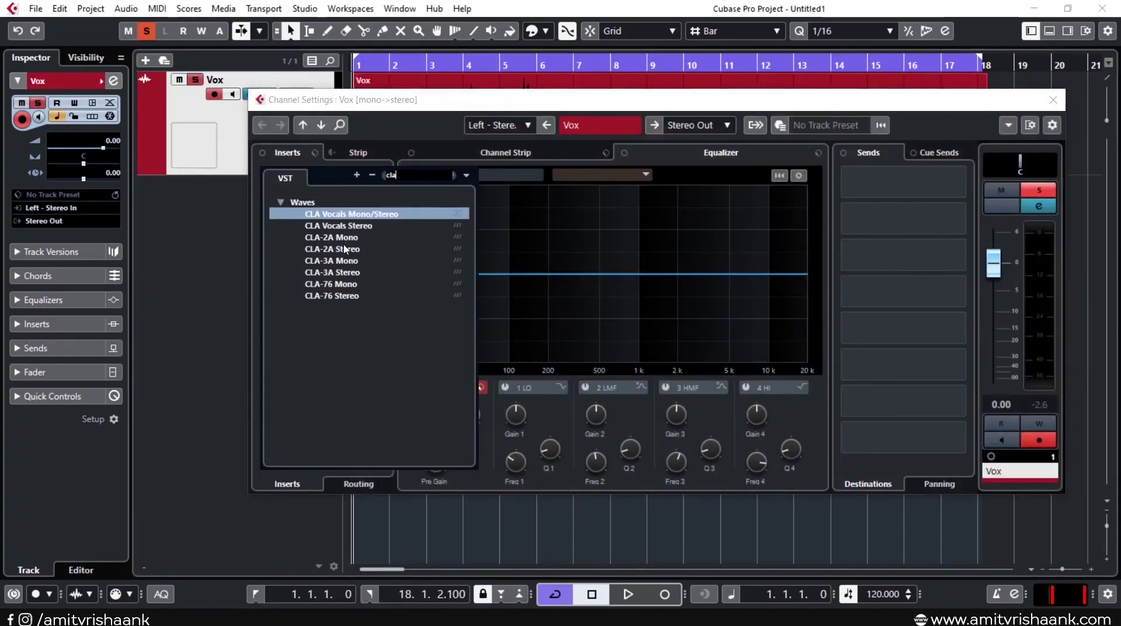
{"action": "left_click", "coordinate": [331, 260]}
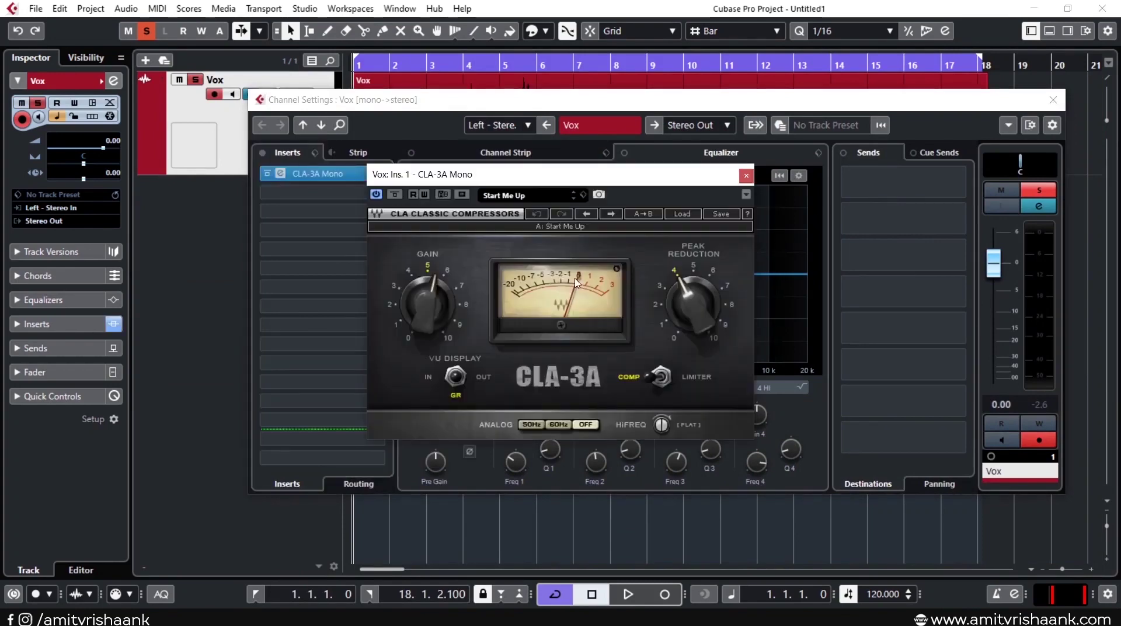
{"action": "left_click", "coordinate": [1043, 107]}
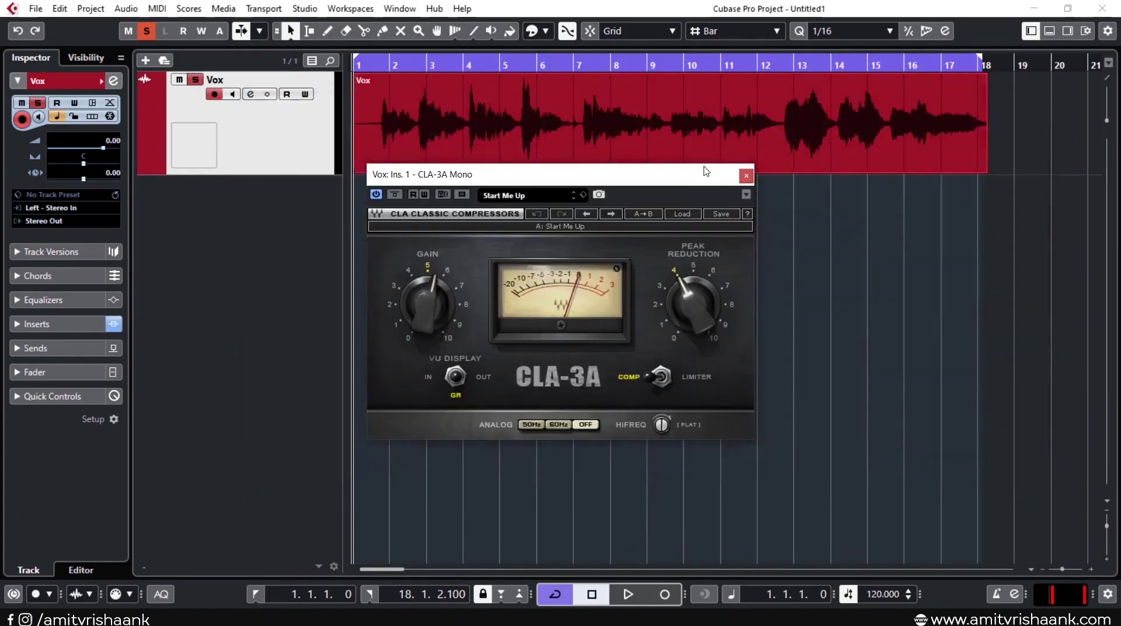
{"action": "left_click_drag", "start_coordinate": [644, 178], "coordinate": [546, 108]}
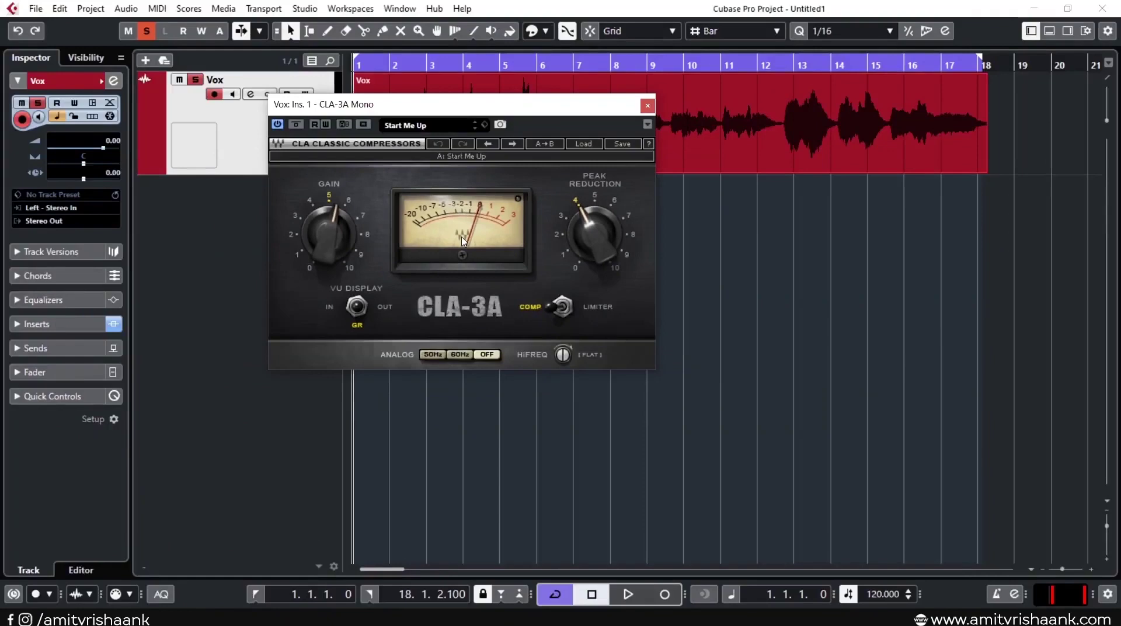
- Close the CLA-3A Mono plug-in and clear the Vox track's first insert slot
{"action": "left_click", "coordinate": [647, 106]}
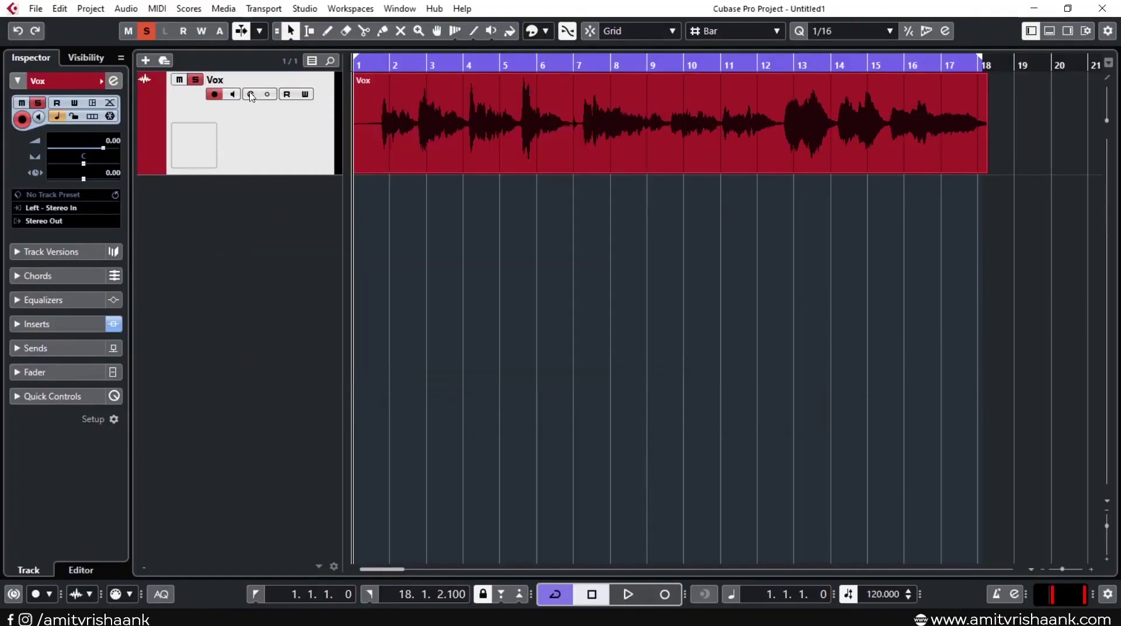
{"action": "left_click", "coordinate": [251, 95]}
{"action": "left_click", "coordinate": [327, 169]}
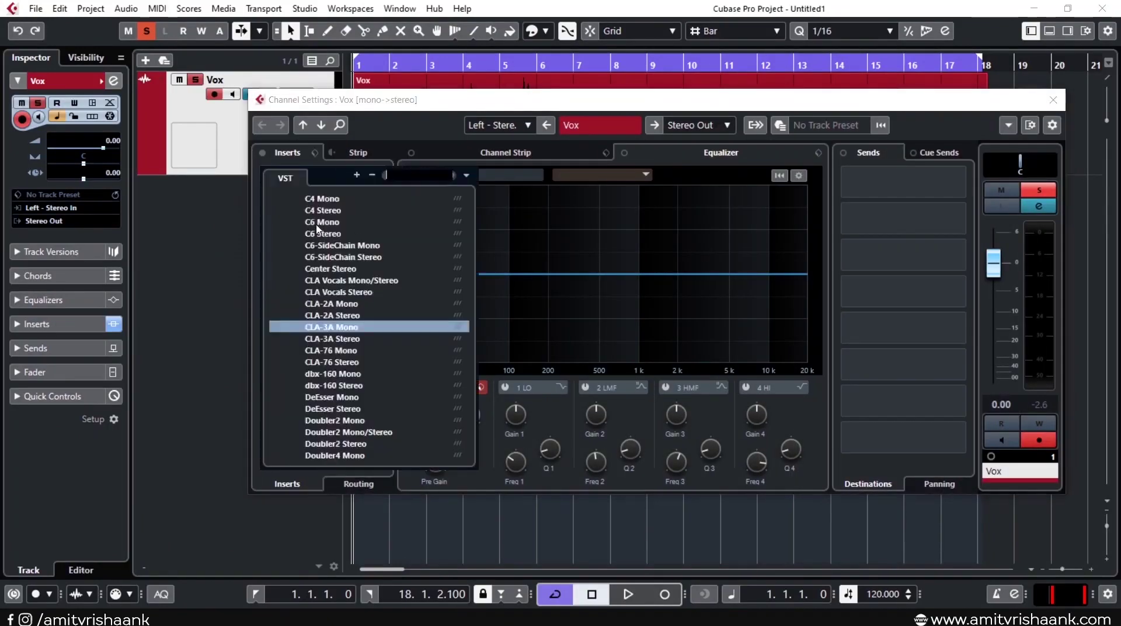
{"action": "scroll", "coordinate": [318, 229], "scroll_direction": "up", "scroll_amount": 10}
{"action": "left_click", "coordinate": [308, 202]}
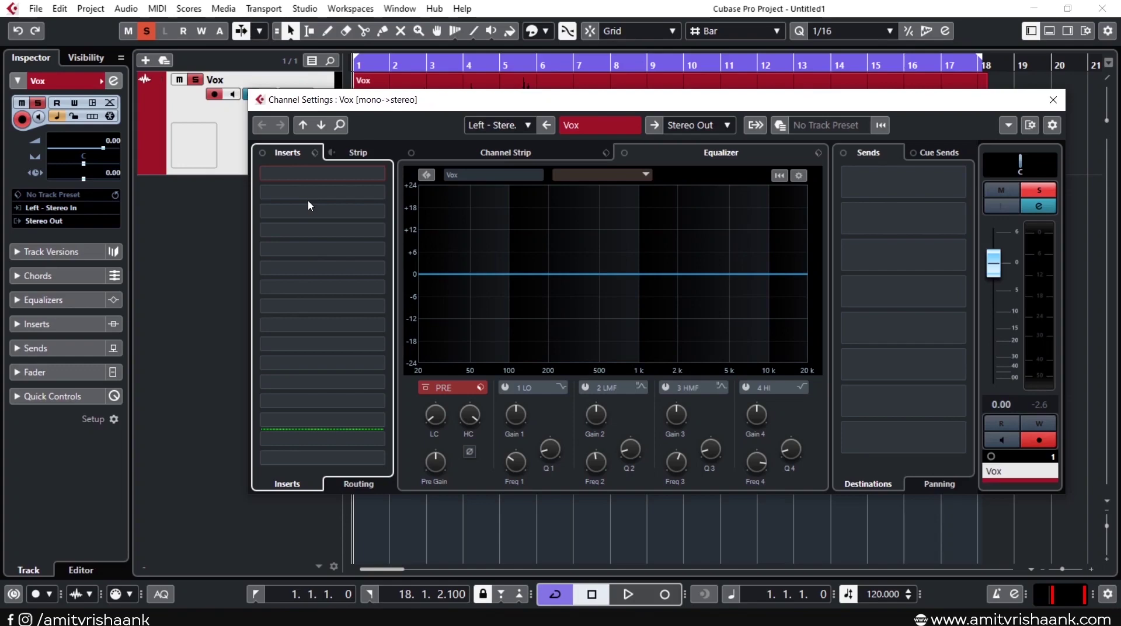
- Load Ozone 9 Maximizer into the Vox track's eleventh insert slot and close the channel settings
{"action": "left_click", "coordinate": [377, 364]}
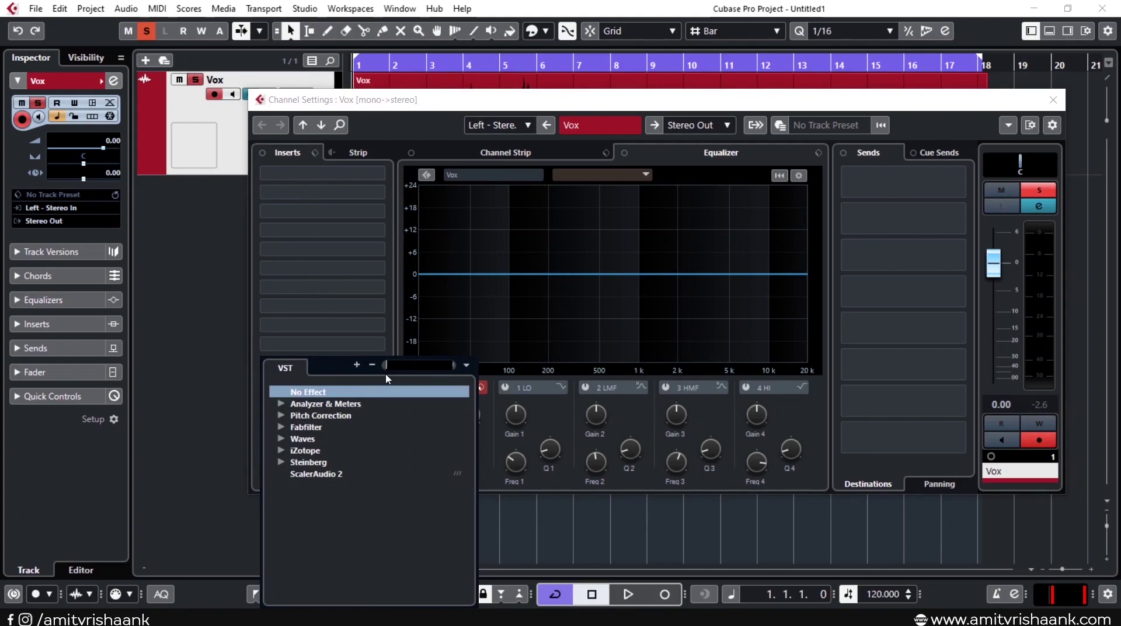
{"action": "type", "text": "maxi"}
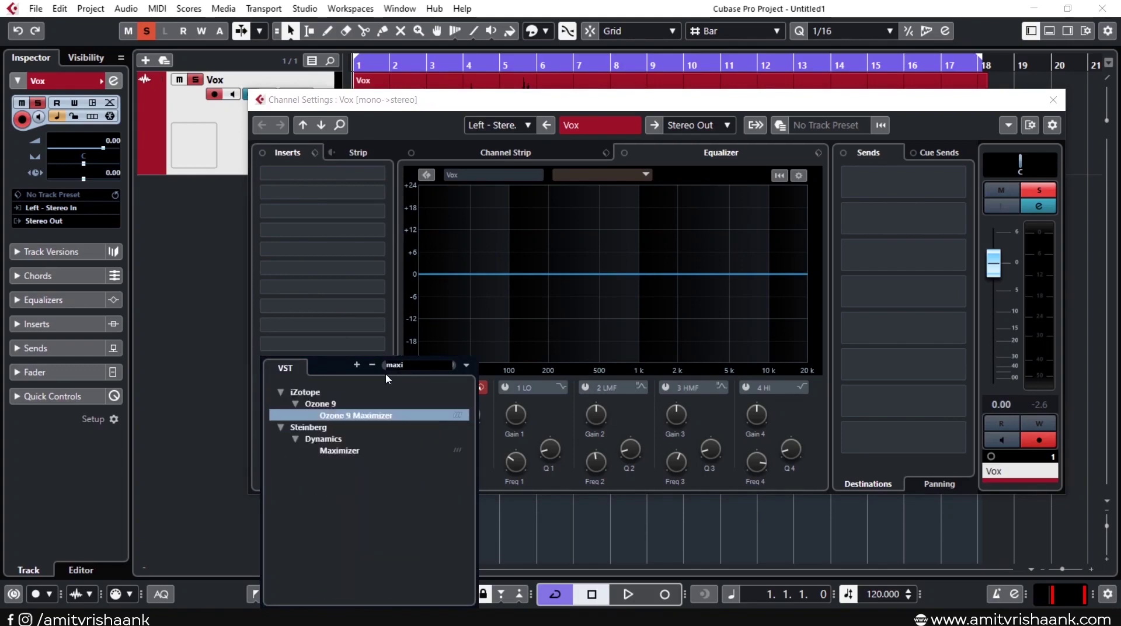
{"action": "left_click", "coordinate": [392, 415]}
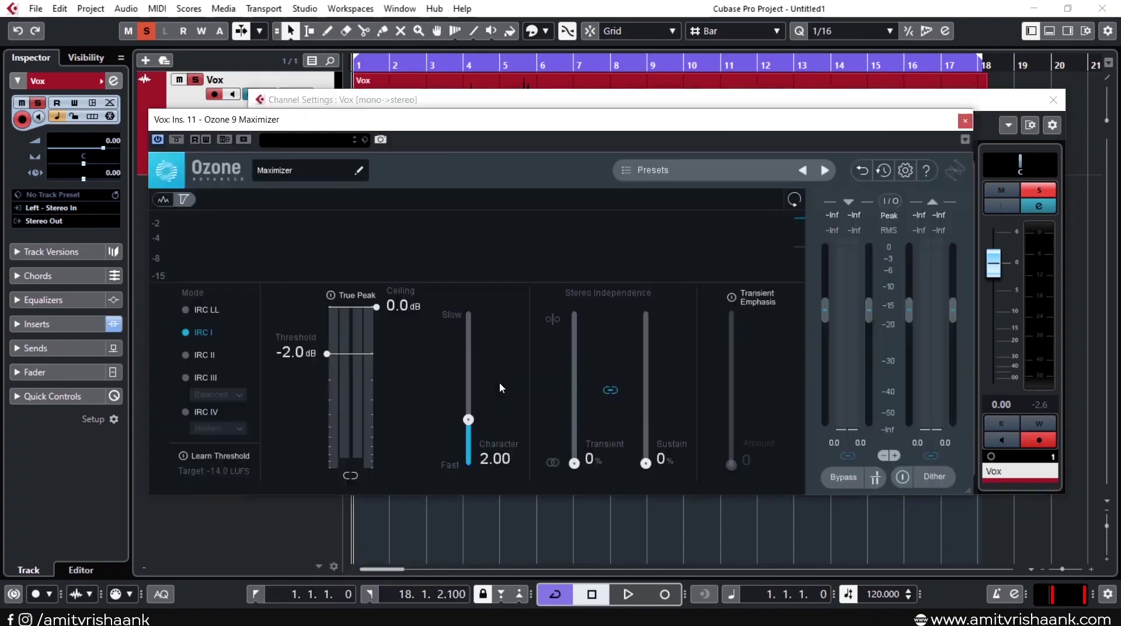
{"action": "left_click", "coordinate": [1053, 100]}
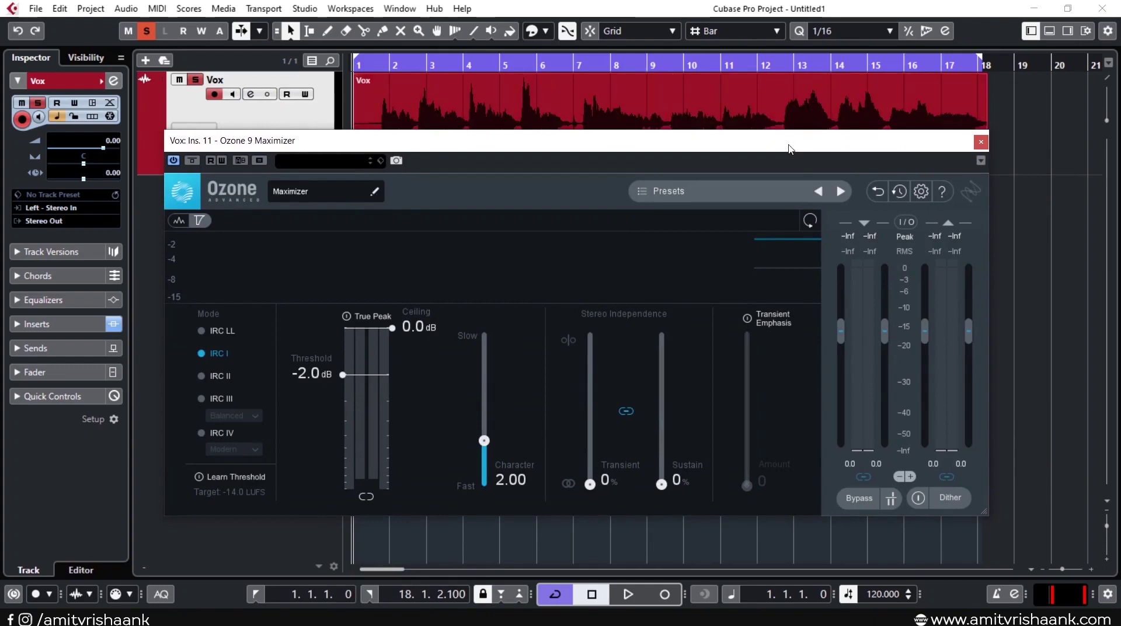
- Move the Ozone 9 Maximizer window below the Vox waveform and play the vocal from bar 1 to watch its display
{"action": "left_click_drag", "start_coordinate": [791, 146], "coordinate": [868, 183]}
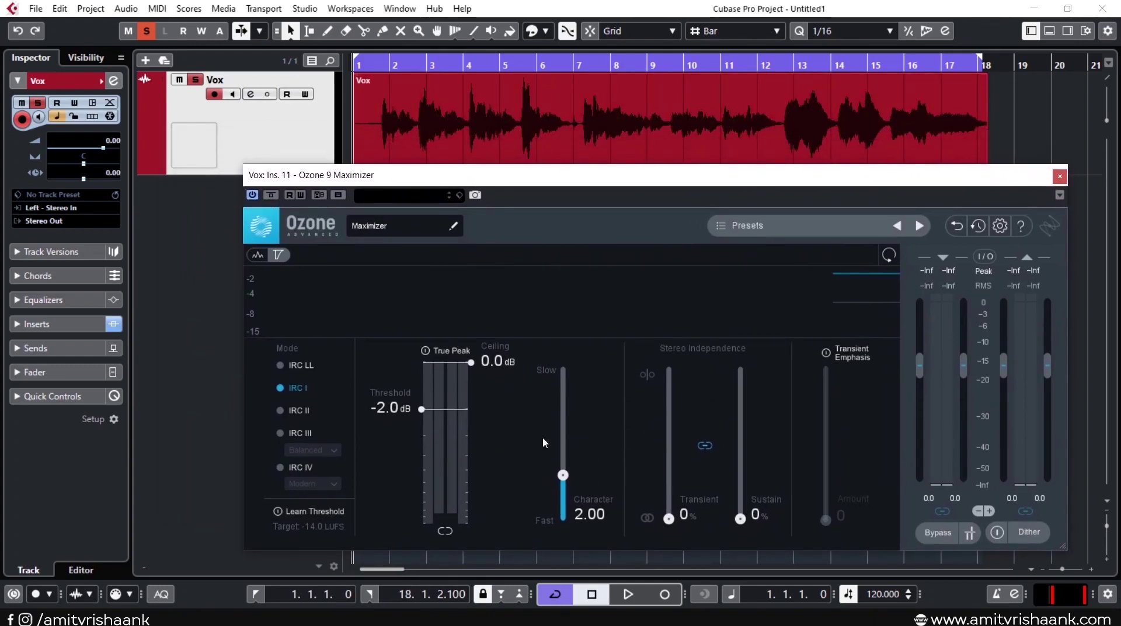
{"action": "left_click_drag", "start_coordinate": [594, 178], "coordinate": [602, 209]}
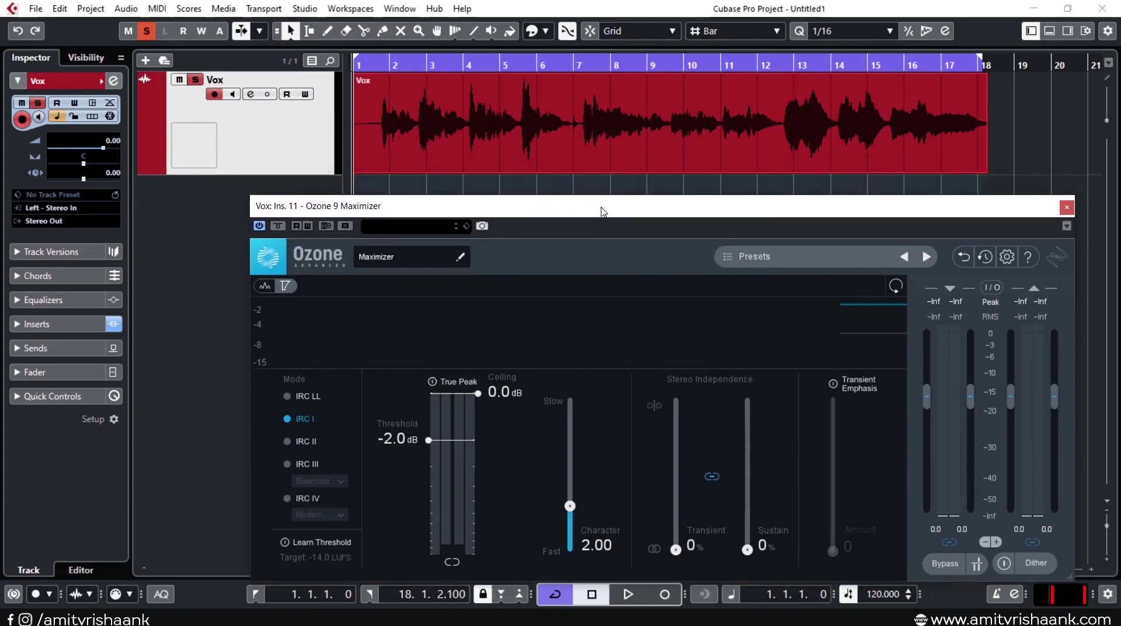
{"action": "left_click", "coordinate": [377, 66]}
{"action": "key", "text": "space"}
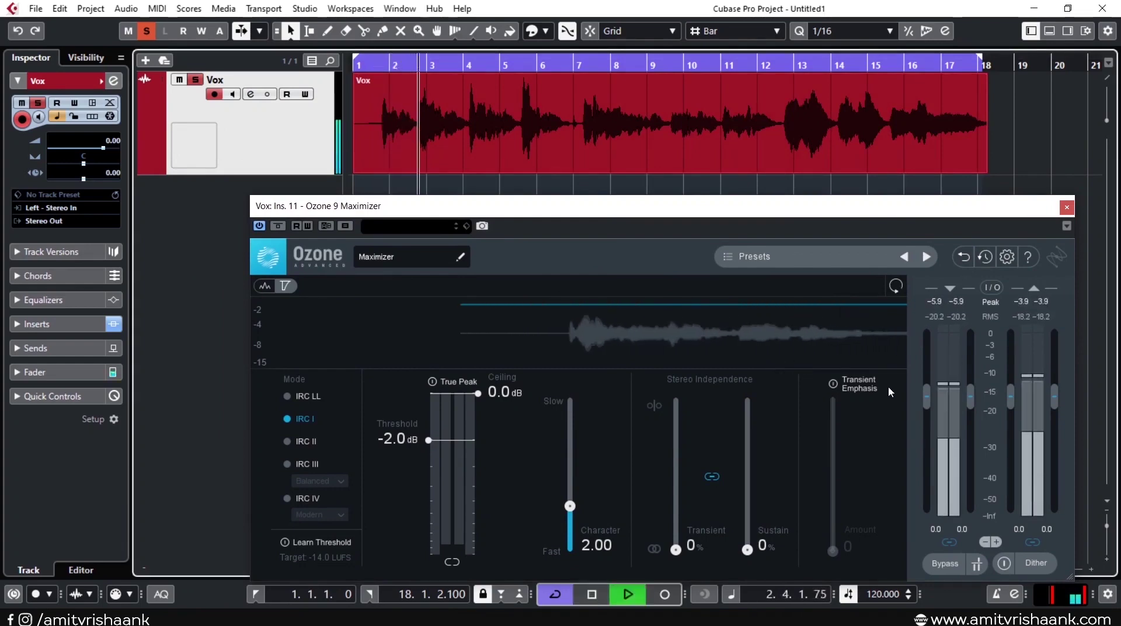
{"action": "key", "text": "space"}
- Enlarge the Ozone 9 Maximizer window vertically, place it beside the track list and replay Vox from bar 1
{"action": "left_click_drag", "start_coordinate": [751, 210], "coordinate": [735, 63]}
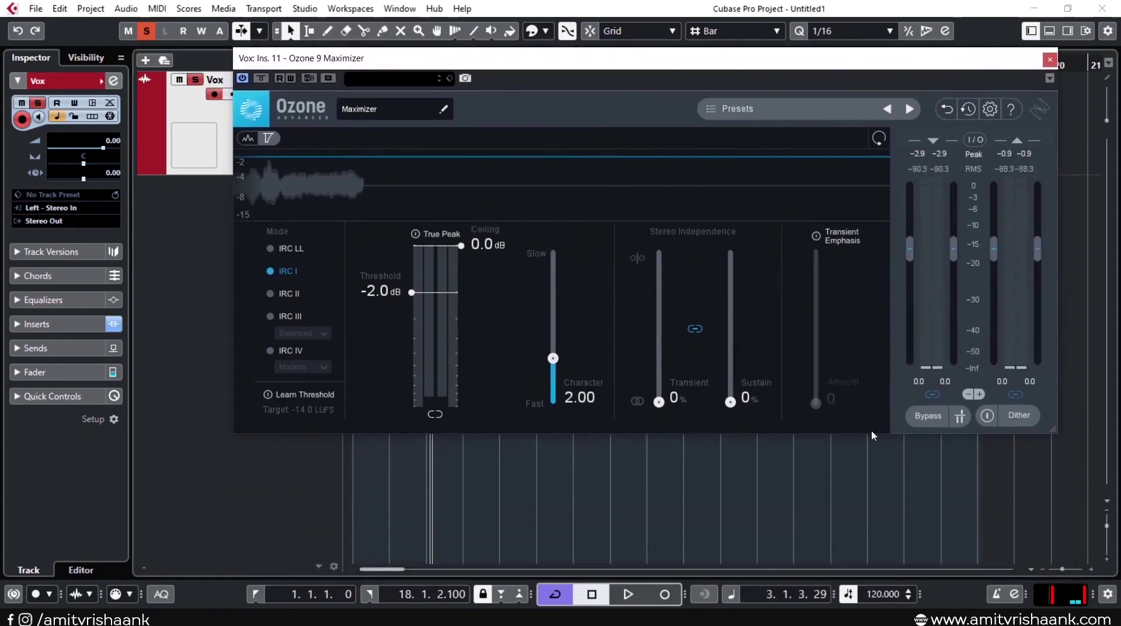
{"action": "left_click_drag", "start_coordinate": [1055, 430], "coordinate": [1055, 573]}
{"action": "left_click_drag", "start_coordinate": [739, 74], "coordinate": [899, 70]}
{"action": "double_click", "coordinate": [362, 66]}
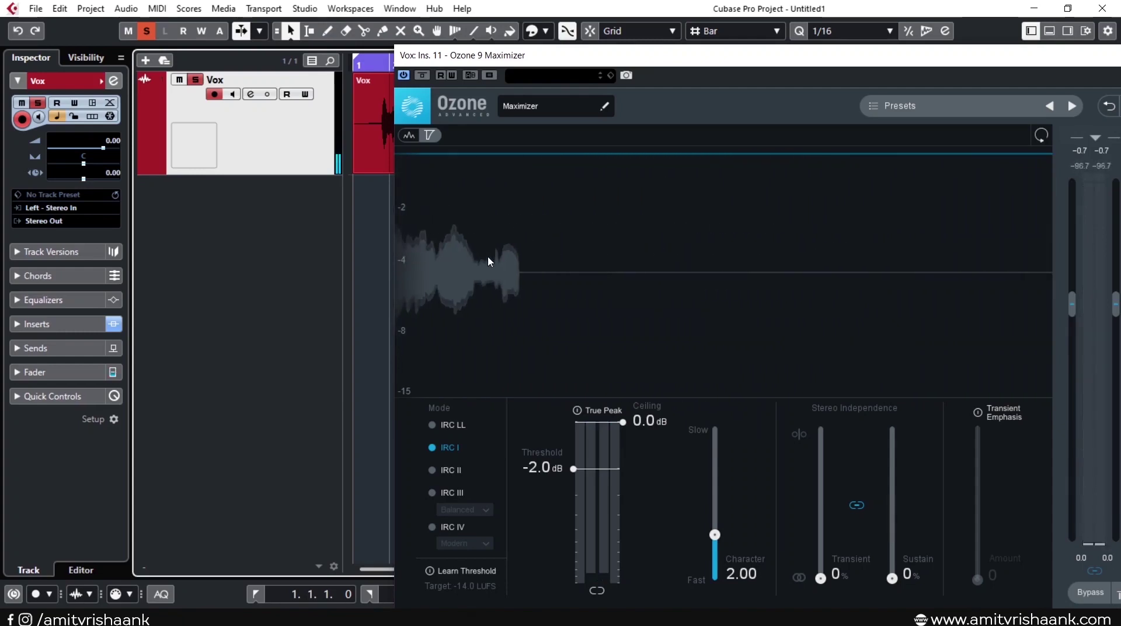
- Load the Steinberg Compressor into the Vox track's second insert slot and place its window beside the Maximizer
{"action": "left_click", "coordinate": [250, 95]}
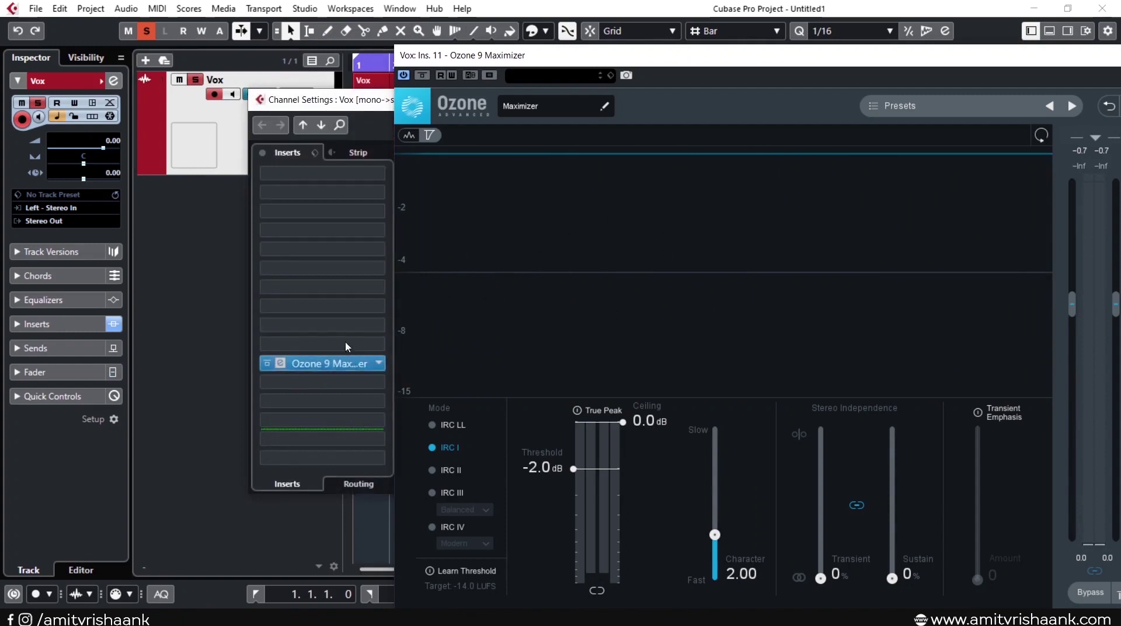
{"action": "left_click", "coordinate": [356, 191]}
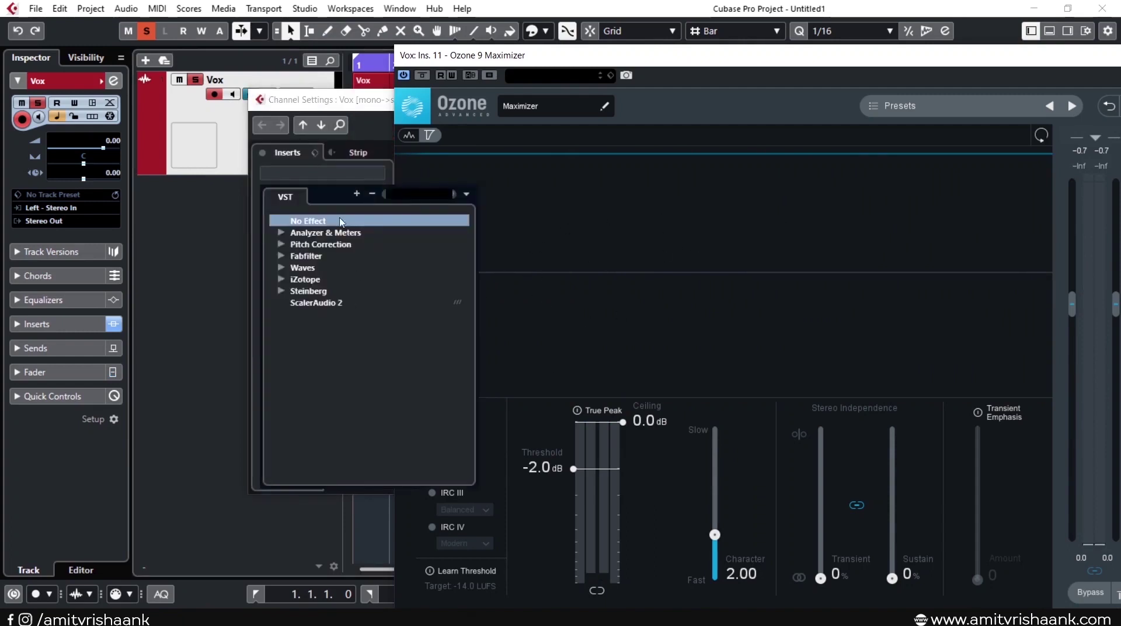
{"action": "type", "text": "com"}
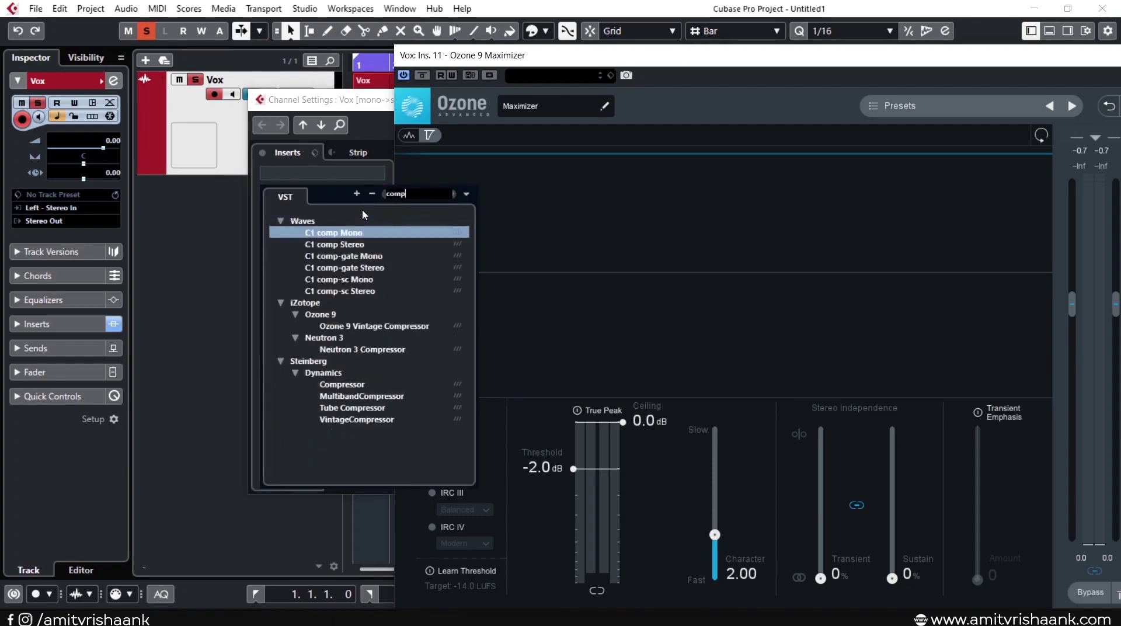
{"action": "type", "text": "p"}
{"action": "left_click", "coordinate": [342, 385]}
{"action": "left_click_drag", "start_coordinate": [783, 70], "coordinate": [315, 72]}
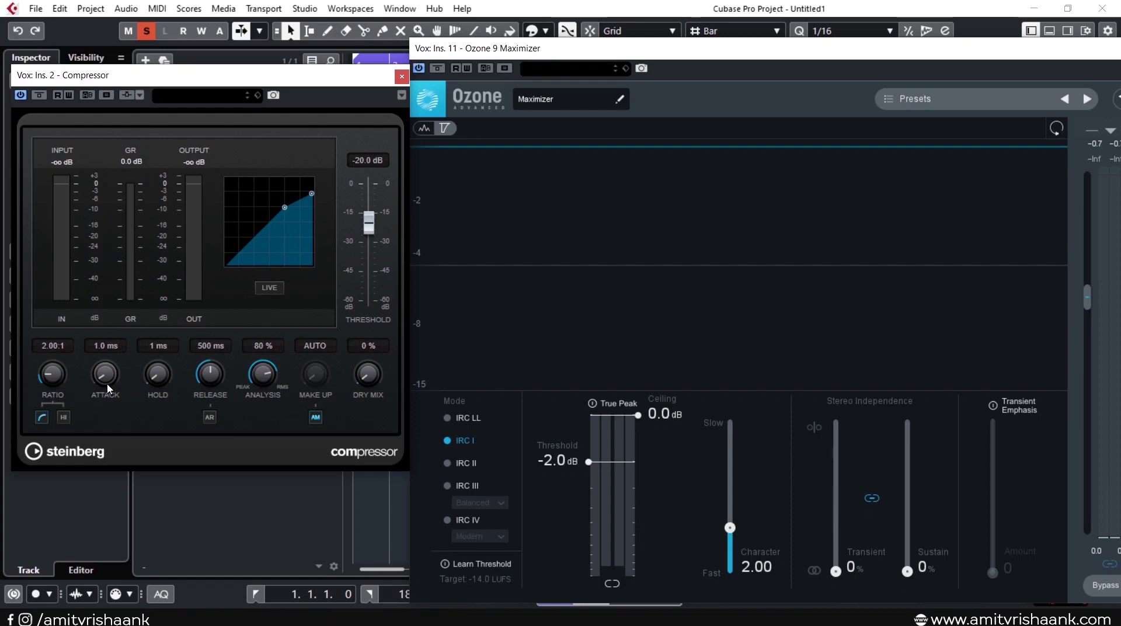
- Set the Compressor's attack to 10.0 ms and its ratio to 3.00:1
{"action": "left_click_drag", "start_coordinate": [107, 389], "coordinate": [112, 366]}
{"action": "scroll", "coordinate": [100, 376], "scroll_direction": "down", "scroll_amount": 2}
{"action": "scroll", "coordinate": [52, 376], "scroll_direction": "up", "scroll_amount": 2}
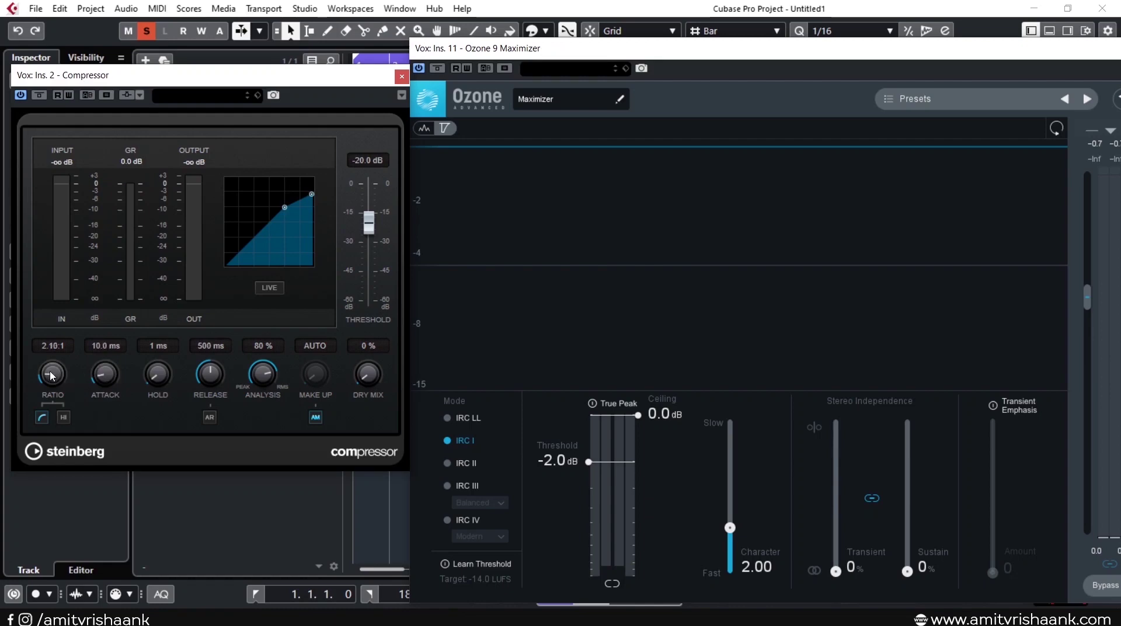
{"action": "scroll", "coordinate": [52, 375], "scroll_direction": "up", "scroll_amount": 4}
- Set the Compressor's release to 30 ms and turn off automatic make-up gain
{"action": "left_click_drag", "start_coordinate": [219, 376], "coordinate": [227, 448]}
{"action": "left_click_drag", "start_coordinate": [205, 386], "coordinate": [203, 375]}
{"action": "scroll", "coordinate": [204, 375], "scroll_direction": "up", "scroll_amount": 1}
{"action": "left_click", "coordinate": [316, 416]}
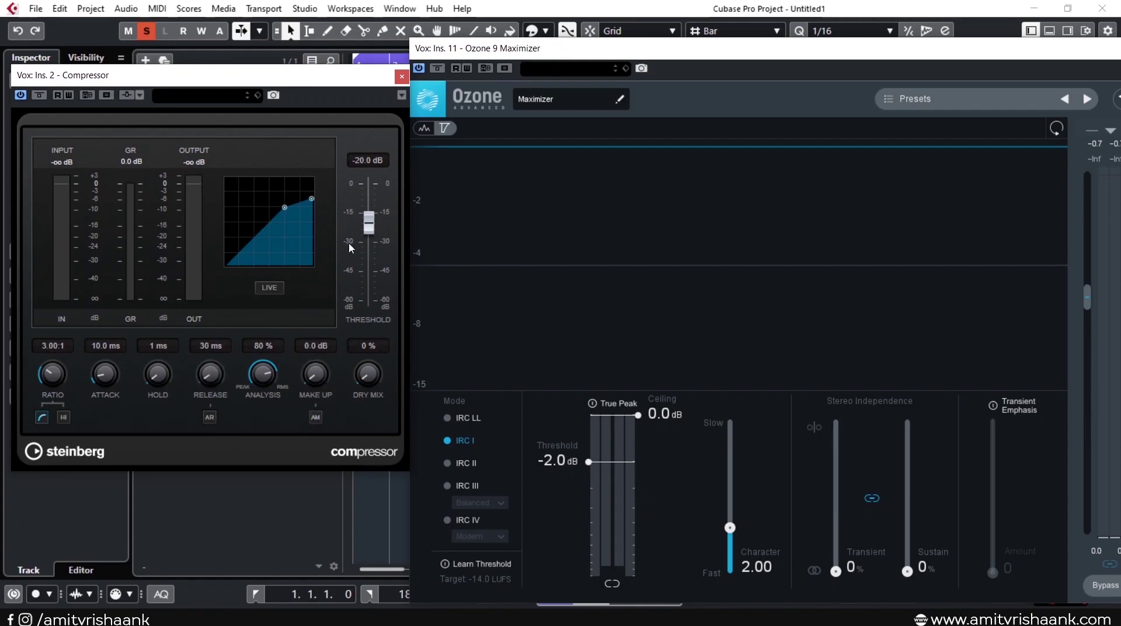
- Raise the Compressor's threshold to 0.0 dB, play Vox, and lower the threshold to -25.0 dB
{"action": "left_click_drag", "start_coordinate": [365, 228], "coordinate": [375, 124]}
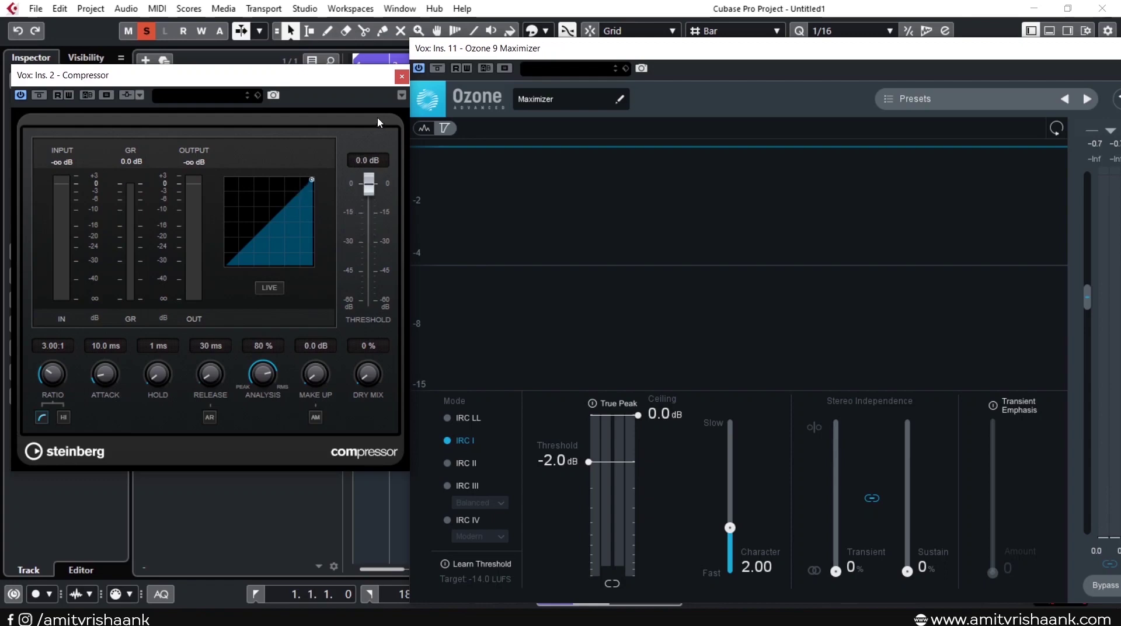
{"action": "key", "text": "space"}
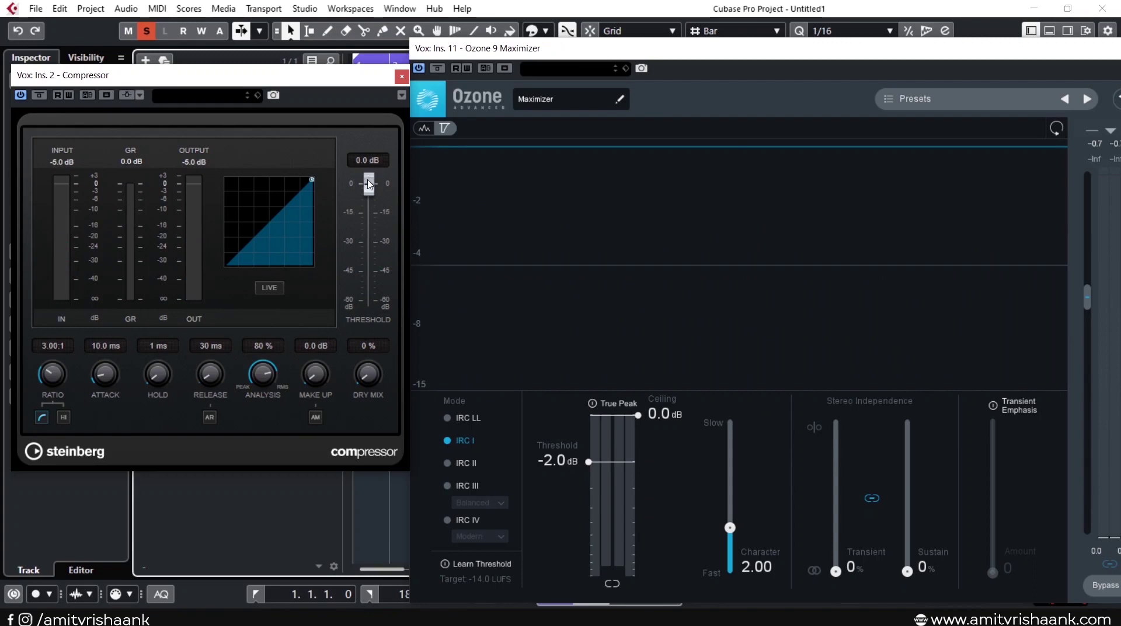
{"action": "left_click_drag", "start_coordinate": [357, 190], "coordinate": [374, 237]}
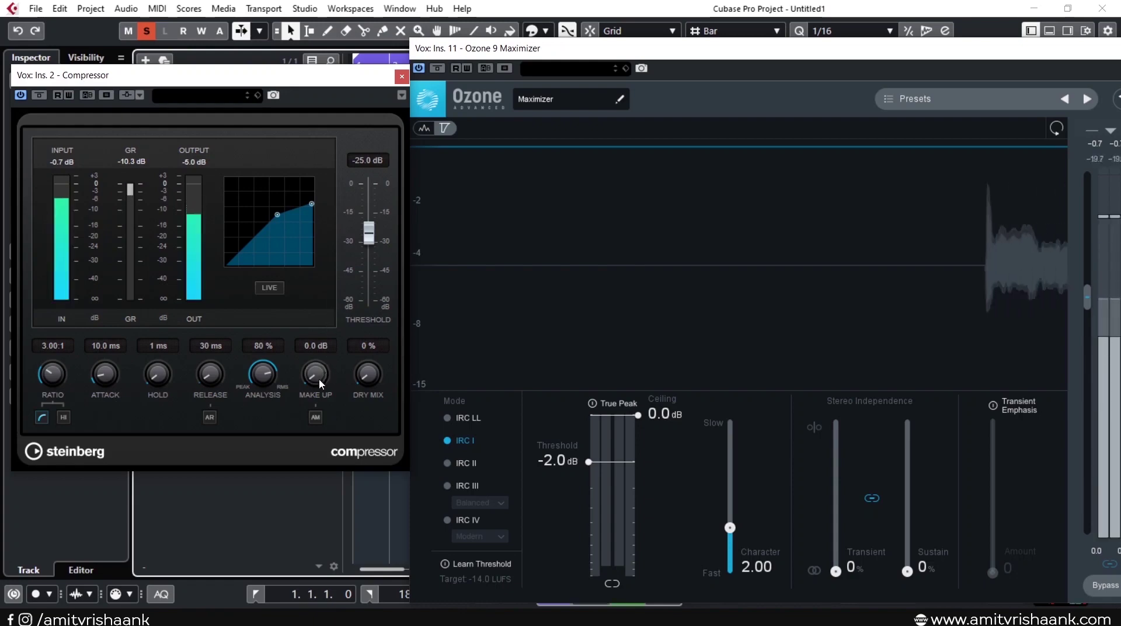
- Set the Compressor's make-up gain to 2.9 dB during playback, switching the plug-in off and on to compare levels
{"action": "mouse_move", "coordinate": [320, 382]}
{"action": "left_mouse_down"}
{"action": "mouse_move", "coordinate": [317, 366]}
{"action": "mouse_move", "coordinate": [314, 376]}
{"action": "left_mouse_up"}
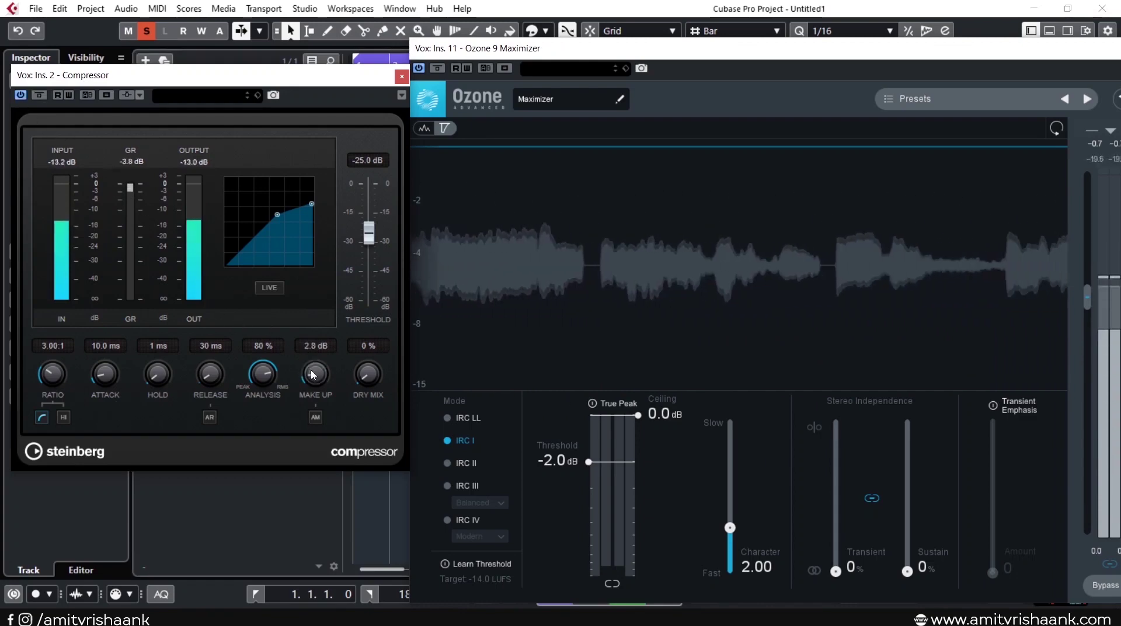
{"action": "scroll", "coordinate": [315, 363], "scroll_direction": "down", "scroll_amount": 1}
{"action": "scroll", "coordinate": [322, 376], "scroll_direction": "up", "scroll_amount": 6}
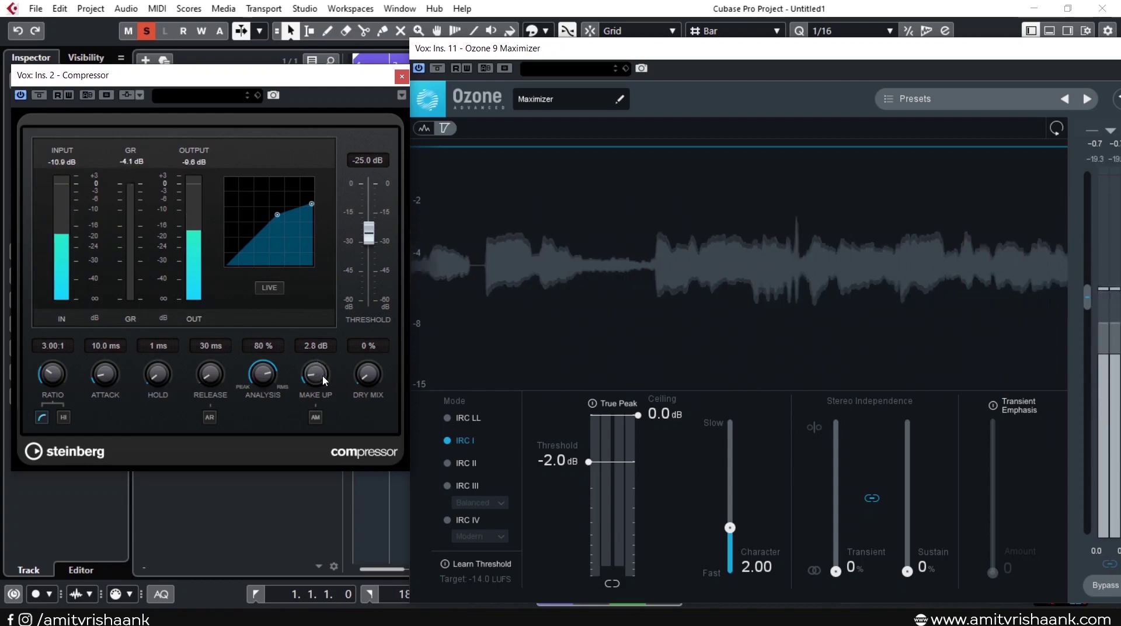
{"action": "left_click", "coordinate": [19, 95]}
{"action": "left_click", "coordinate": [19, 95]}
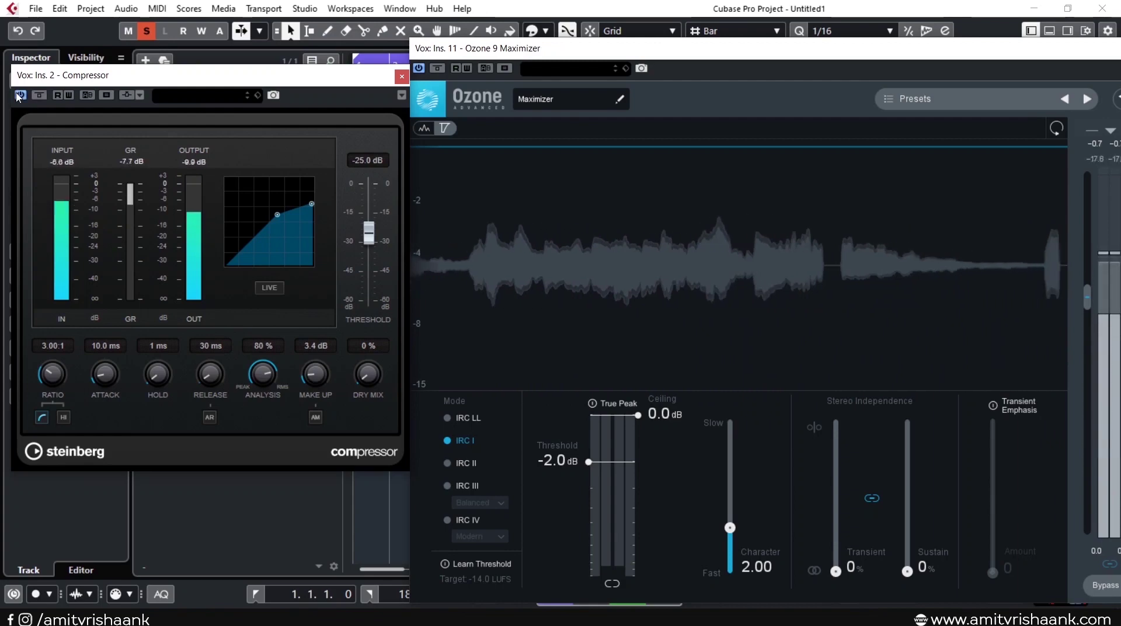
{"action": "scroll", "coordinate": [325, 376], "scroll_direction": "down", "scroll_amount": 5}
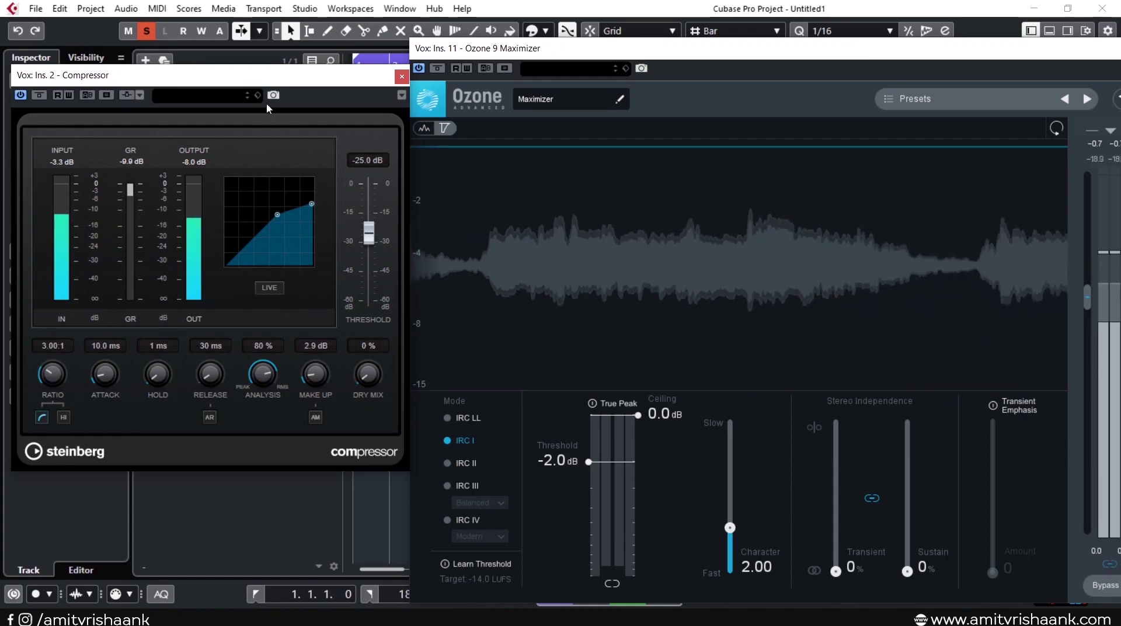
- Close the Ozone 9 Maximizer and Compressor windows
{"action": "left_click_drag", "start_coordinate": [252, 83], "coordinate": [263, 82]}
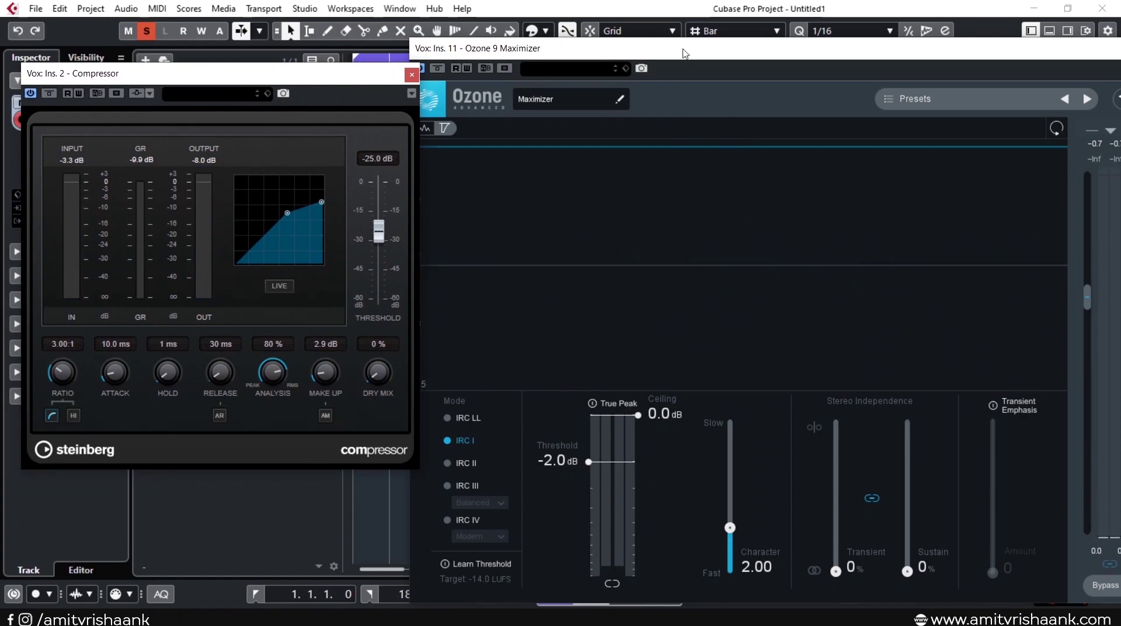
{"action": "left_click_drag", "start_coordinate": [682, 49], "coordinate": [410, 101]}
{"action": "left_click", "coordinate": [955, 102]}
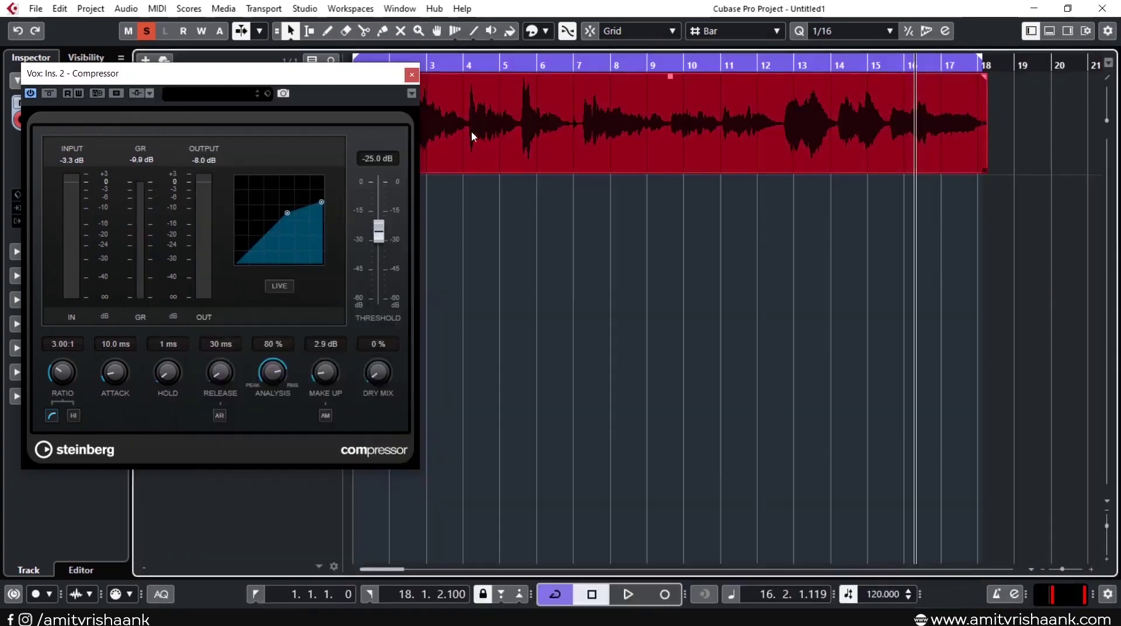
{"action": "left_click", "coordinate": [412, 75]}
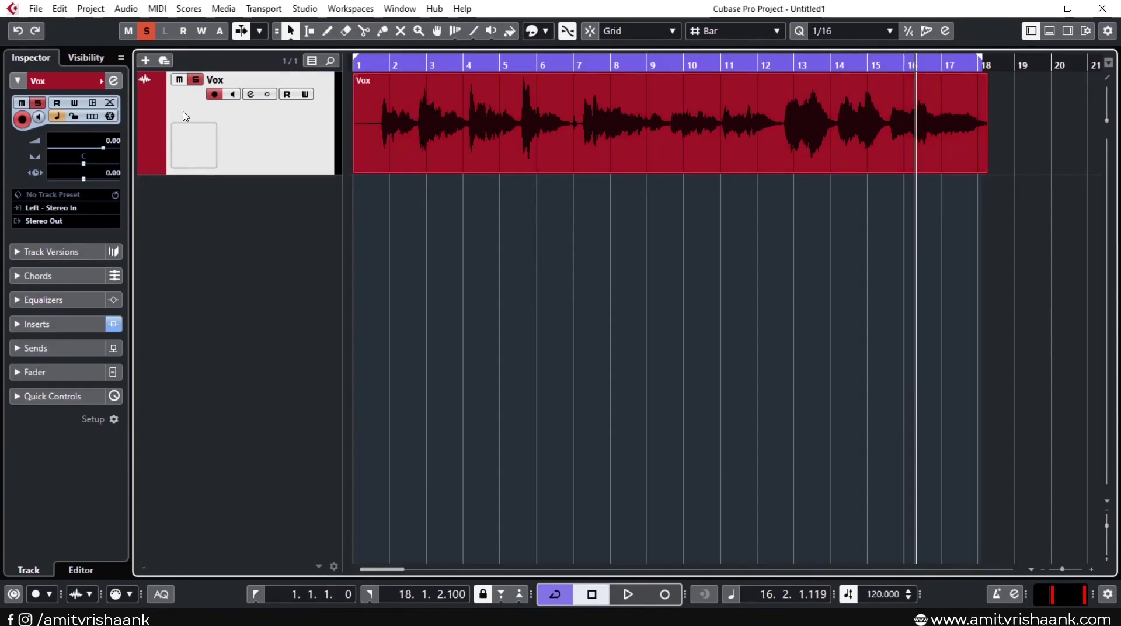
- Replace Ozone 9 Maximizer in the Vox track's eleventh insert slot with MAAT DRMeter MkII and close the channel settings
{"action": "left_click", "coordinate": [251, 94]}
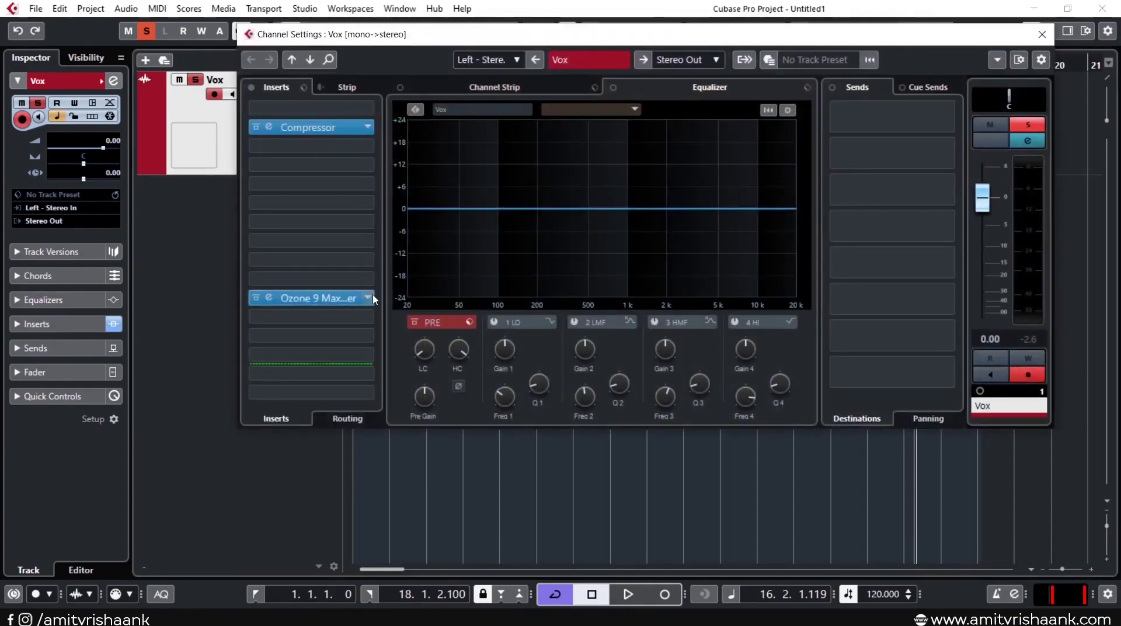
{"action": "left_click", "coordinate": [327, 298]}
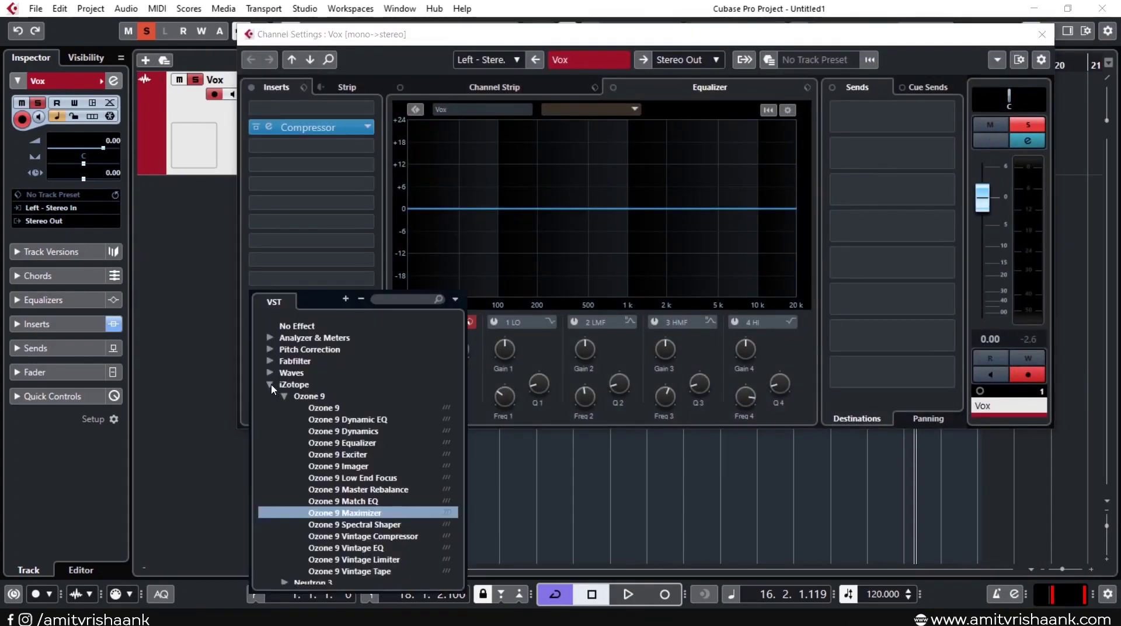
{"action": "left_click", "coordinate": [294, 385]}
{"action": "left_click", "coordinate": [402, 300]}
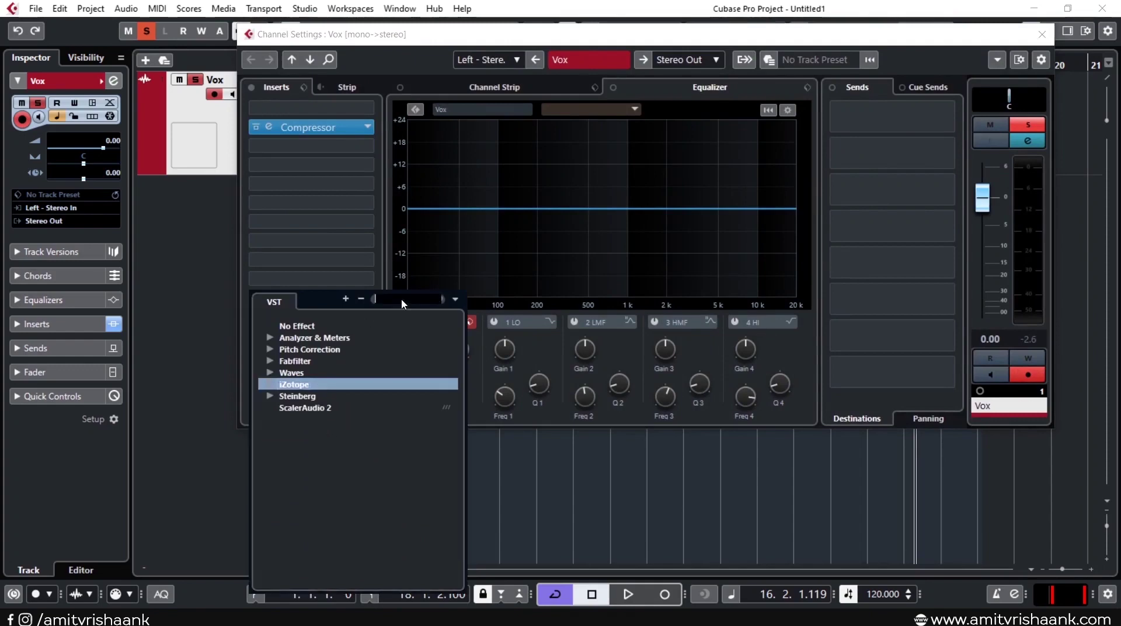
{"action": "type", "text": "maat"}
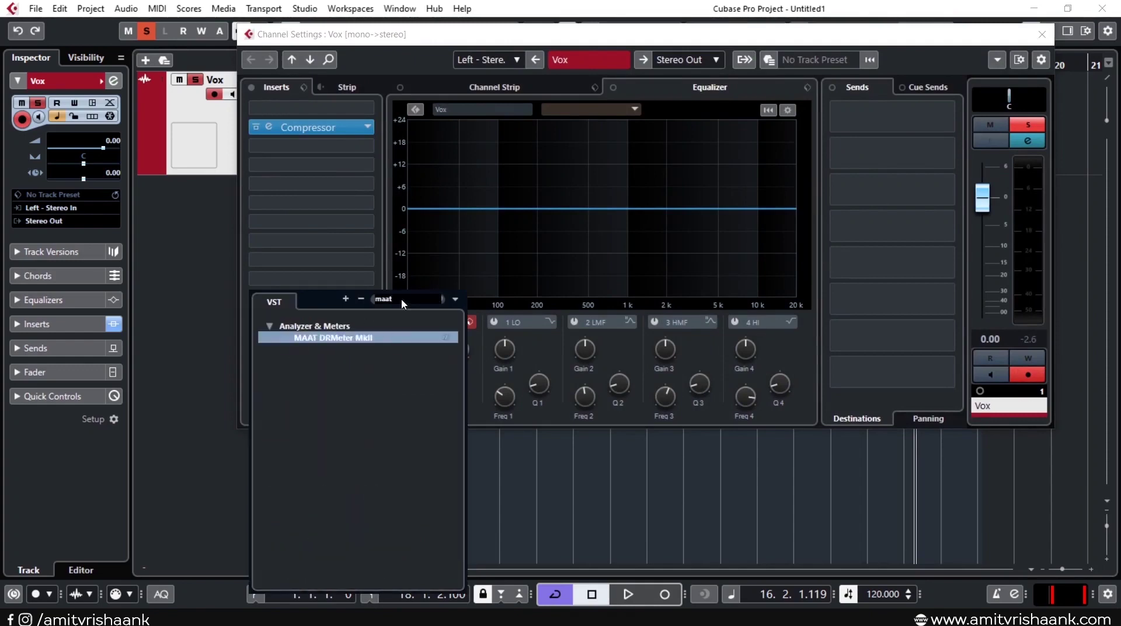
{"action": "left_click", "coordinate": [362, 337]}
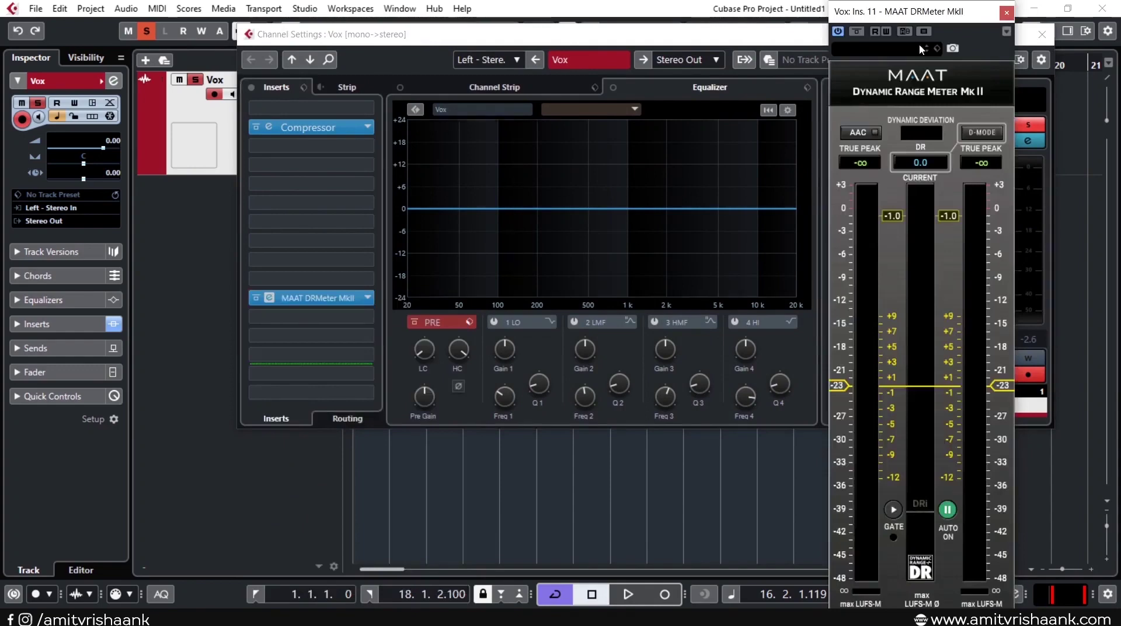
{"action": "left_click", "coordinate": [1042, 33]}
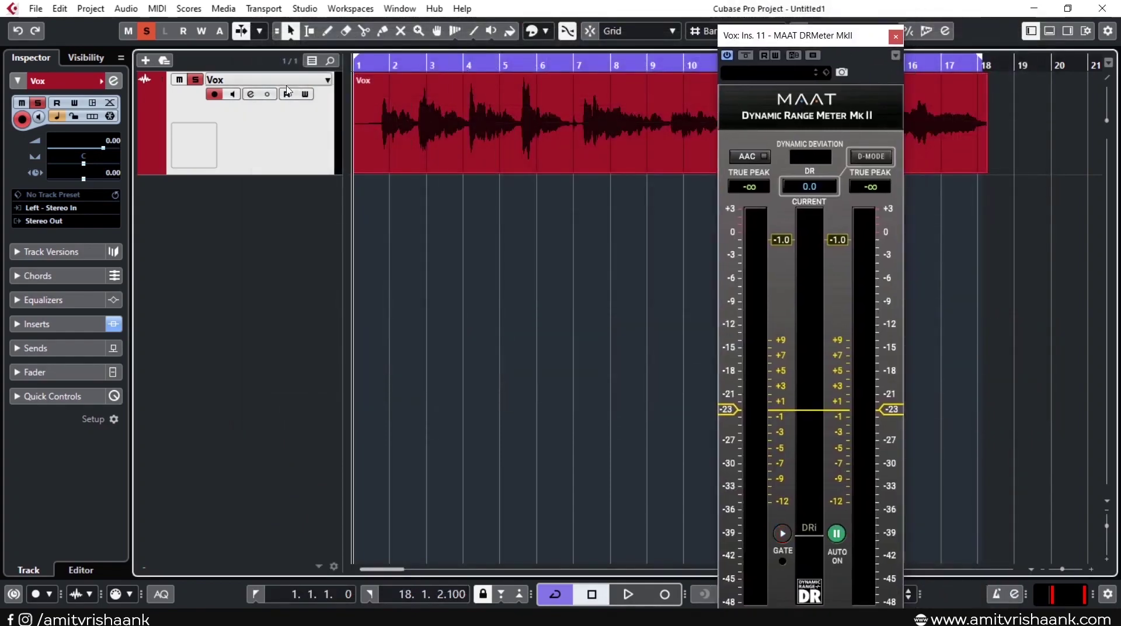
- Play Vox to examine its dynamic range on the MAAT meter, stop playback and close the meter window
{"action": "key", "text": "space"}
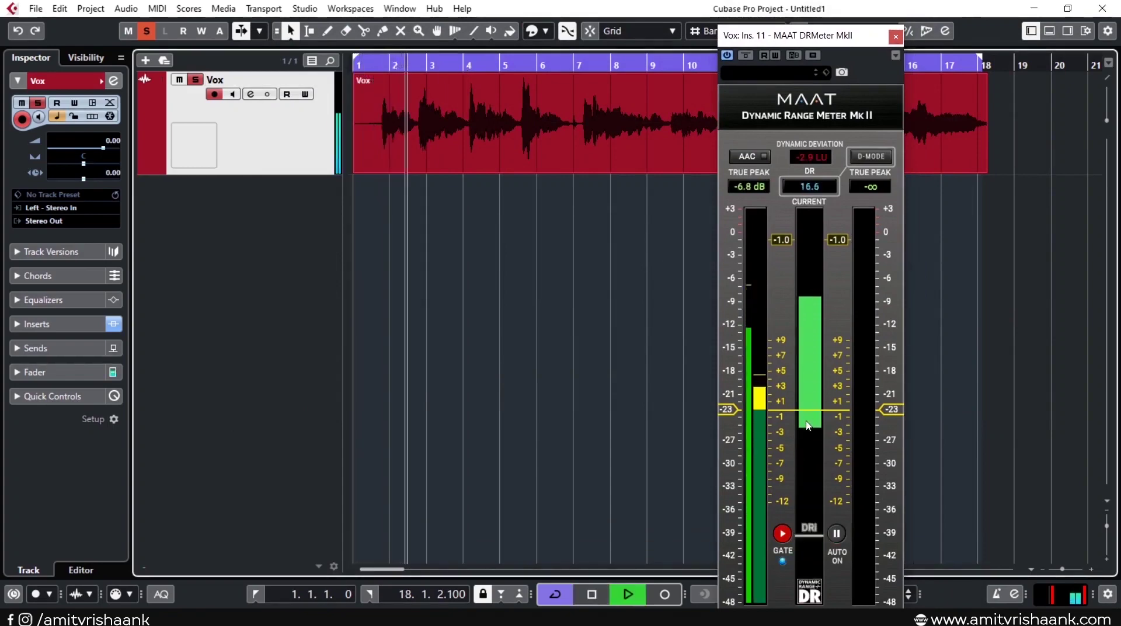
{"action": "key", "text": "space"}
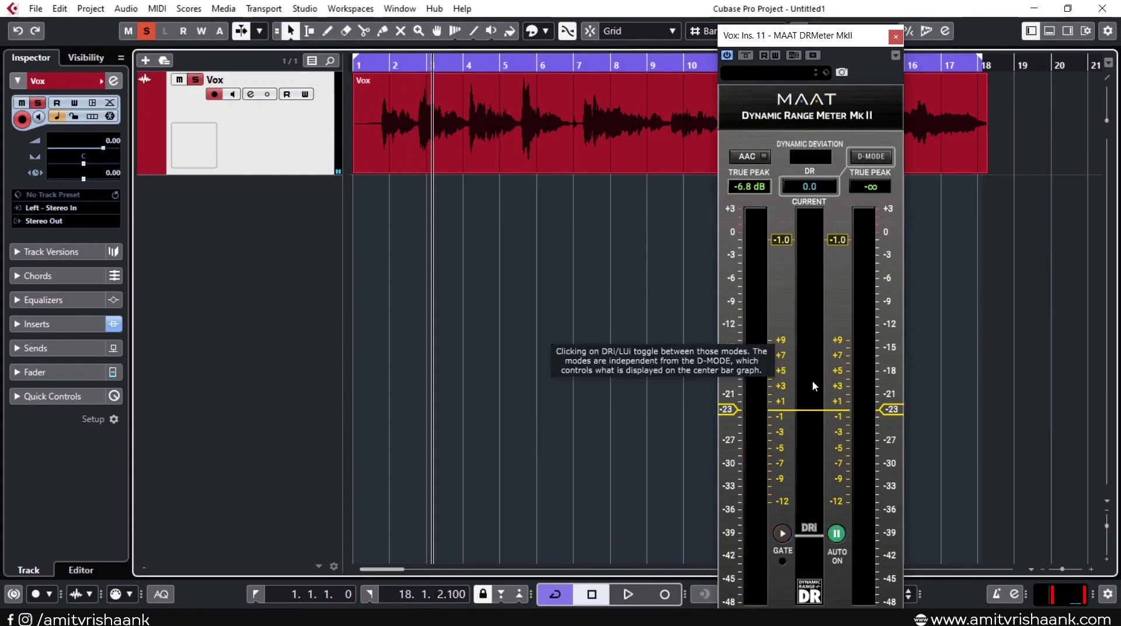
{"action": "left_click", "coordinate": [896, 36]}
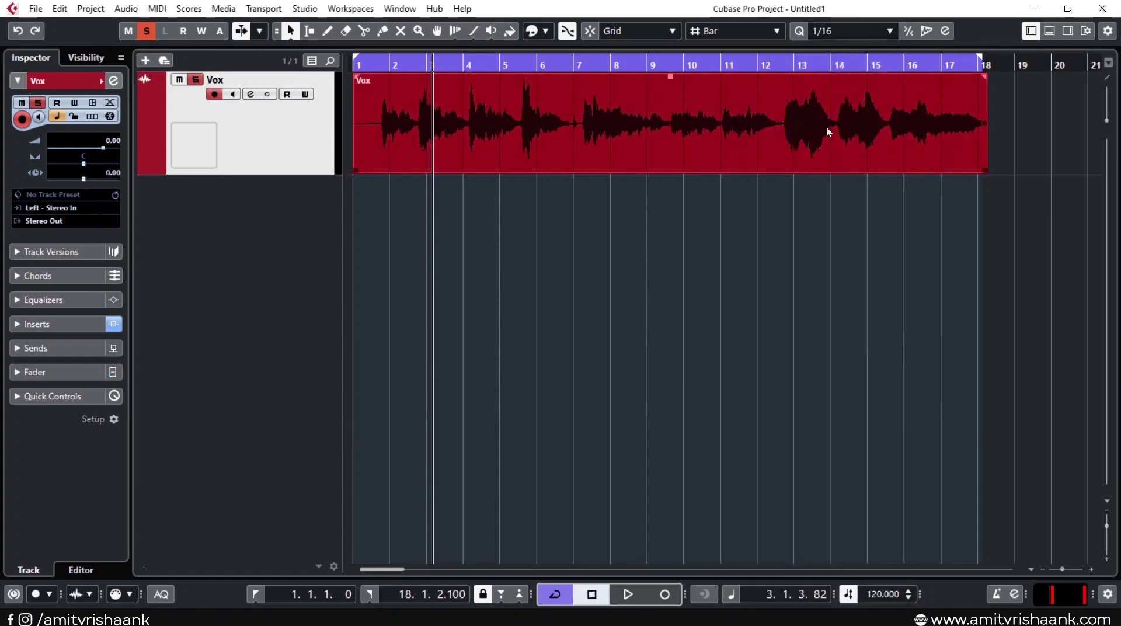